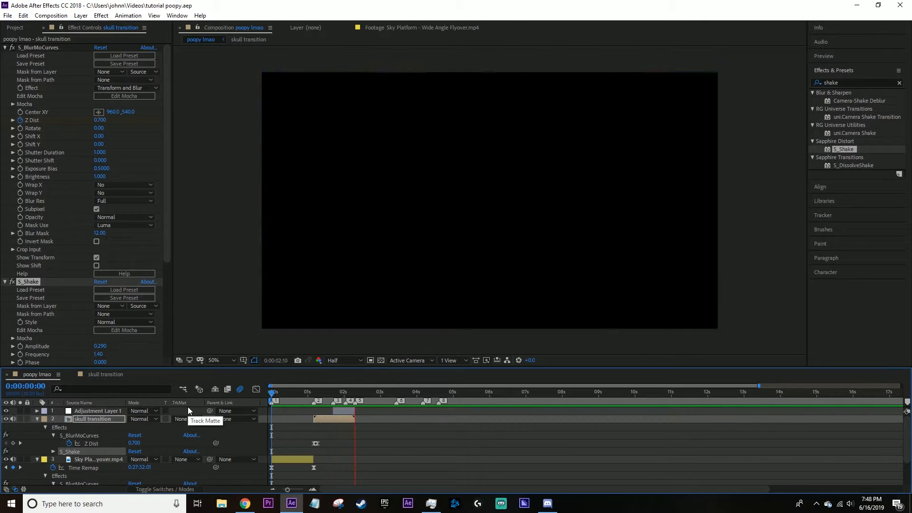
{"action": "left_click_drag", "start_coordinate": [295, 398], "coordinate": [262, 409]}
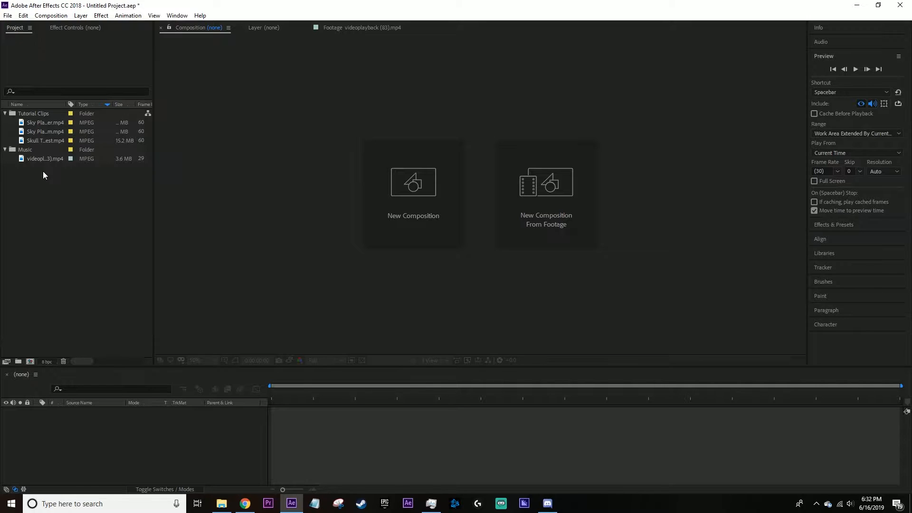
{"action": "left_click_drag", "start_coordinate": [44, 159], "coordinate": [76, 441]}
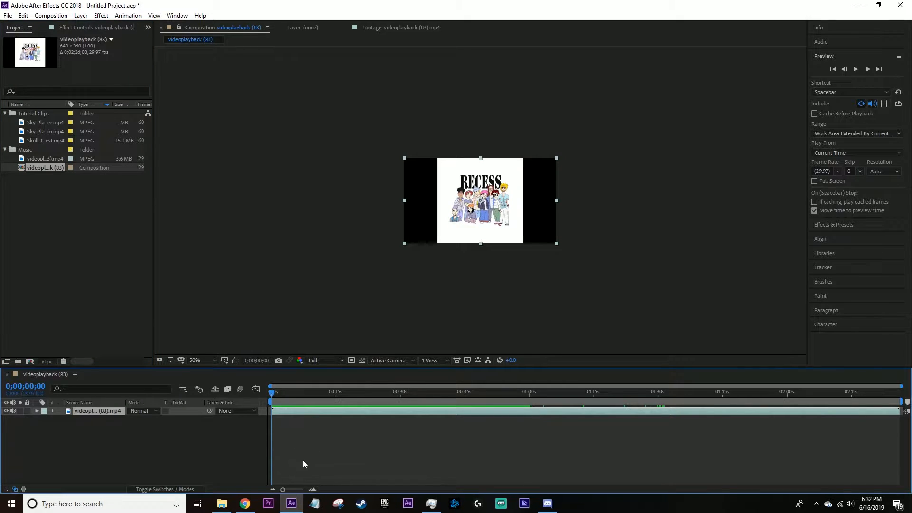
{"action": "left_click", "coordinate": [6, 410]}
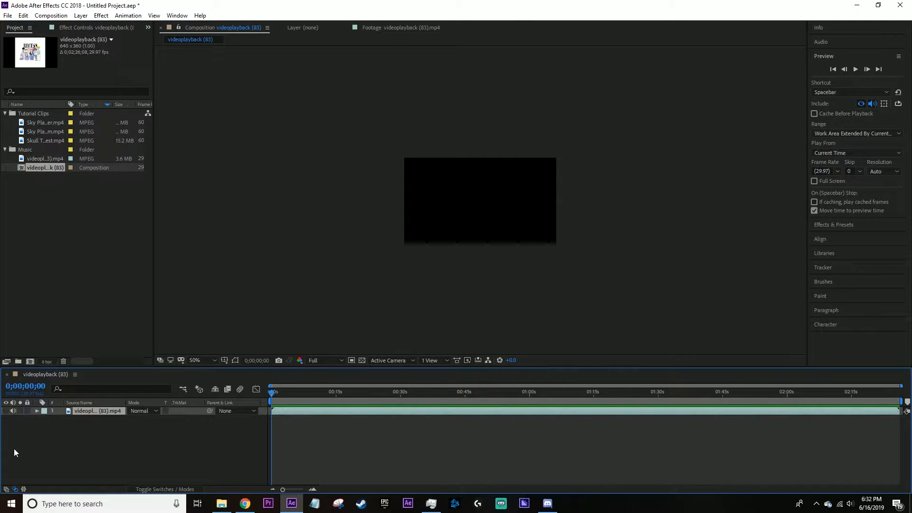
{"action": "key", "text": "space"}
{"action": "key", "text": "ctrl+z"}
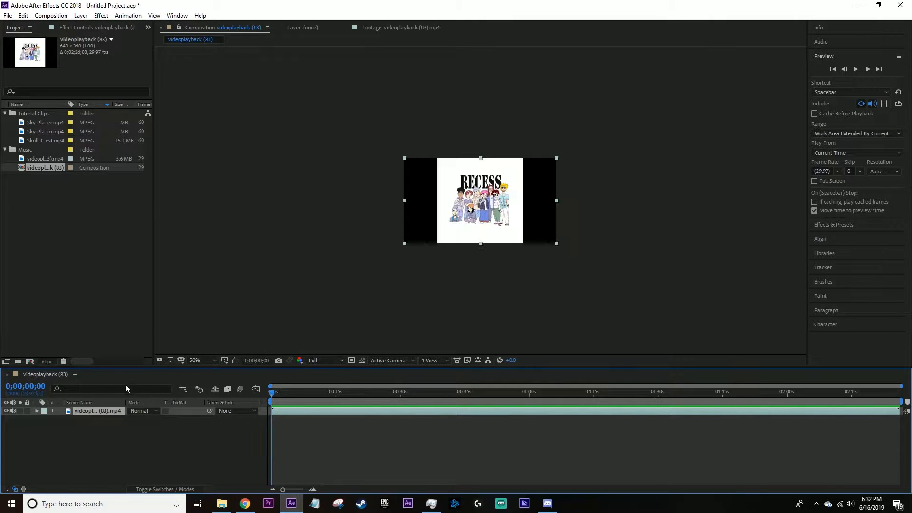
{"action": "key", "text": "ctrl+z"}
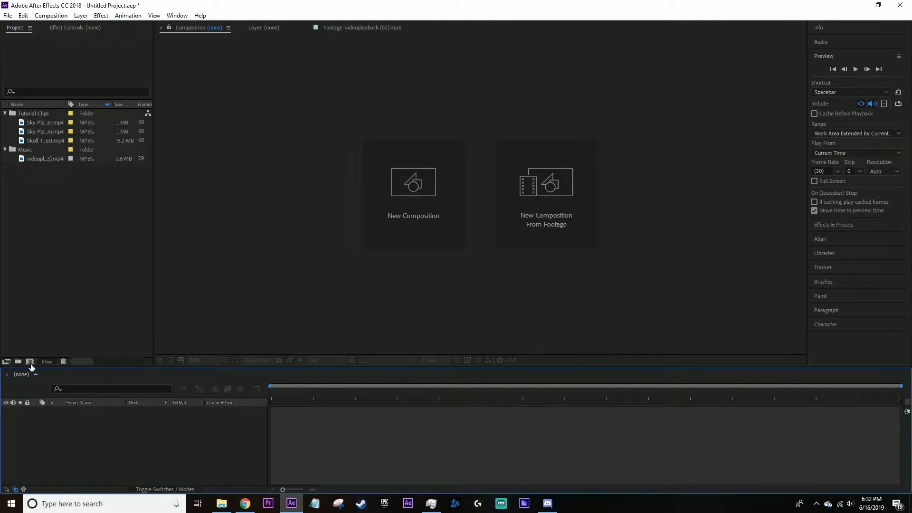
Create a composition named "poopy lmao" at 1920 x 1080, 30 frames per second, with a duration of 0:01:22:11.
{"action": "left_click", "coordinate": [29, 361]}
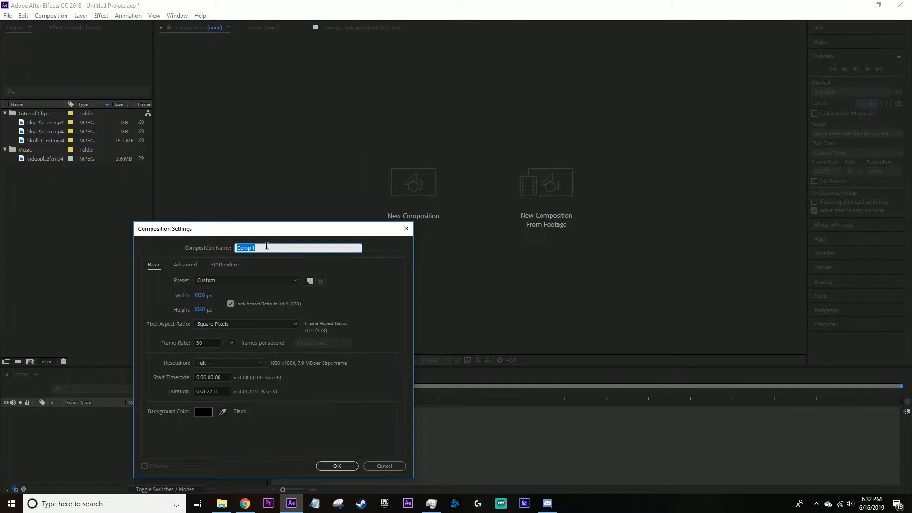
{"action": "type", "text": "poop y lmao"}
{"action": "left_click_drag", "start_coordinate": [261, 229], "coordinate": [465, 97]}
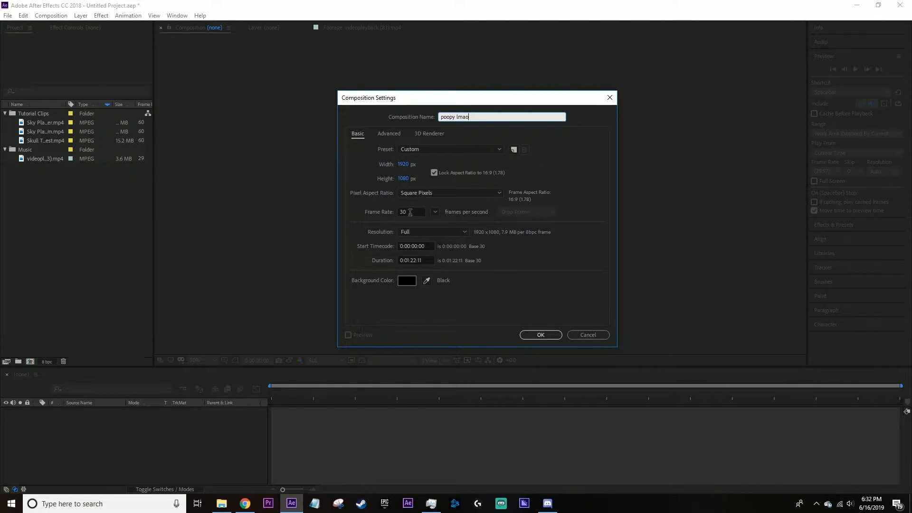
{"action": "left_click", "coordinate": [410, 212]}
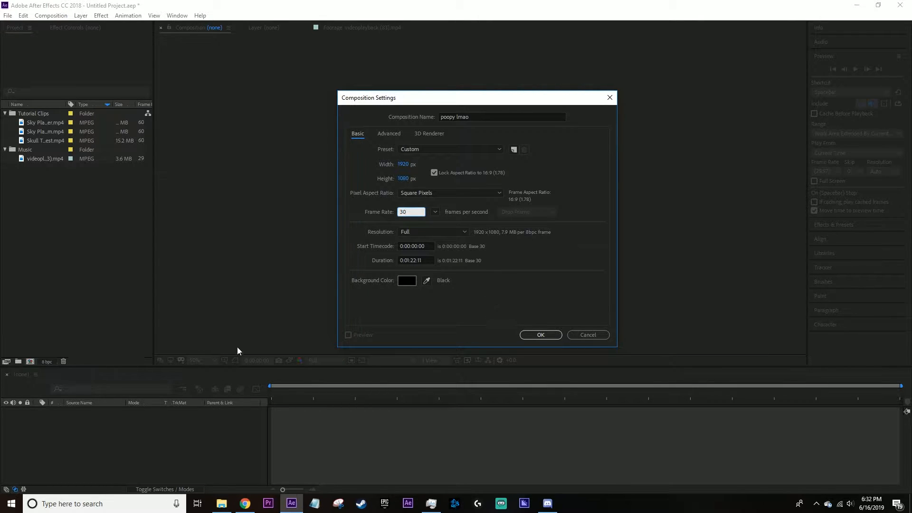
{"action": "left_click", "coordinate": [536, 335]}
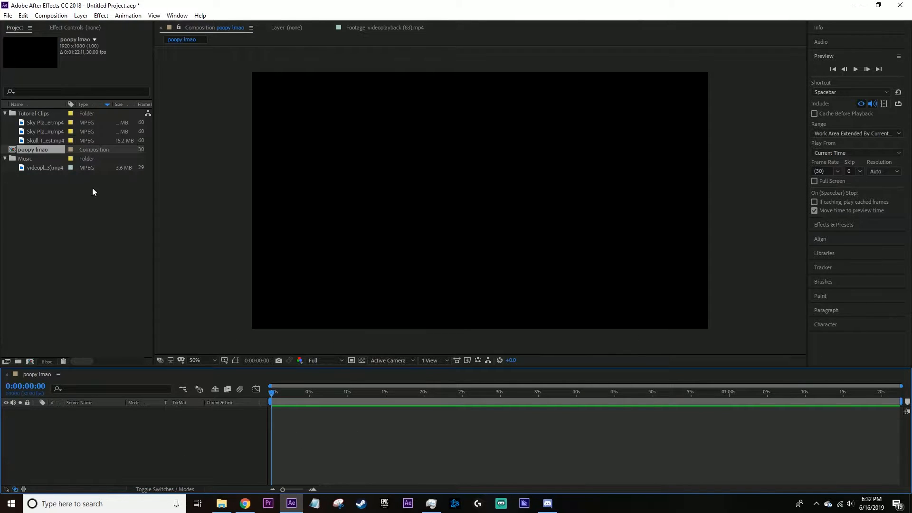
Switch the composition's preview resolution to Half and back to Full.
{"action": "left_click", "coordinate": [324, 357]}
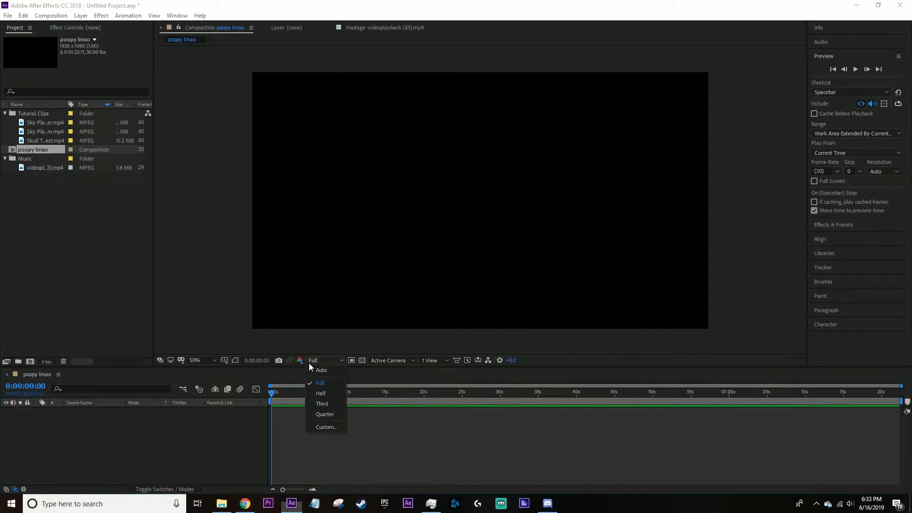
{"action": "left_click", "coordinate": [338, 393]}
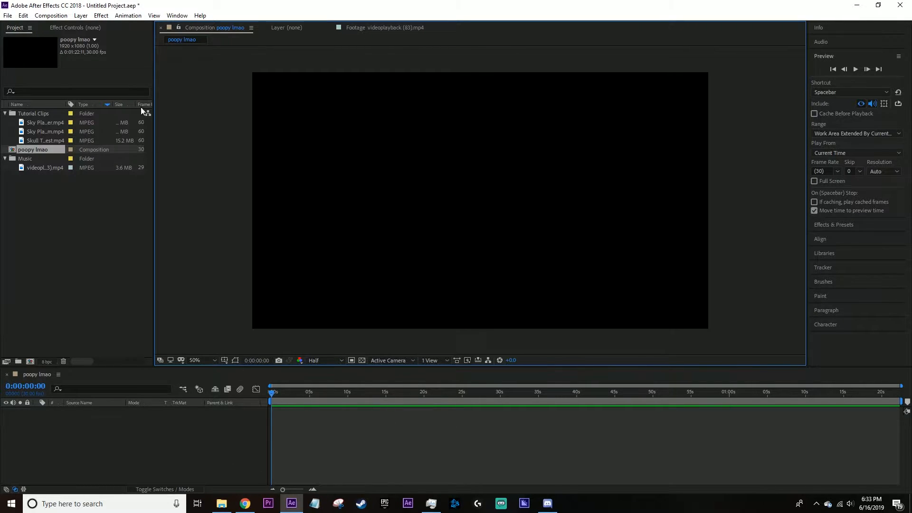
{"action": "left_click", "coordinate": [75, 28]}
{"action": "left_click", "coordinate": [16, 28]}
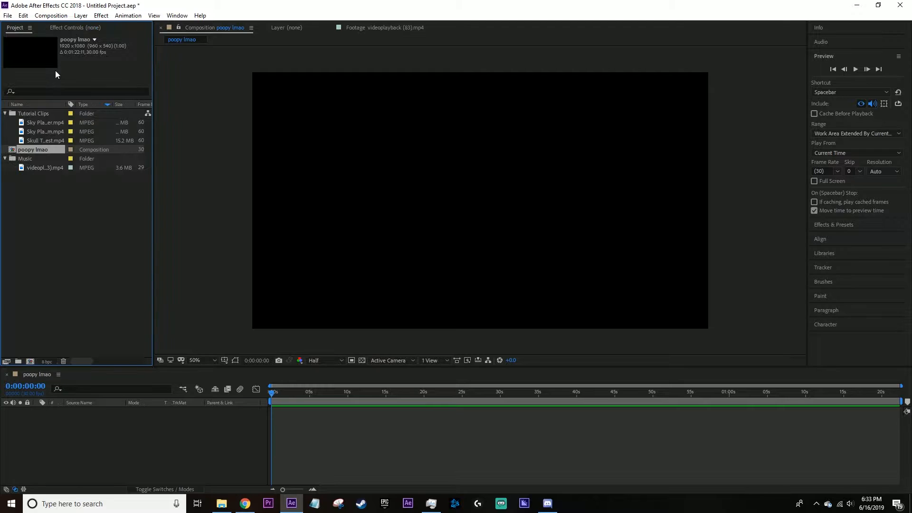
{"action": "left_click", "coordinate": [321, 361]}
{"action": "left_click", "coordinate": [319, 387]}
Add the music clip from the Music folder to the composition and hide its video, keeping the audio on.
{"action": "left_click_drag", "start_coordinate": [38, 169], "coordinate": [94, 432]}
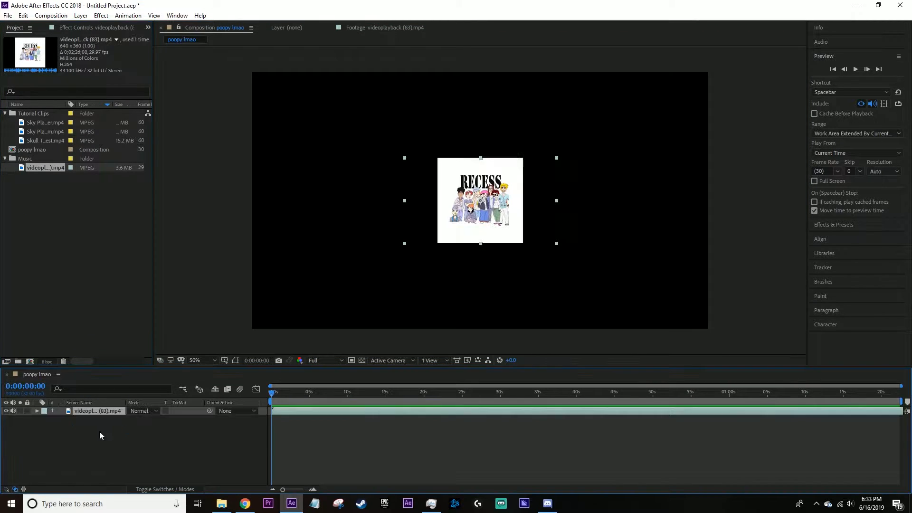
{"action": "left_click", "coordinate": [208, 455]}
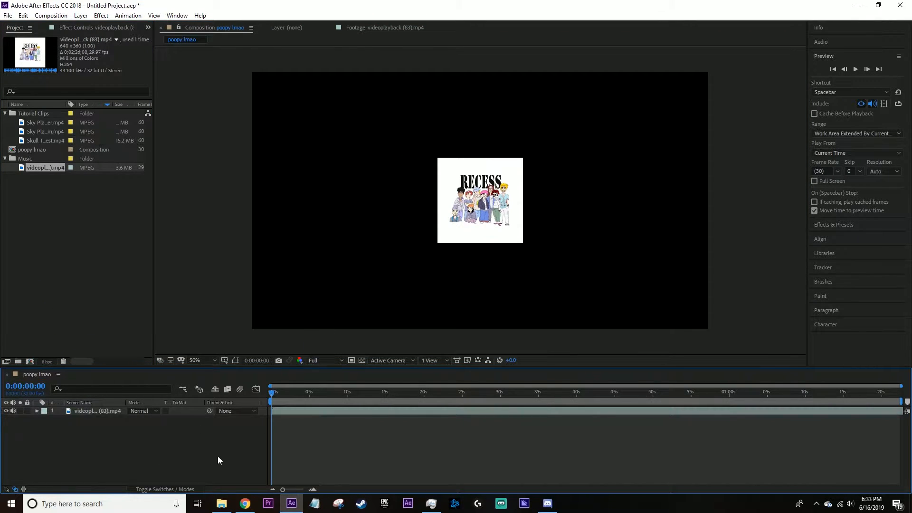
{"action": "left_click", "coordinate": [6, 411]}
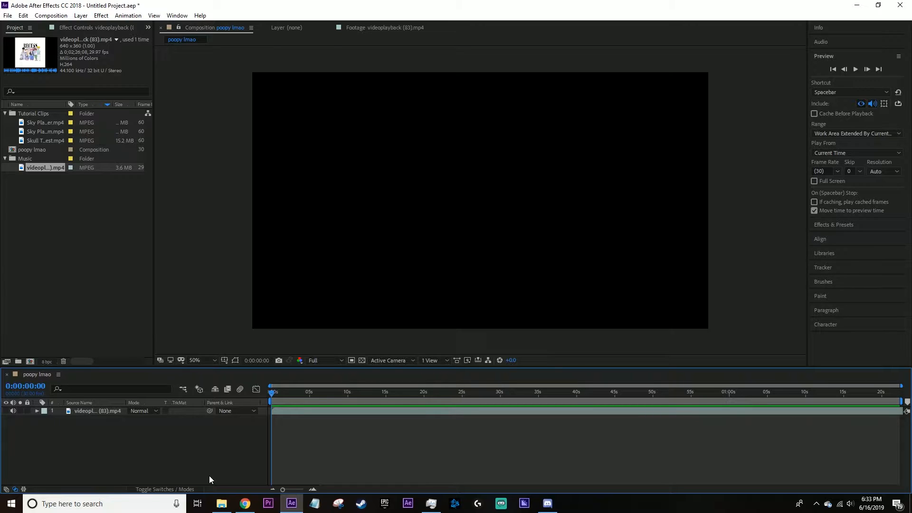
{"action": "left_click_drag", "start_coordinate": [288, 411], "coordinate": [1, 411]}
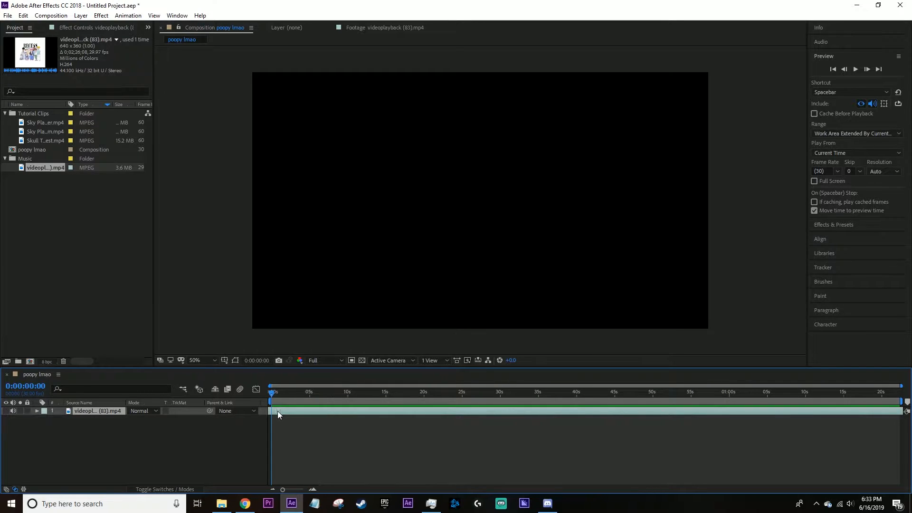
{"action": "left_click_drag", "start_coordinate": [277, 412], "coordinate": [251, 409]}
{"action": "key", "text": "ctrl+z"}
Preview the music and set the music layer's label colour to Green.
{"action": "key", "text": "space"}
{"action": "key", "text": "space"}
{"action": "left_click", "coordinate": [44, 411]}
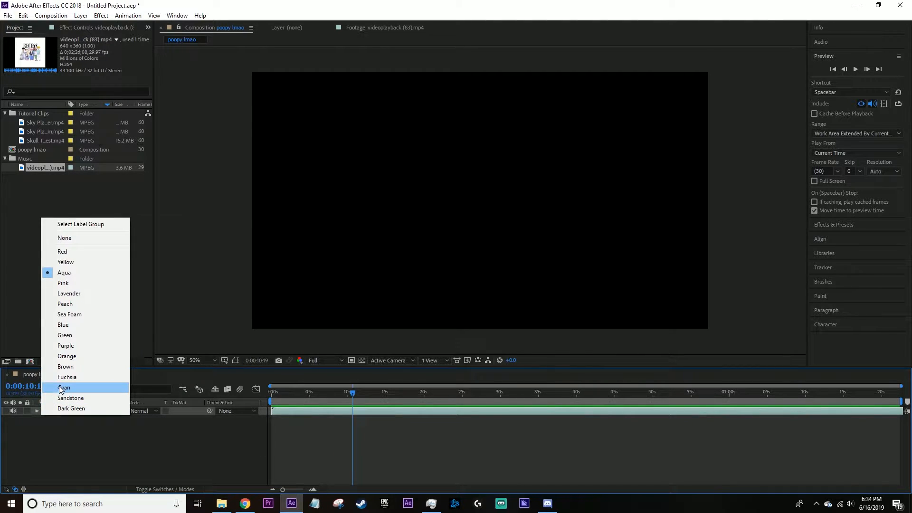
{"action": "left_click", "coordinate": [89, 335]}
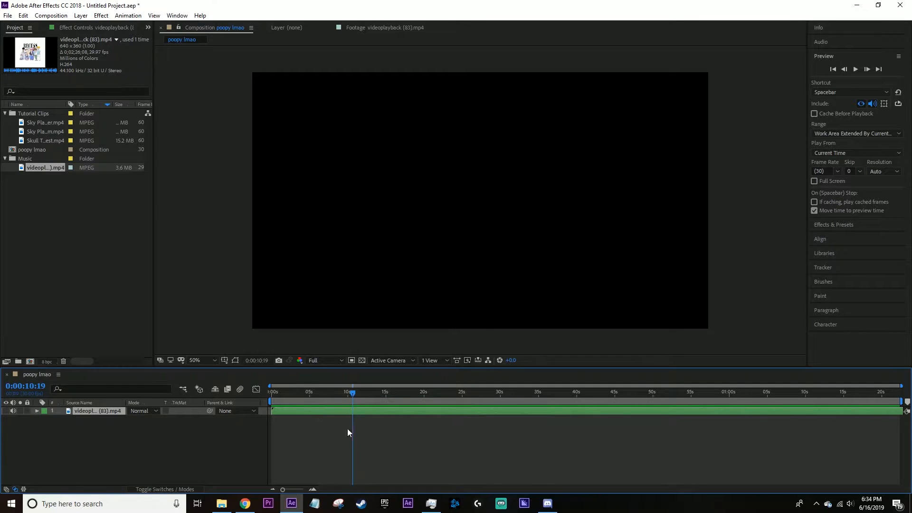
{"action": "left_click", "coordinate": [43, 412]}
{"action": "left_click", "coordinate": [188, 429]}
Display the audio waveform of the music layer in the timeline.
{"action": "left_click", "coordinate": [383, 413]}
{"action": "key", "text": "l"}
{"action": "key", "text": "l"}
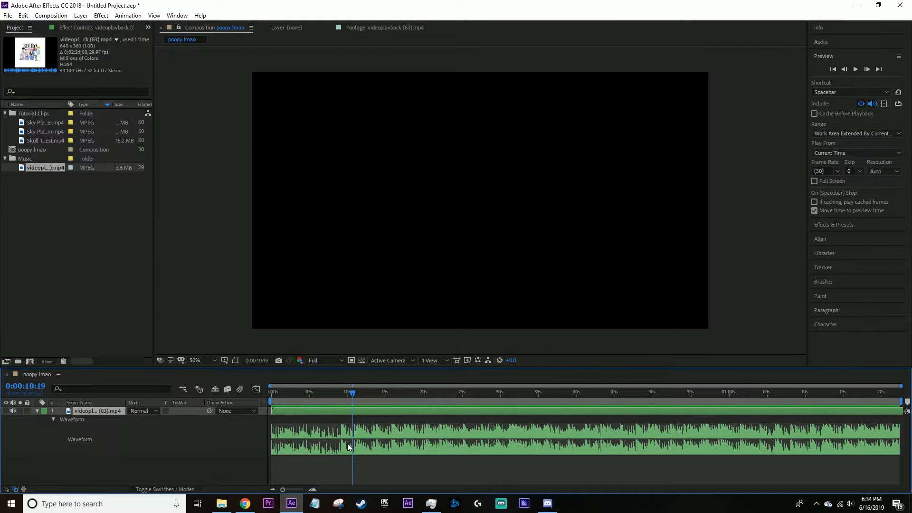
{"action": "scroll", "coordinate": [347, 443], "scroll_direction": "up", "scroll_amount": 3}
{"action": "scroll", "coordinate": [347, 446], "scroll_direction": "down", "scroll_amount": 2}
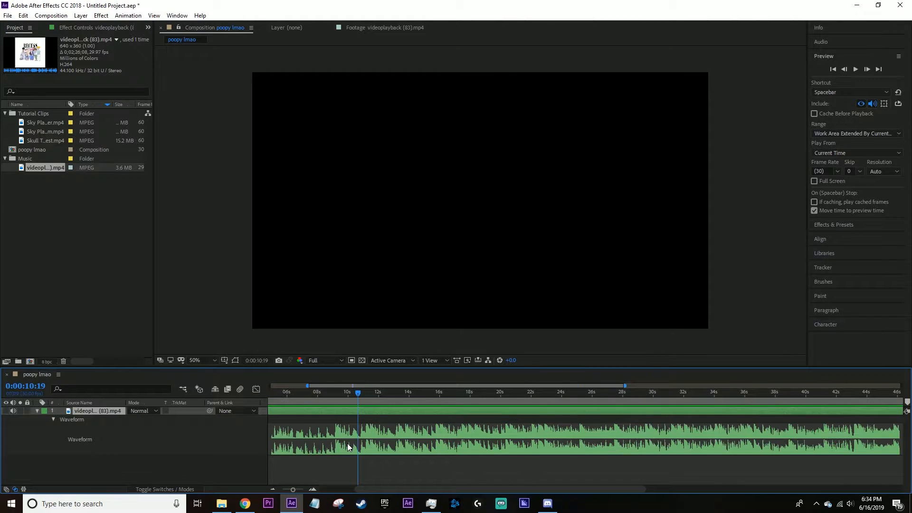
{"action": "scroll", "coordinate": [348, 447], "scroll_direction": "down", "scroll_amount": 2}
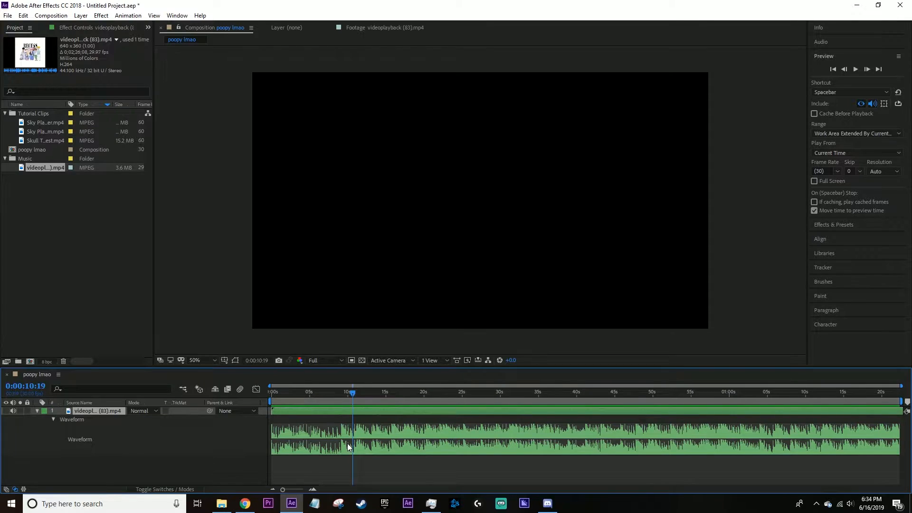
{"action": "scroll", "coordinate": [347, 443], "scroll_direction": "up", "scroll_amount": 2}
Locate the beat drop in the waveform at 0:00:09:05 and place a composition marker there.
{"action": "left_click_drag", "start_coordinate": [353, 392], "coordinate": [362, 393]}
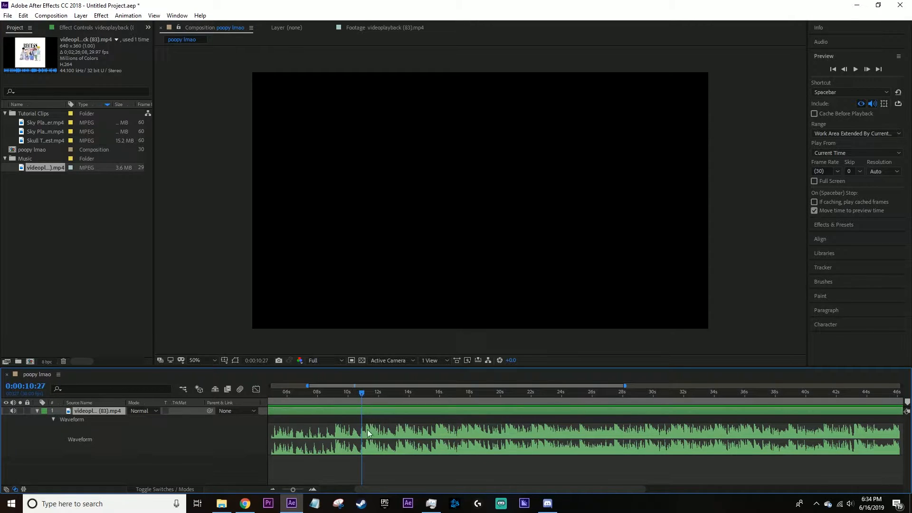
{"action": "scroll", "coordinate": [370, 438], "scroll_direction": "up", "scroll_amount": 4}
{"action": "scroll", "coordinate": [367, 437], "scroll_direction": "down", "scroll_amount": 1}
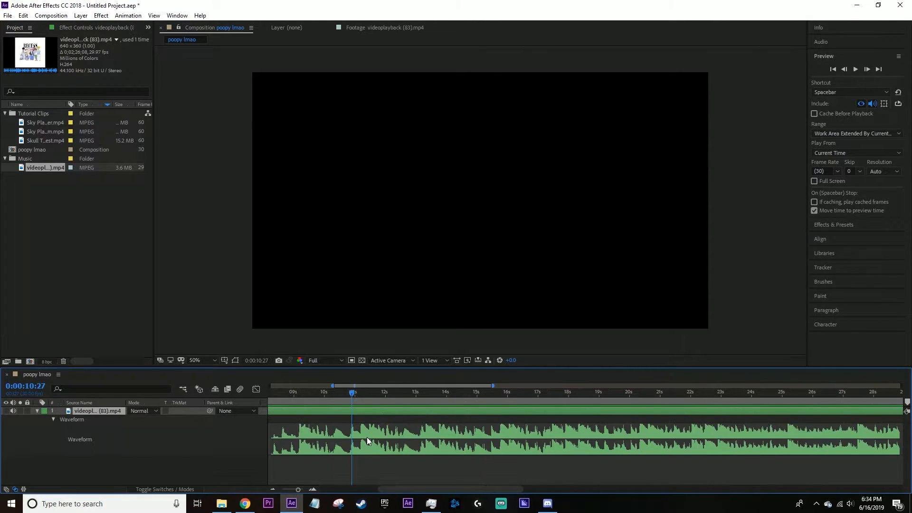
{"action": "mouse_move", "coordinate": [324, 394]}
{"action": "left_mouse_down"}
{"action": "mouse_move", "coordinate": [302, 393]}
{"action": "mouse_move", "coordinate": [319, 393]}
{"action": "mouse_move", "coordinate": [309, 396]}
{"action": "left_mouse_up"}
{"action": "scroll", "coordinate": [340, 466], "scroll_direction": "down", "scroll_amount": 1}
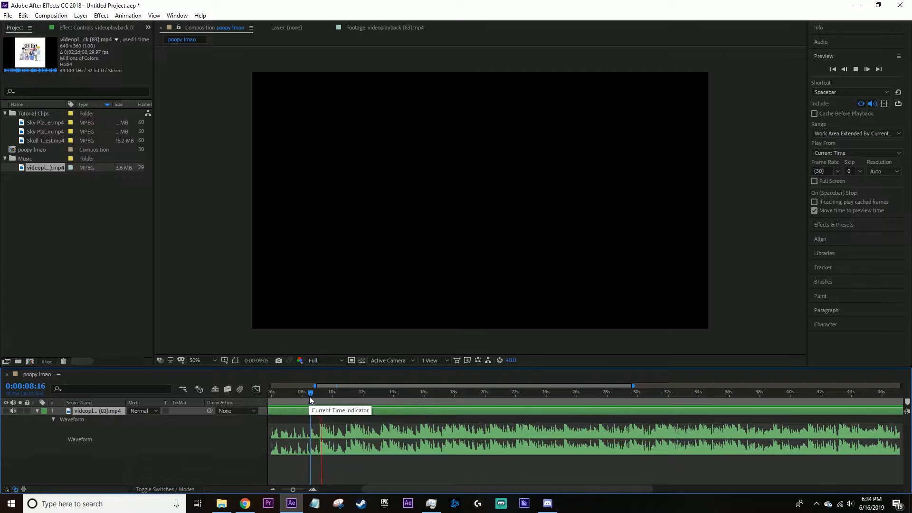
{"action": "scroll", "coordinate": [328, 436], "scroll_direction": "up", "scroll_amount": 1}
{"action": "scroll", "coordinate": [327, 437], "scroll_direction": "up", "scroll_amount": 2}
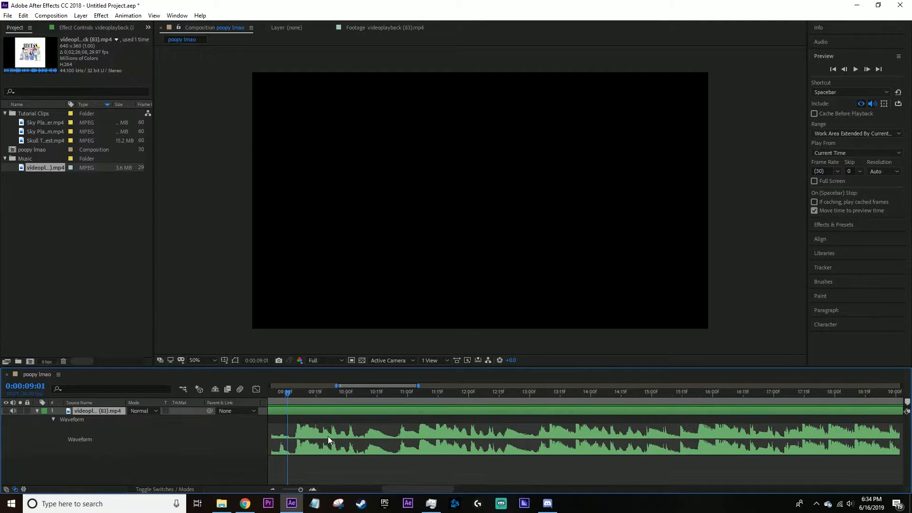
{"action": "left_click_drag", "start_coordinate": [332, 392], "coordinate": [339, 398]}
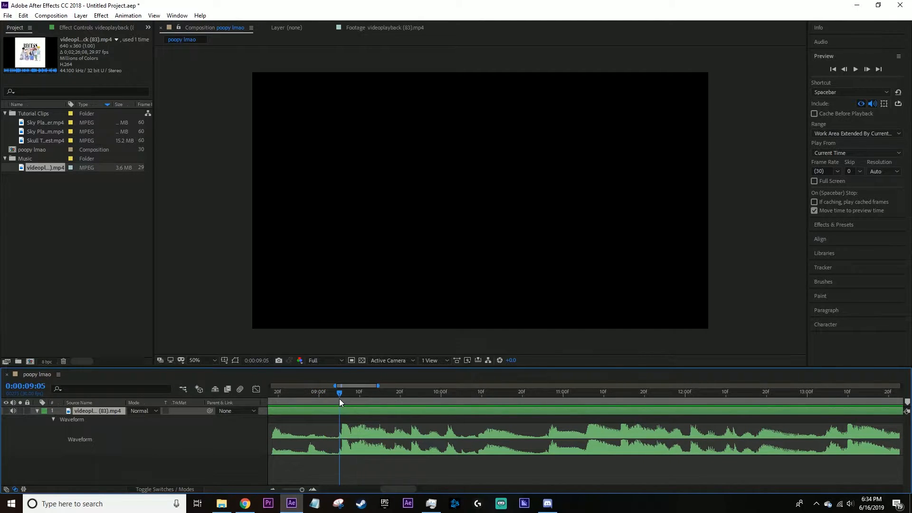
{"action": "left_click", "coordinate": [907, 402]}
{"action": "key", "text": "ctrl+z"}
{"action": "key", "text": "ctrl+shift+z"}
{"action": "key", "text": "Page_Up"}
Place five more composition markers on the strong beats after the first marker, up to about 0:00:13:23.
{"action": "left_click_drag", "start_coordinate": [338, 394], "coordinate": [343, 394]}
{"action": "mouse_move", "coordinate": [908, 402]}
{"action": "left_mouse_down"}
{"action": "mouse_move", "coordinate": [384, 402]}
{"action": "mouse_move", "coordinate": [477, 402]}
{"action": "left_mouse_up"}
{"action": "key", "text": "ctrl+z"}
{"action": "mouse_move", "coordinate": [908, 402]}
{"action": "left_mouse_down"}
{"action": "mouse_move", "coordinate": [478, 415]}
{"action": "mouse_move", "coordinate": [560, 390]}
{"action": "mouse_move", "coordinate": [546, 390]}
{"action": "left_mouse_up"}
{"action": "left_click", "coordinate": [511, 393]}
{"action": "left_click_drag", "start_coordinate": [908, 402], "coordinate": [577, 403]}
{"action": "left_click_drag", "start_coordinate": [346, 392], "coordinate": [340, 393]}
{"action": "left_click_drag", "start_coordinate": [477, 392], "coordinate": [573, 434]}
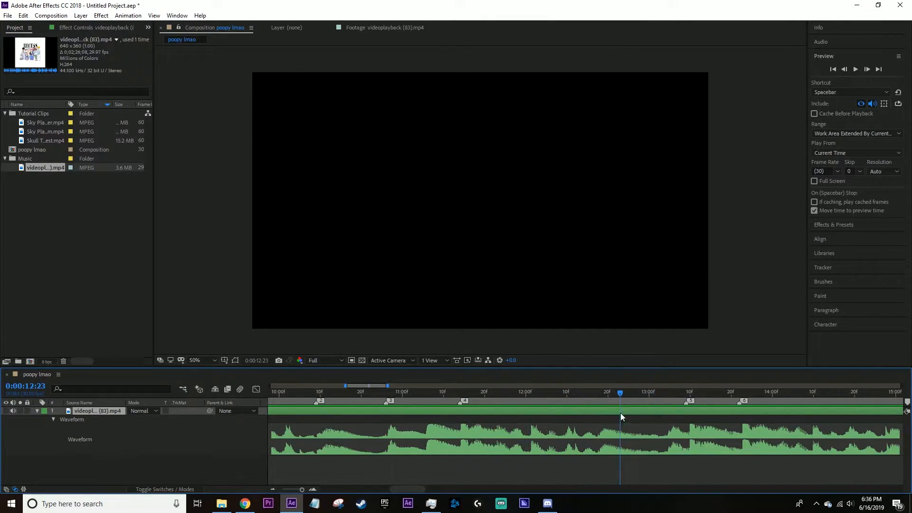
Add a composition marker on the beat between markers 4 and 5.
{"action": "scroll", "coordinate": [618, 416], "scroll_direction": "down", "scroll_amount": 2}
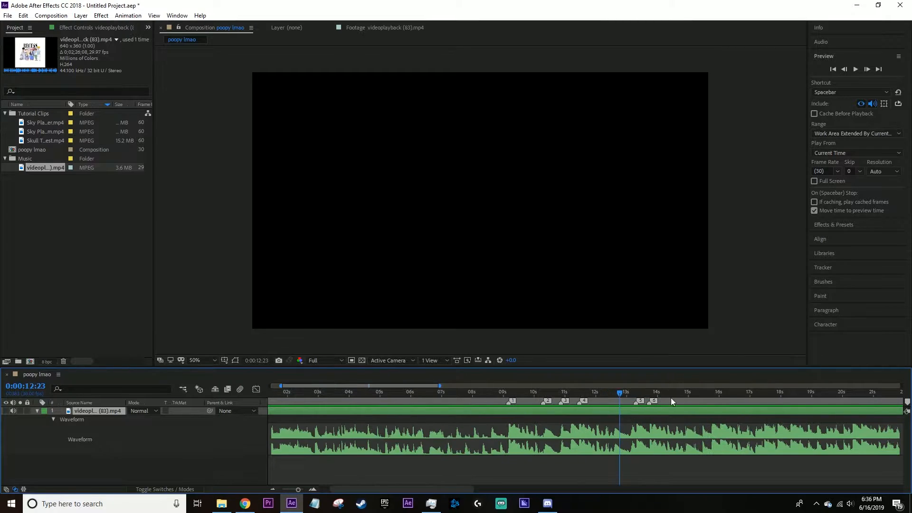
{"action": "mouse_move", "coordinate": [607, 394]}
{"action": "left_mouse_down"}
{"action": "mouse_move", "coordinate": [628, 408]}
{"action": "mouse_move", "coordinate": [595, 418]}
{"action": "left_mouse_up"}
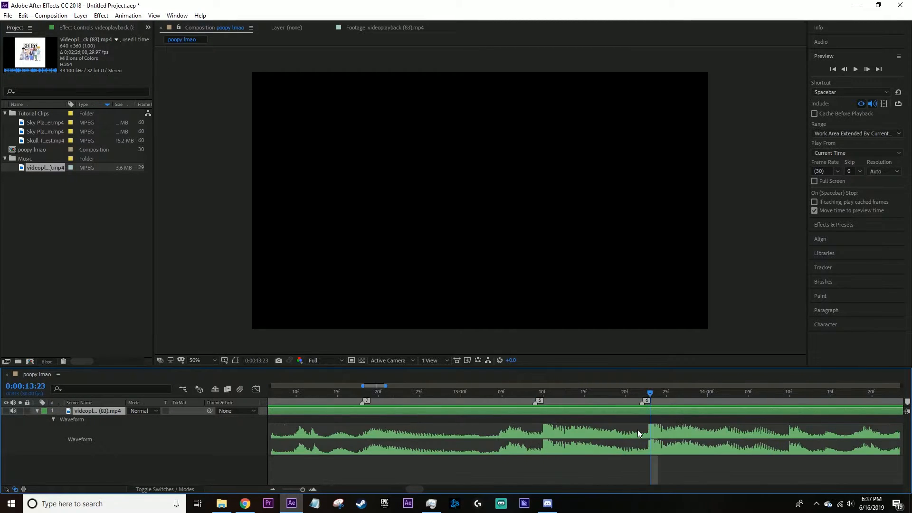
{"action": "scroll", "coordinate": [637, 432], "scroll_direction": "down", "scroll_amount": 1}
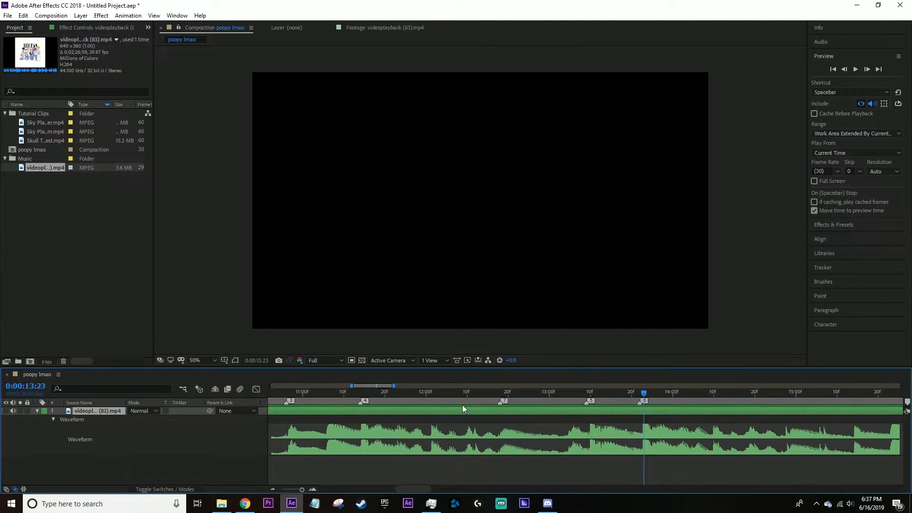
Play the music from 0:00:07:27 to check the markers against the beats.
{"action": "left_click_drag", "start_coordinate": [385, 394], "coordinate": [307, 421]}
{"action": "scroll", "coordinate": [317, 422], "scroll_direction": "down", "scroll_amount": 2}
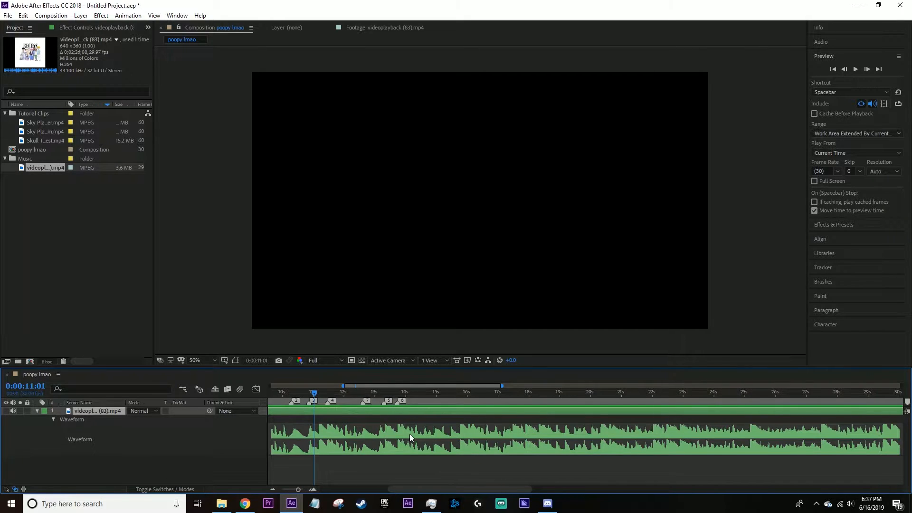
{"action": "scroll", "coordinate": [410, 435], "scroll_direction": "left", "scroll_amount": 3}
{"action": "left_click", "coordinate": [350, 395]}
{"action": "key", "text": "space"}
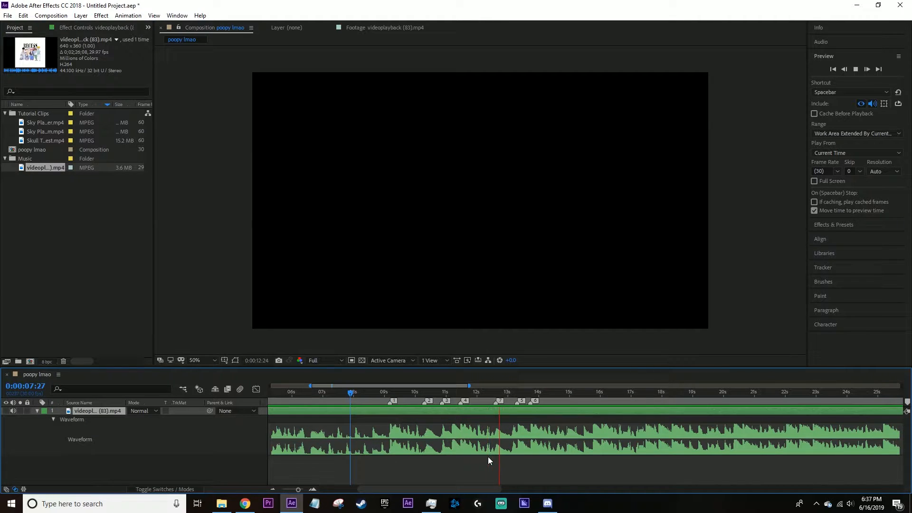
{"action": "key", "text": "space"}
Shorten the composition's duration to 0:00:22:11 in its settings.
{"action": "key", "text": "ctrl+k"}
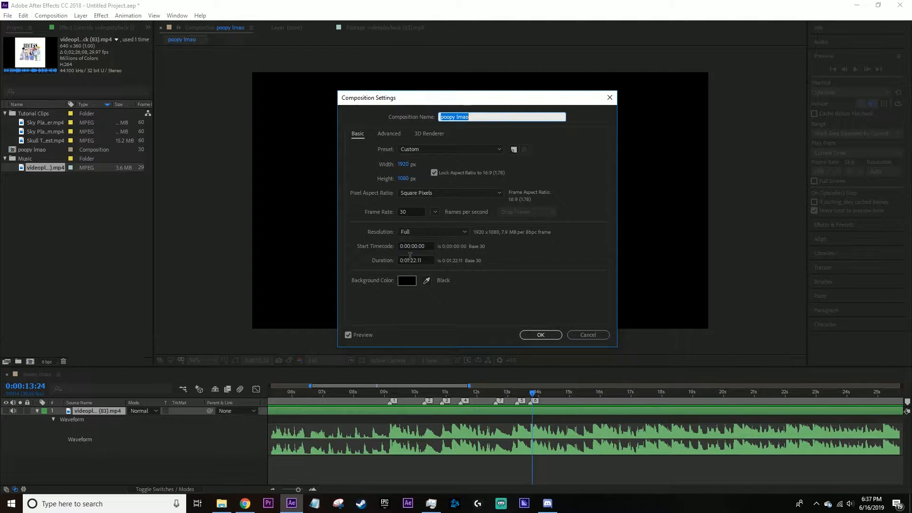
{"action": "left_click", "coordinate": [432, 259]}
{"action": "key", "text": "BackSpace"}
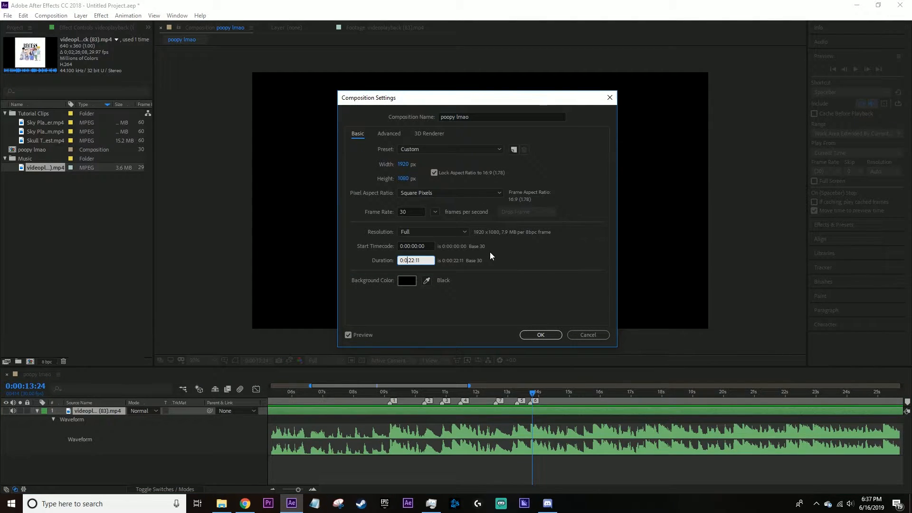
{"action": "left_click", "coordinate": [531, 335]}
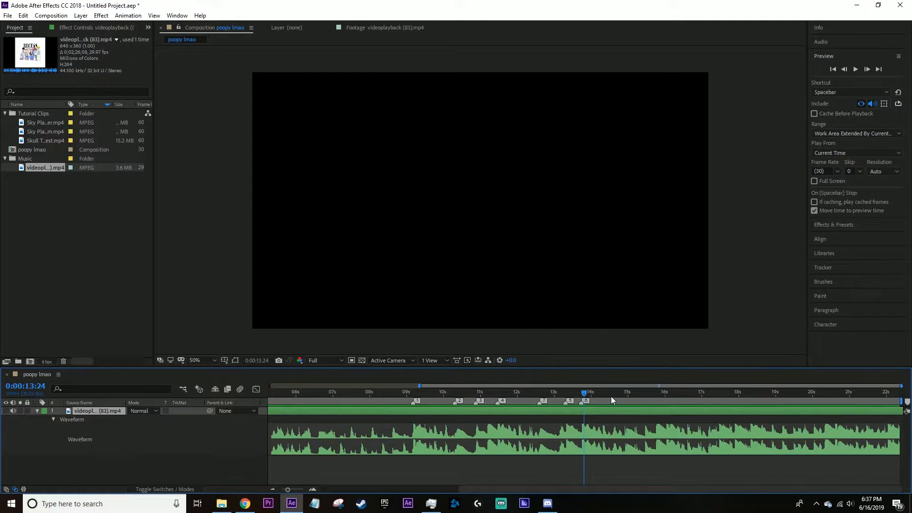
Scrub the timeline from its start to the first marker and back to 0:00:01:12.
{"action": "left_click_drag", "start_coordinate": [581, 398], "coordinate": [254, 416]}
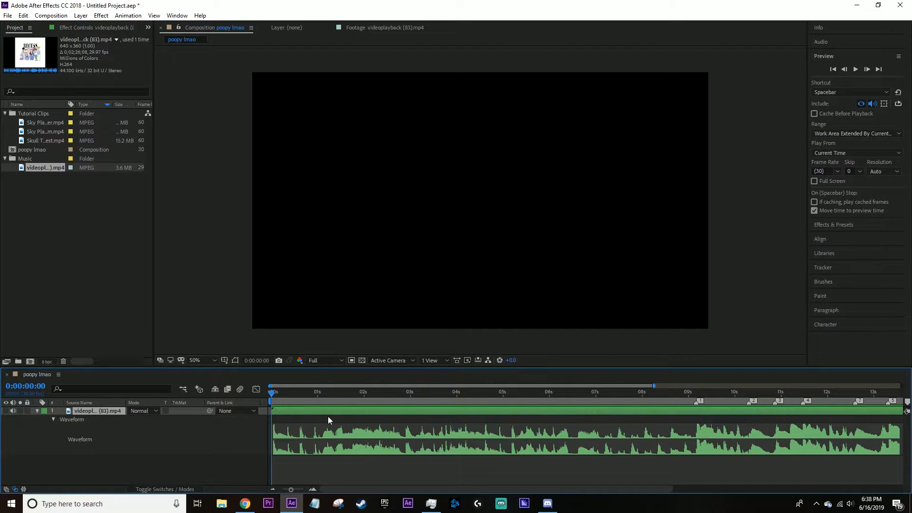
{"action": "left_click_drag", "start_coordinate": [314, 412], "coordinate": [311, 412]}
{"action": "left_click", "coordinate": [698, 391]}
{"action": "left_click_drag", "start_coordinate": [694, 392], "coordinate": [337, 400]}
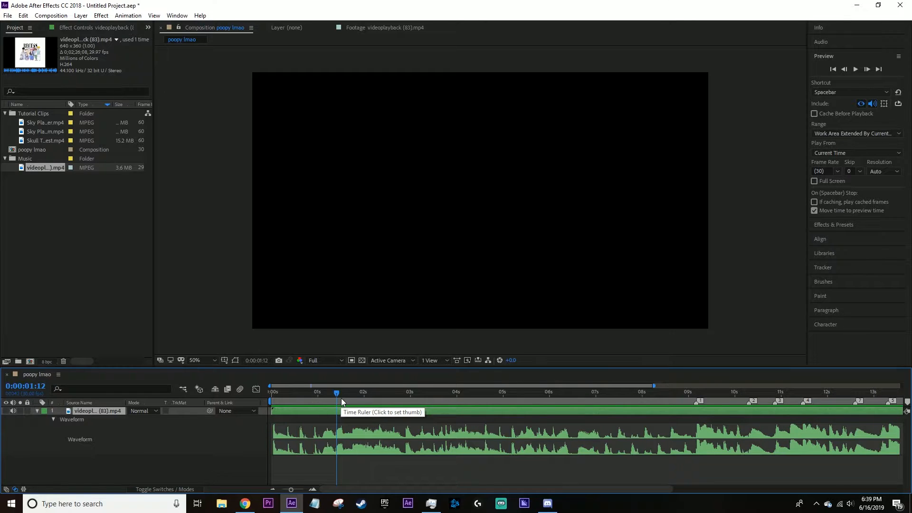
Move the music layer earlier so the beat at marker 1 starts at 0:00:00:00, and play it from there.
{"action": "left_click_drag", "start_coordinate": [341, 398], "coordinate": [271, 399]}
{"action": "left_click_drag", "start_coordinate": [696, 413], "coordinate": [332, 426]}
{"action": "key", "text": "space"}
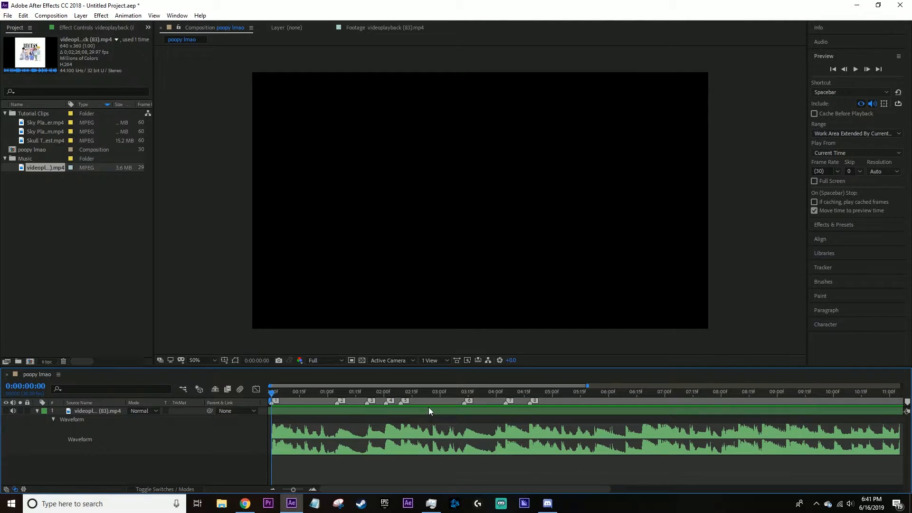
Save the project in the Videos folder as "tutorial poopy".
{"action": "key", "text": "ctrl+s"}
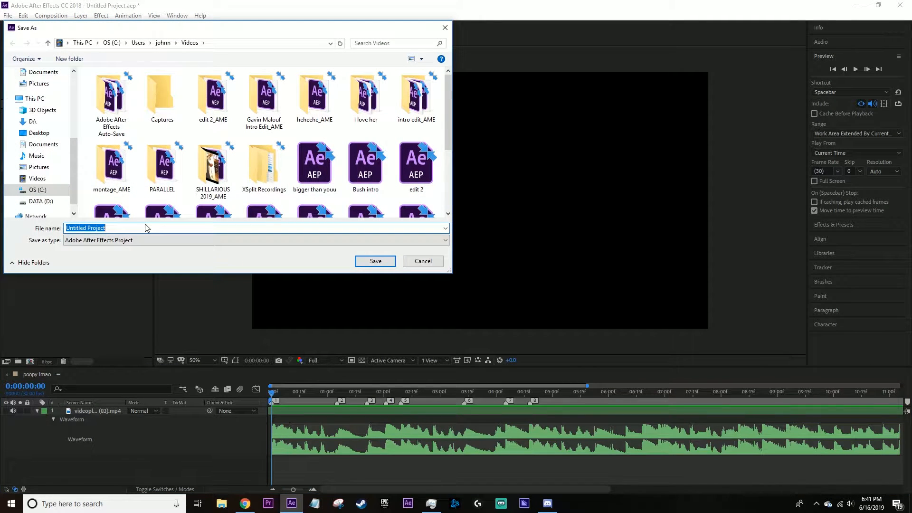
{"action": "type", "text": "tutorial poopy"}
{"action": "key", "text": "Return"}
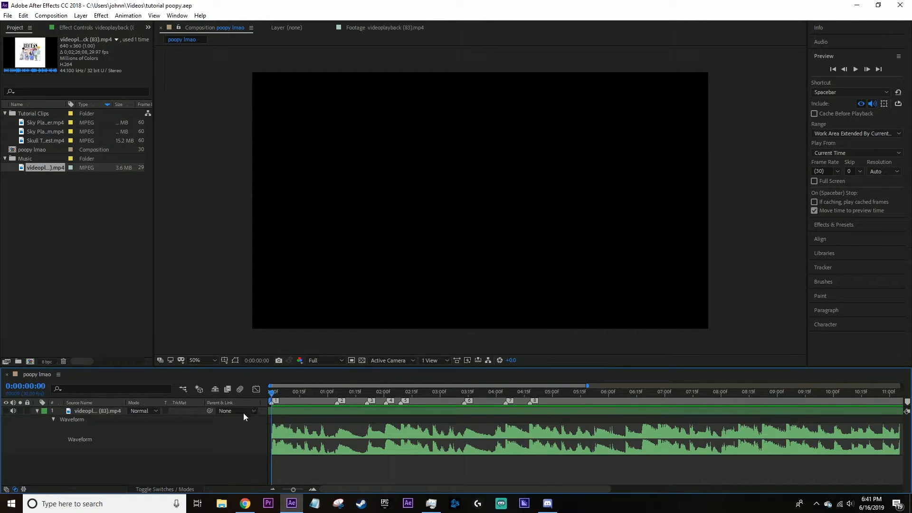
Trim the end of the music layer to just after marker 8, and return to the start of the timeline.
{"action": "scroll", "coordinate": [349, 437], "scroll_direction": "up", "scroll_amount": 2, "text": "alt"}
{"action": "scroll", "coordinate": [373, 433], "scroll_direction": "right", "scroll_amount": 2}
{"action": "scroll", "coordinate": [368, 436], "scroll_direction": "left", "scroll_amount": 6}
{"action": "scroll", "coordinate": [298, 407], "scroll_direction": "down", "scroll_amount": 2, "text": "alt"}
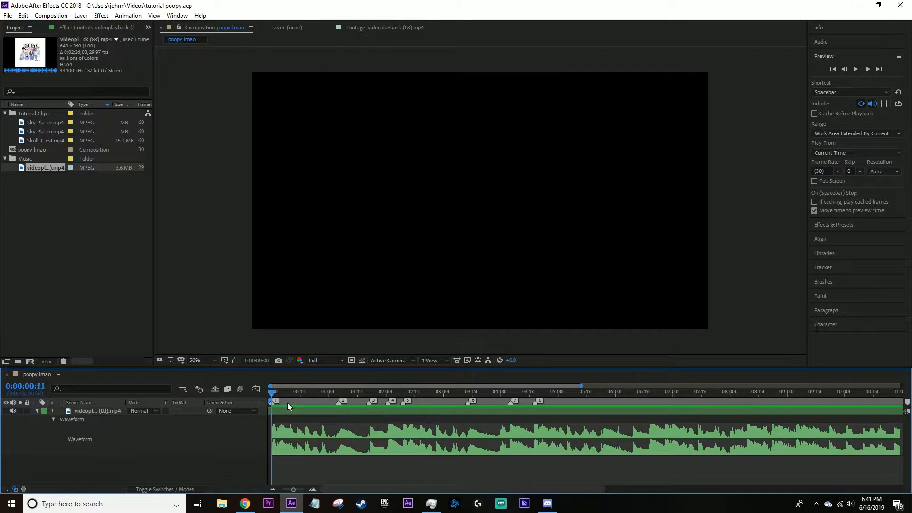
{"action": "left_click", "coordinate": [535, 392]}
{"action": "scroll", "coordinate": [555, 456], "scroll_direction": "up", "scroll_amount": 2, "text": "alt"}
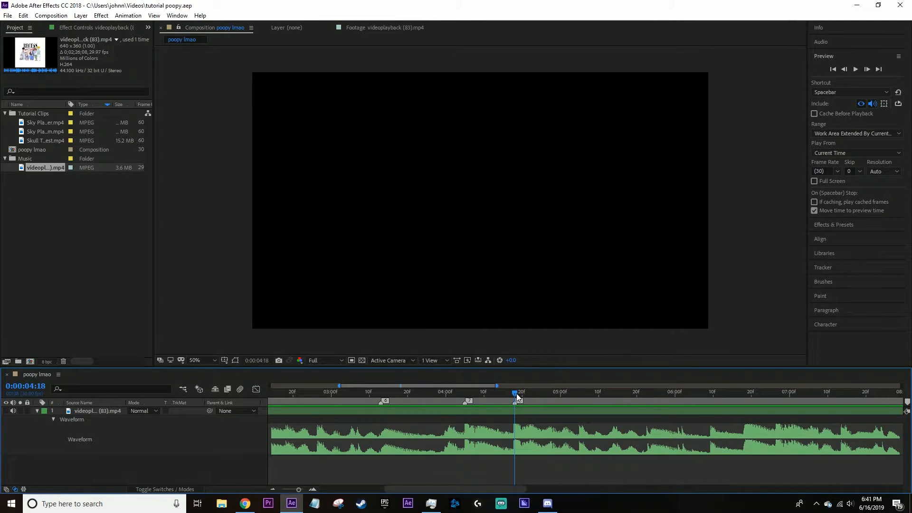
{"action": "left_click", "coordinate": [524, 393]}
{"action": "left_click_drag", "start_coordinate": [525, 393], "coordinate": [538, 393]}
{"action": "key", "text": "alt+]"}
{"action": "key", "text": "Home"}
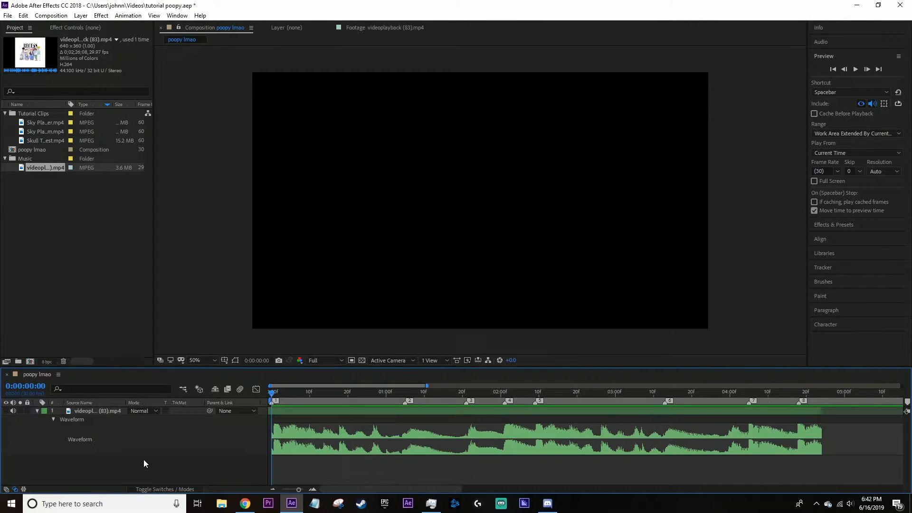
Review the composition's settings and accept them as they are.
{"action": "key", "text": "ctrl+k"}
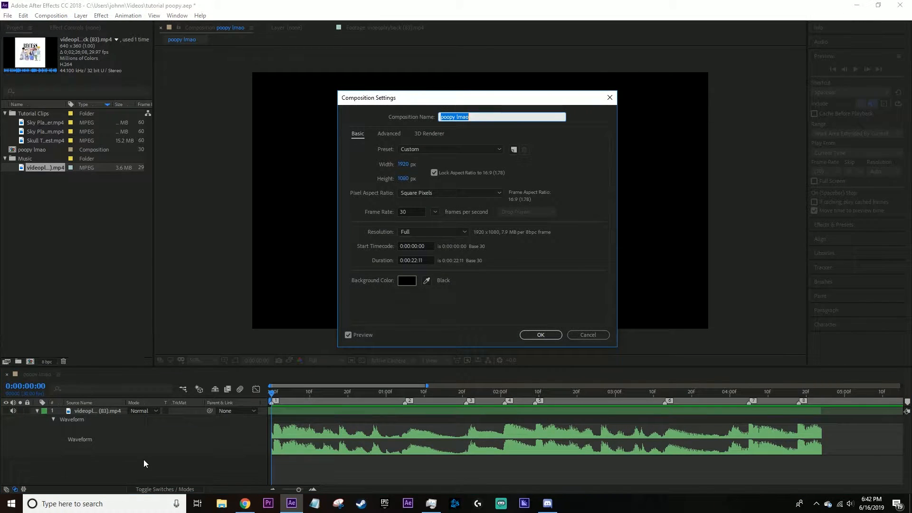
{"action": "left_click", "coordinate": [542, 334]}
Look through the tutorial clips and preview the Sky Platform - Wide Angle Flyover footage.
{"action": "left_click", "coordinate": [38, 123]}
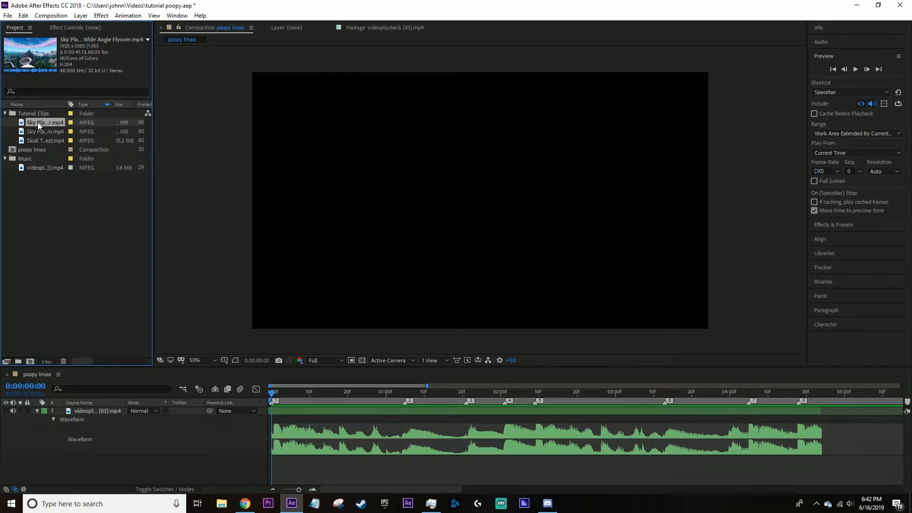
{"action": "left_click", "coordinate": [40, 140]}
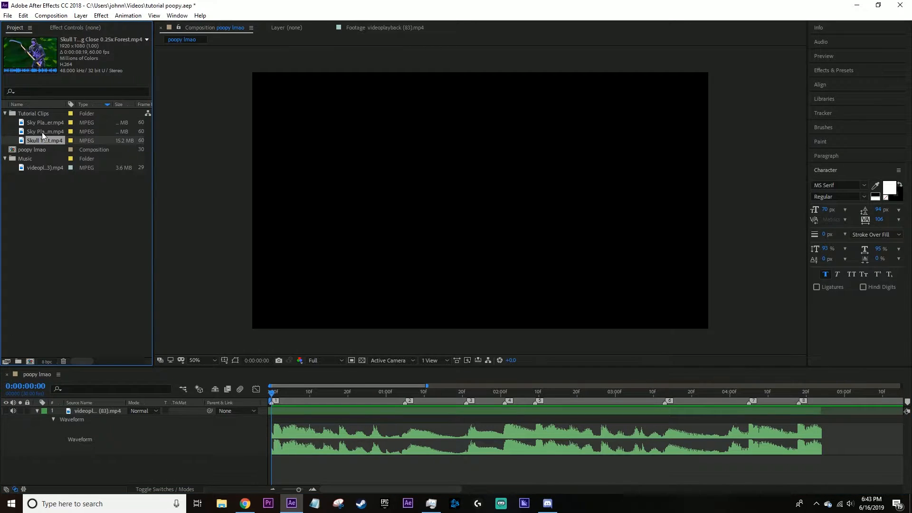
{"action": "left_click", "coordinate": [41, 126]}
{"action": "double_click", "coordinate": [42, 122]}
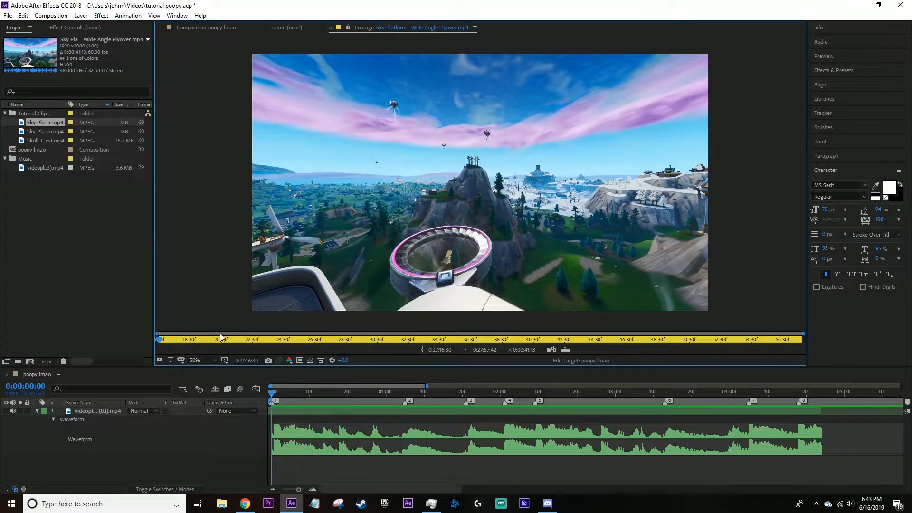
{"action": "key", "text": "space"}
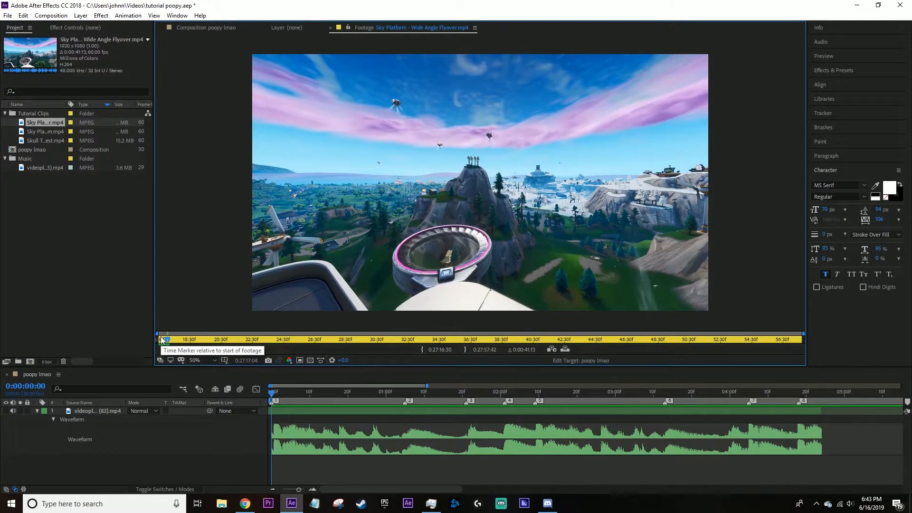
Add the Sky Platform - Wide Angle Flyover clip above the music layer and slide it about 4 seconds earlier.
{"action": "left_click_drag", "start_coordinate": [45, 123], "coordinate": [175, 408]}
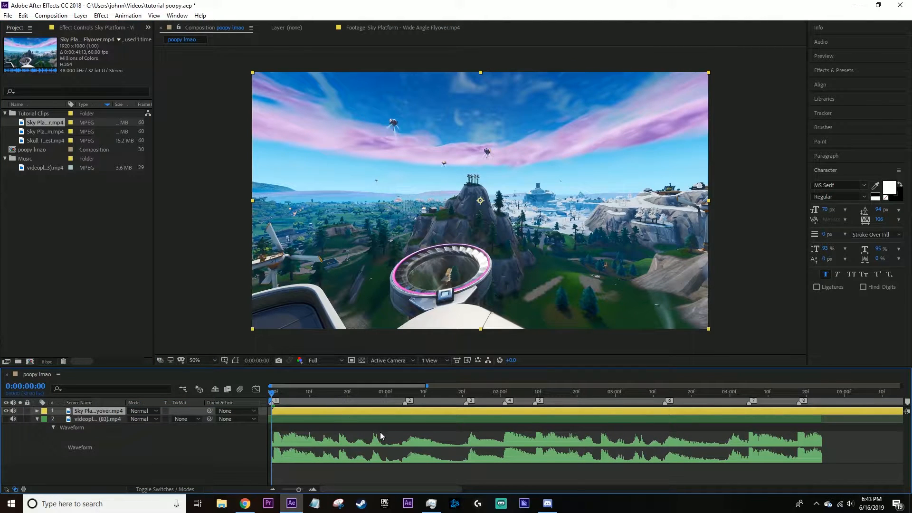
{"action": "scroll", "coordinate": [380, 433], "scroll_direction": "down", "scroll_amount": 2}
{"action": "scroll", "coordinate": [306, 432], "scroll_direction": "up", "scroll_amount": 2}
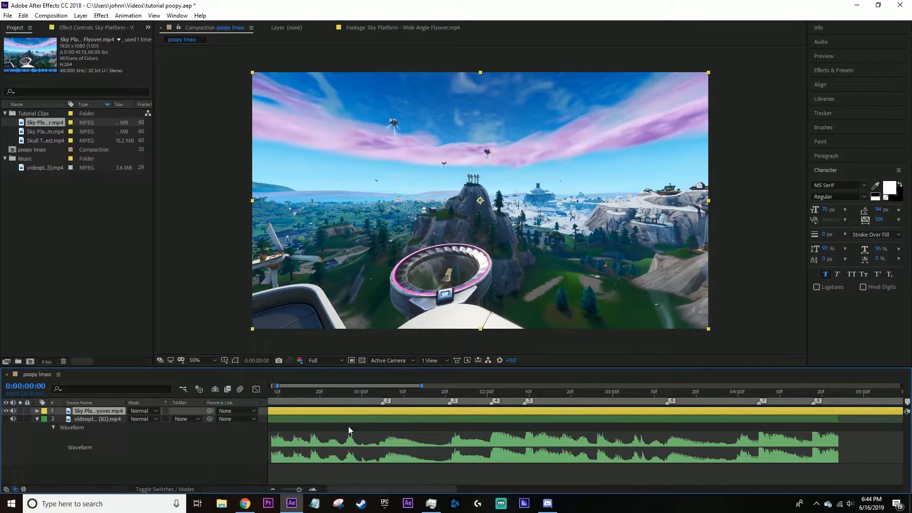
{"action": "left_click", "coordinate": [416, 396]}
{"action": "left_click_drag", "start_coordinate": [415, 397], "coordinate": [264, 401]}
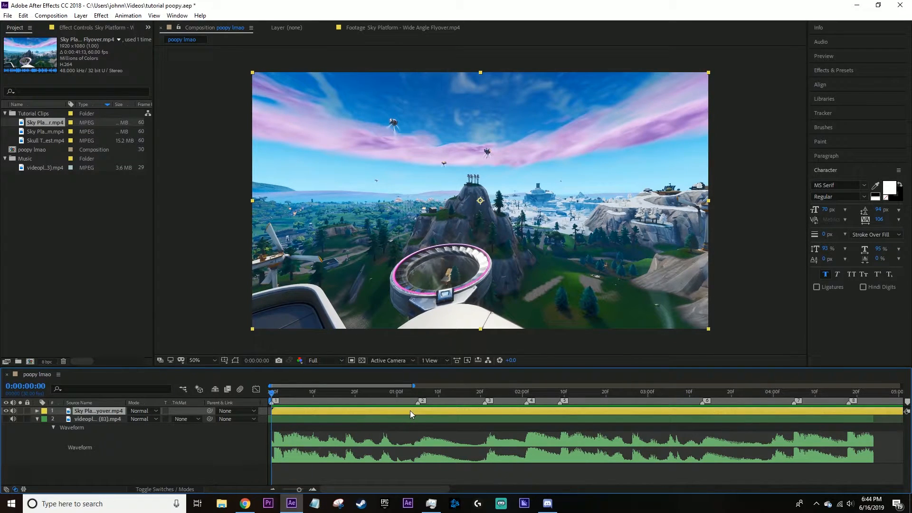
{"action": "scroll", "coordinate": [411, 419], "scroll_direction": "down", "scroll_amount": 2}
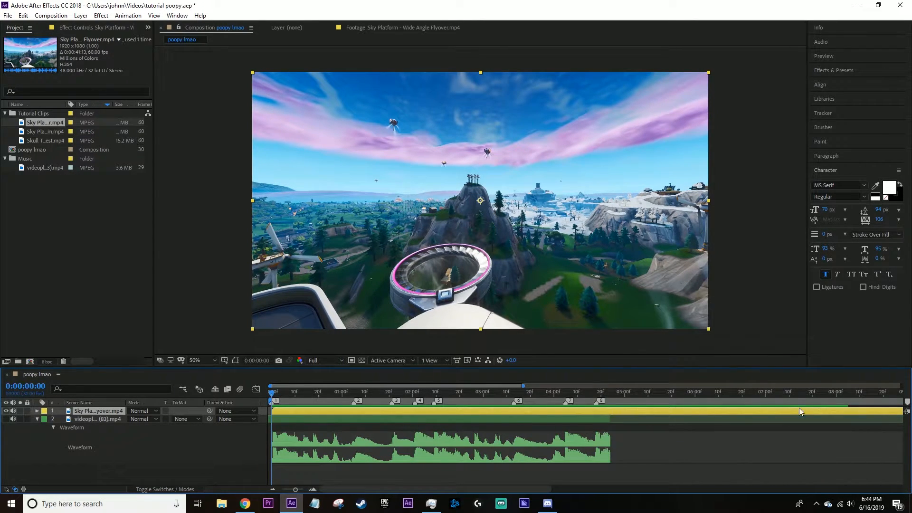
{"action": "left_click_drag", "start_coordinate": [890, 409], "coordinate": [583, 429]}
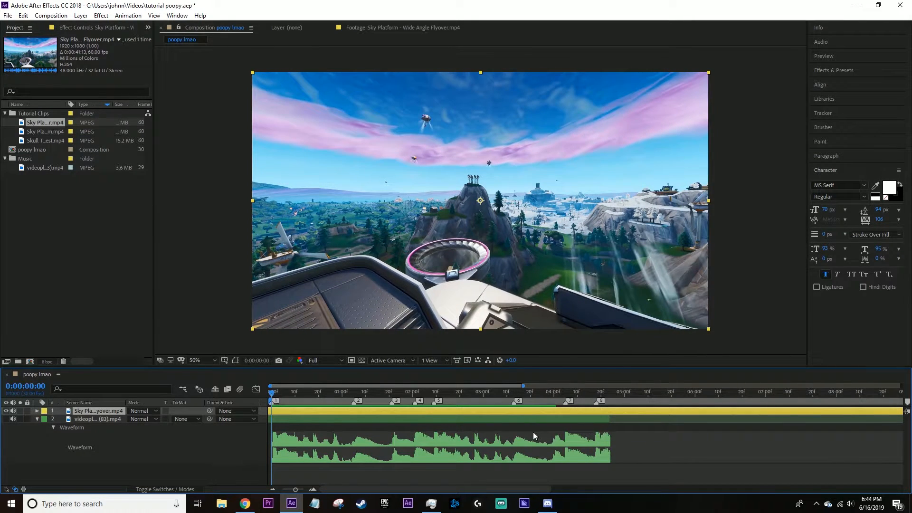
Split the flyover clip at 0:00:00:00 and delete the piece that lies before it.
{"action": "key", "text": "ctrl+d"}
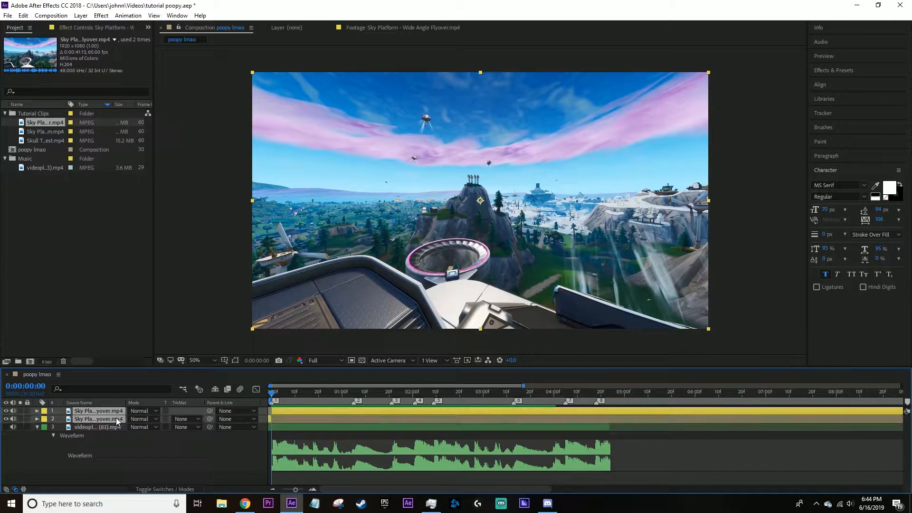
{"action": "left_click", "coordinate": [185, 440]}
{"action": "left_click", "coordinate": [95, 414]}
{"action": "left_click", "coordinate": [95, 417]}
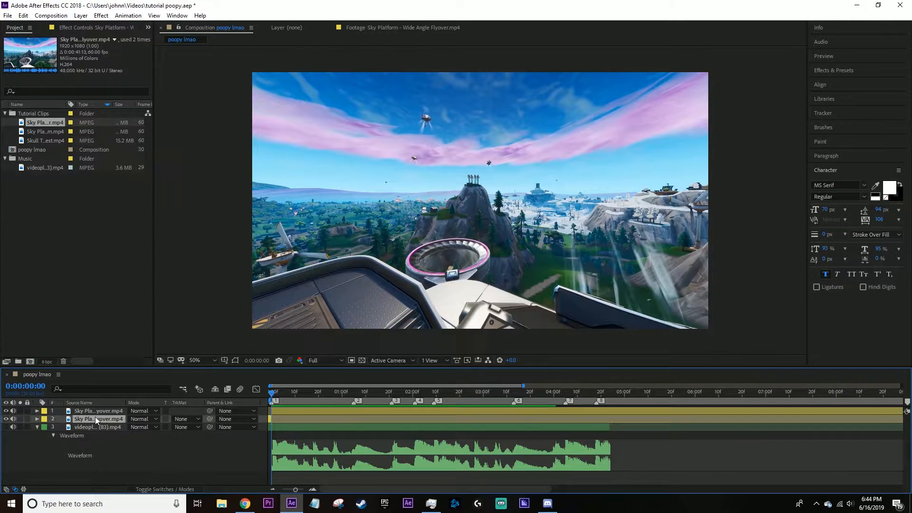
{"action": "key", "text": "Delete"}
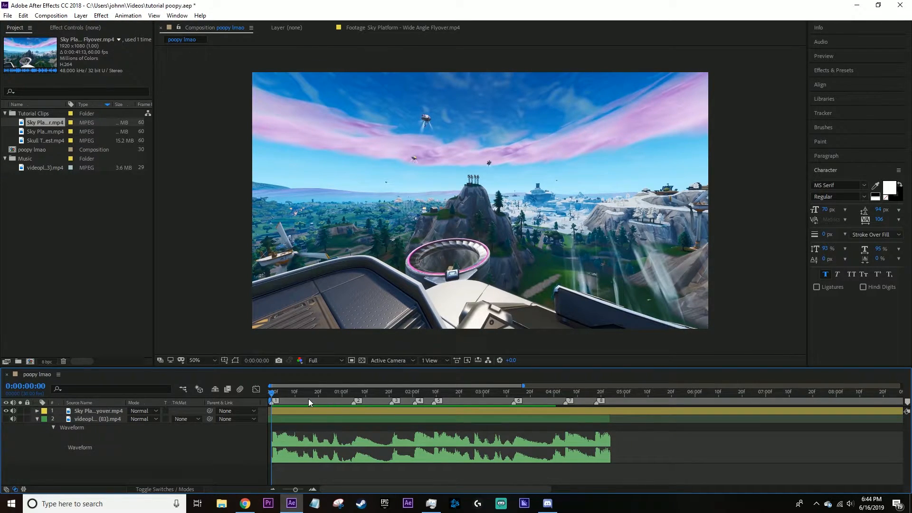
Slide the flyover clip earlier, and cut off everything after 0:00:22:10.
{"action": "left_click_drag", "start_coordinate": [288, 395], "coordinate": [828, 395]}
{"action": "left_click_drag", "start_coordinate": [773, 412], "coordinate": [911, 396]}
{"action": "scroll", "coordinate": [714, 423], "scroll_direction": "down", "scroll_amount": 1}
{"action": "scroll", "coordinate": [816, 411], "scroll_direction": "down", "scroll_amount": 2}
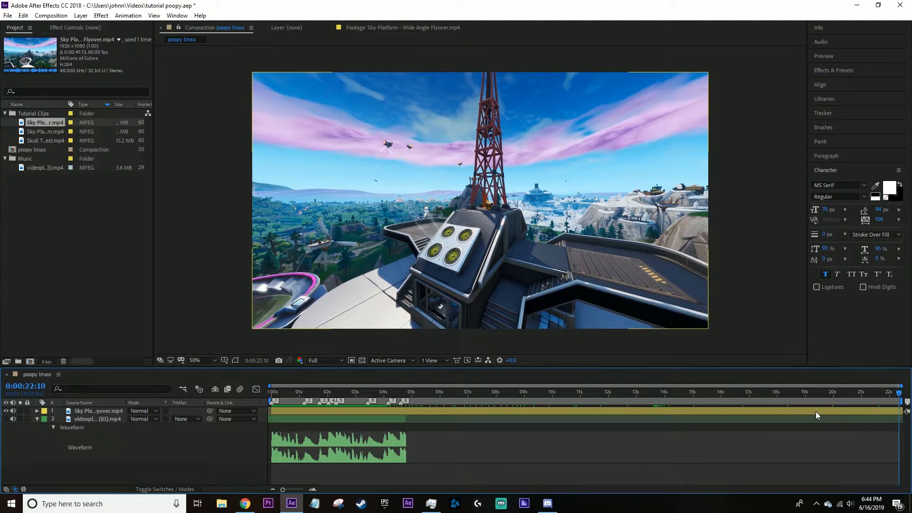
{"action": "left_click", "coordinate": [874, 410]}
{"action": "left_click_drag", "start_coordinate": [874, 411], "coordinate": [757, 432]}
{"action": "key", "text": "ctrl+shift+d"}
{"action": "key", "text": "Delete"}
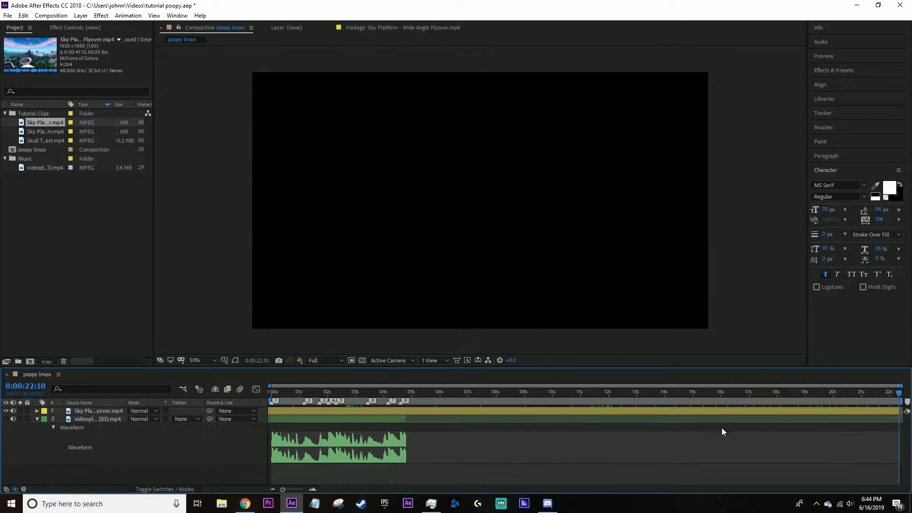
Return to 0:00:00:00 and enable time remapping on the flyover clip.
{"action": "left_click_drag", "start_coordinate": [854, 394], "coordinate": [271, 430]}
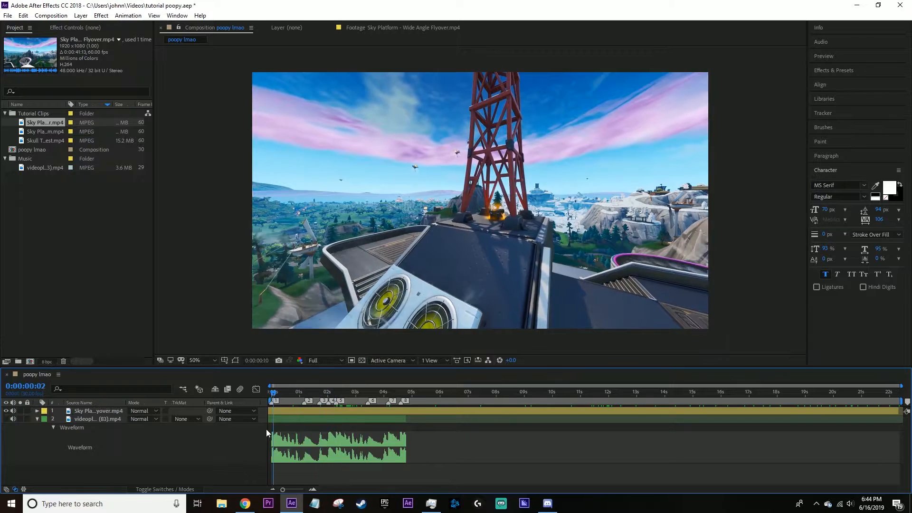
{"action": "right_click", "coordinate": [299, 412]}
{"action": "mouse_move", "coordinate": [380, 214]}
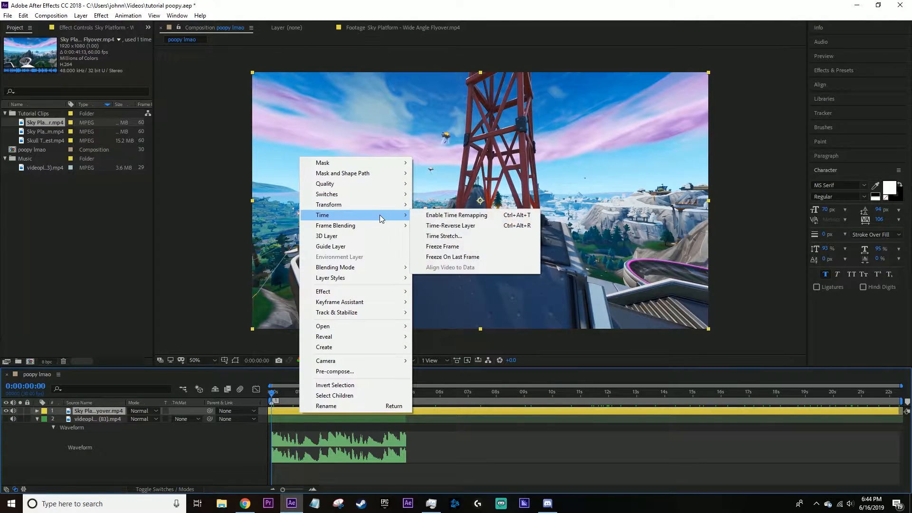
{"action": "left_click", "coordinate": [456, 218]}
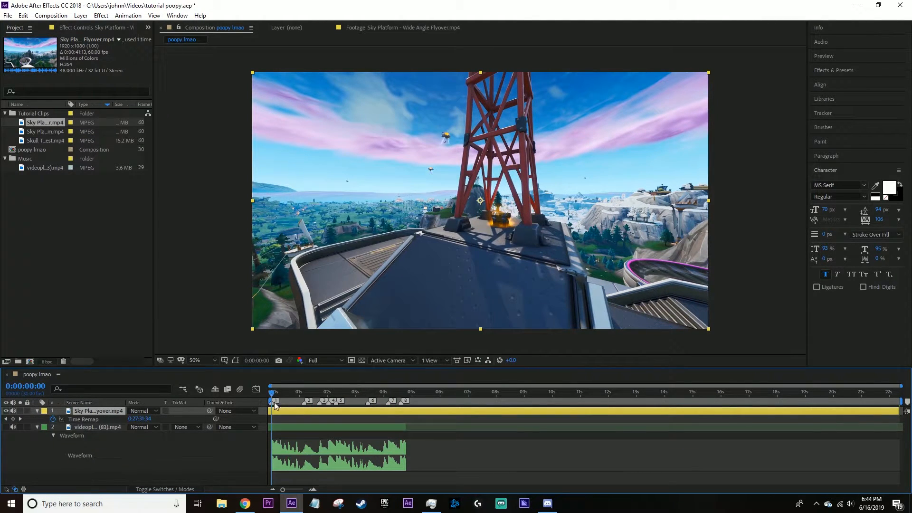
{"action": "right_click", "coordinate": [298, 410]}
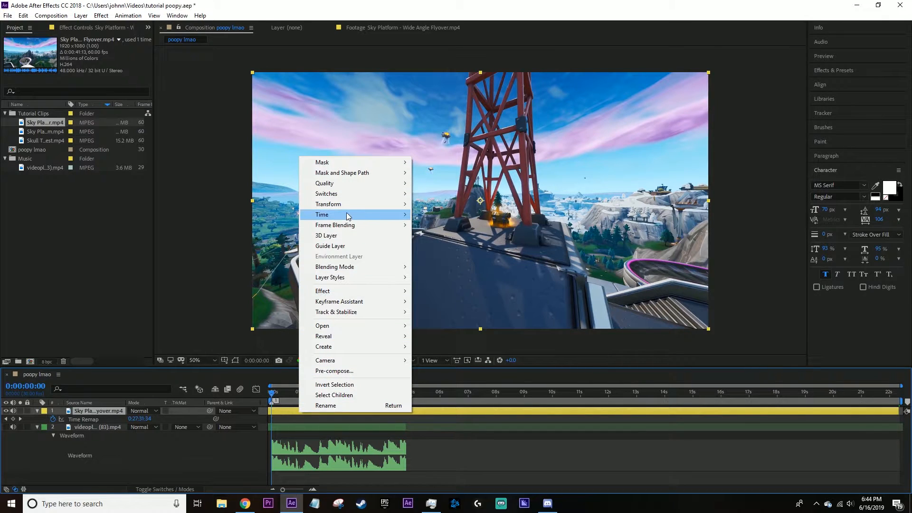
{"action": "left_click", "coordinate": [449, 409]}
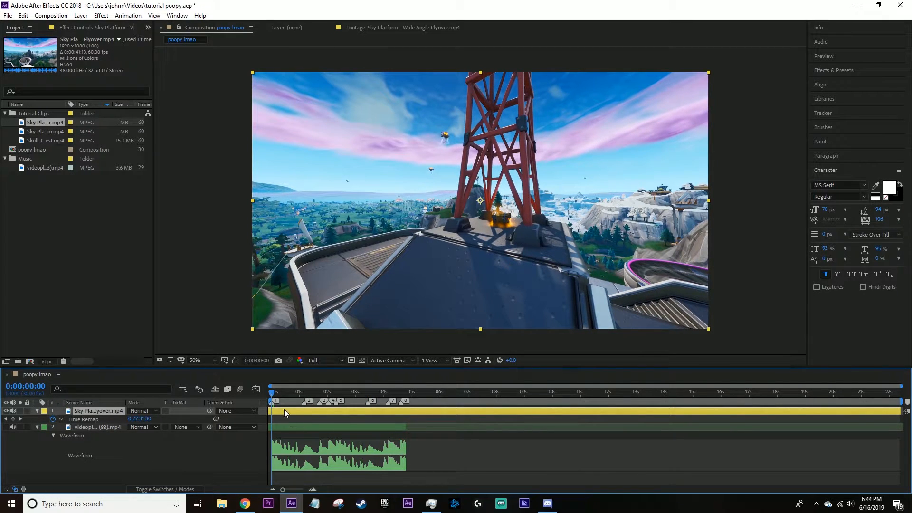
Slide the flyover clip about 11 seconds later and add Time Remap keyframes at 0:00:00:00 and 0:00:10:10.
{"action": "left_click_drag", "start_coordinate": [283, 409], "coordinate": [587, 397]}
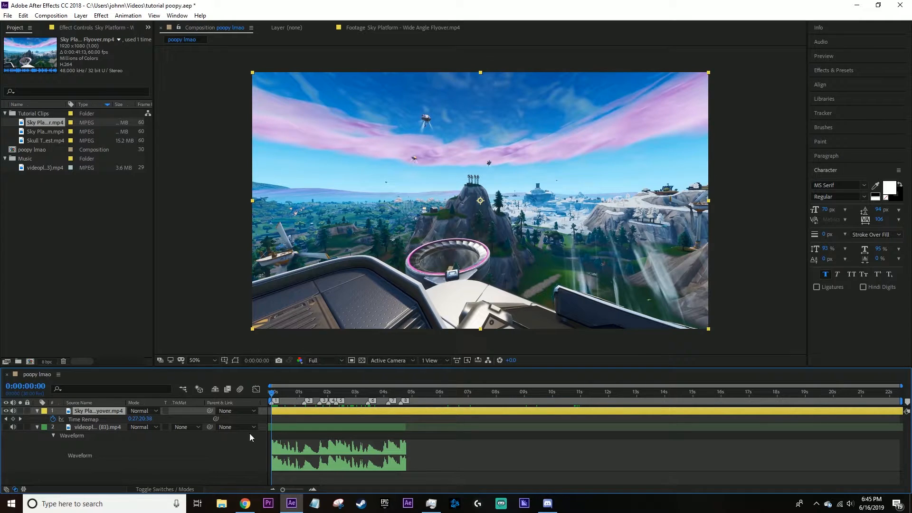
{"action": "left_click", "coordinate": [291, 394]}
{"action": "left_click_drag", "start_coordinate": [292, 395], "coordinate": [167, 418]}
{"action": "left_click", "coordinate": [14, 419]}
{"action": "left_click_drag", "start_coordinate": [274, 393], "coordinate": [562, 392]}
{"action": "left_click", "coordinate": [13, 419]}
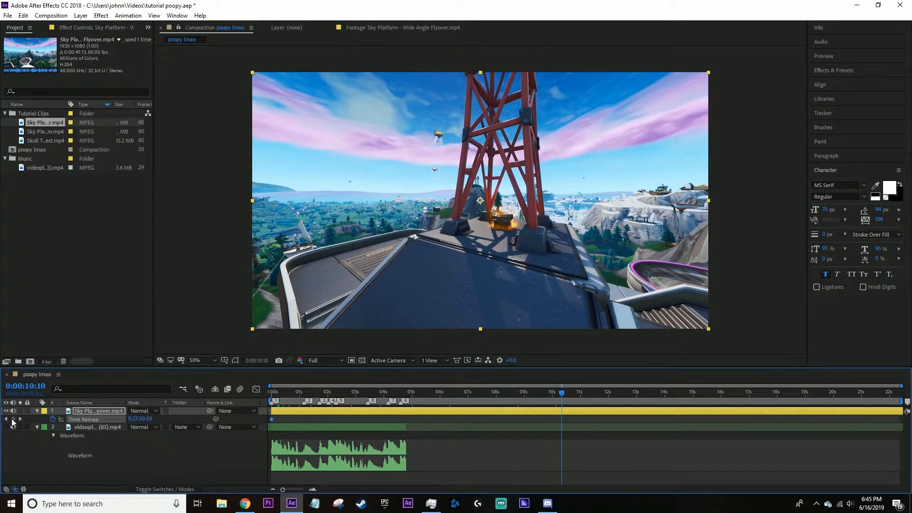
Try moving the flyover clip's second Time Remap keyframe later on the timeline.
{"action": "left_click_drag", "start_coordinate": [557, 398], "coordinate": [405, 420]}
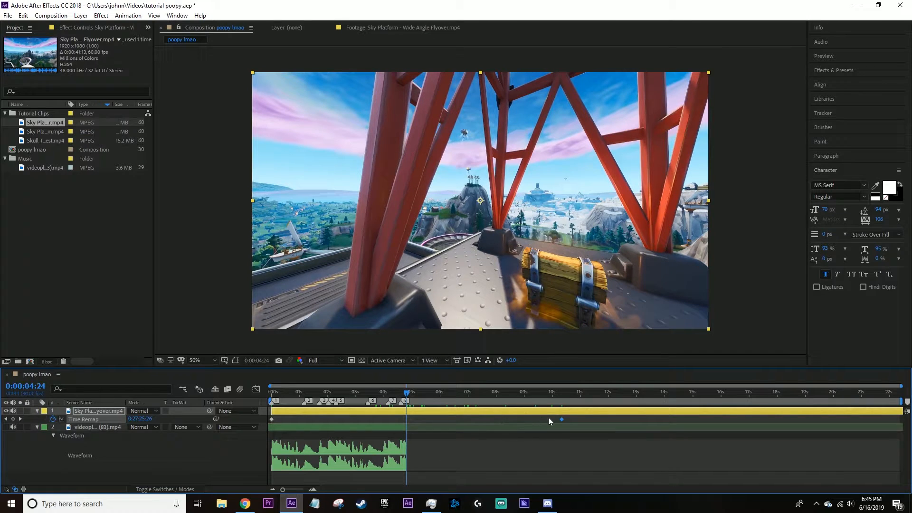
{"action": "left_click_drag", "start_coordinate": [563, 418], "coordinate": [640, 421]}
{"action": "key", "text": "ctrl+z"}
{"action": "left_click_drag", "start_coordinate": [276, 394], "coordinate": [564, 413]}
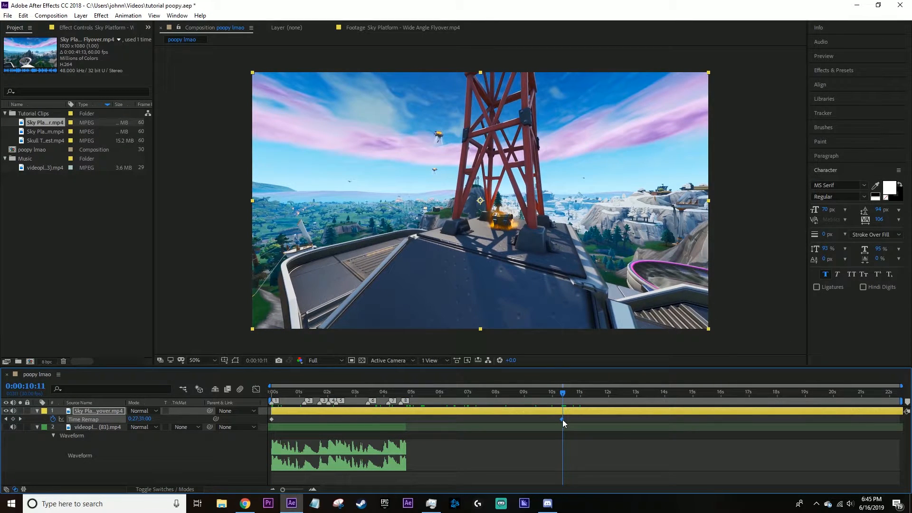
{"action": "mouse_move", "coordinate": [562, 420]}
{"action": "left_click_drag", "start_coordinate": [563, 420], "coordinate": [671, 420]}
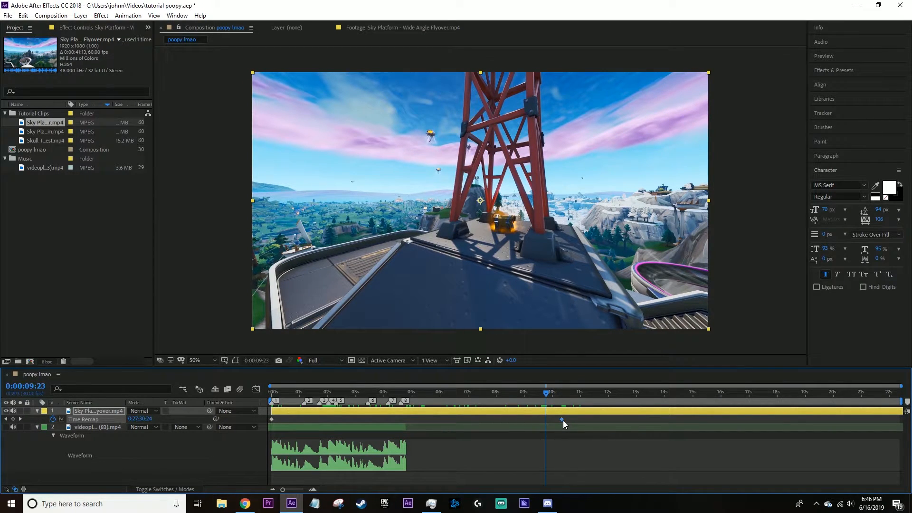
Try moving the second Time Remap keyframe later in the Graph Editor.
{"action": "left_click", "coordinate": [272, 419], "text": "shift"}
{"action": "left_click", "coordinate": [256, 390]}
{"action": "left_click_drag", "start_coordinate": [559, 440], "coordinate": [716, 443]}
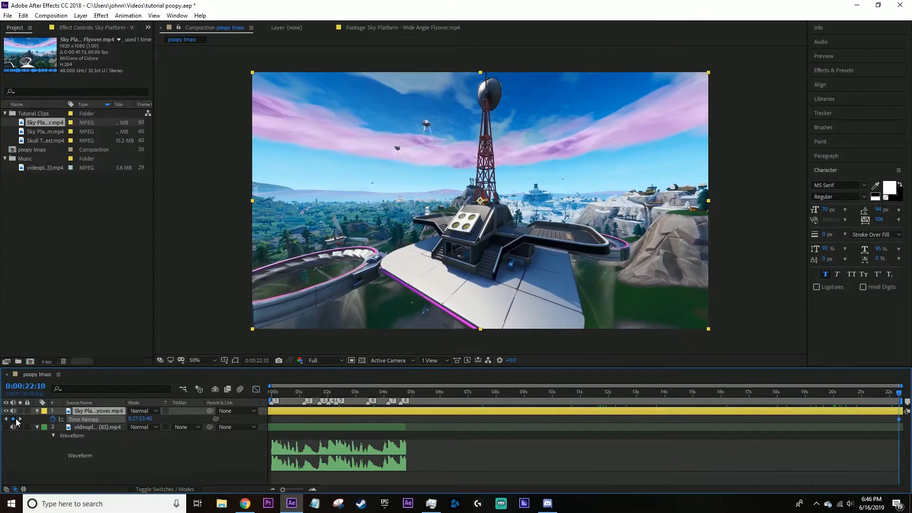
Reposition the time-remapped flyover clip so its first keyframe sits at 0:00:00:00.
{"action": "mouse_move", "coordinate": [270, 410]}
{"action": "left_mouse_down"}
{"action": "mouse_move", "coordinate": [614, 426]}
{"action": "mouse_move", "coordinate": [444, 440]}
{"action": "mouse_move", "coordinate": [797, 435]}
{"action": "left_mouse_up"}
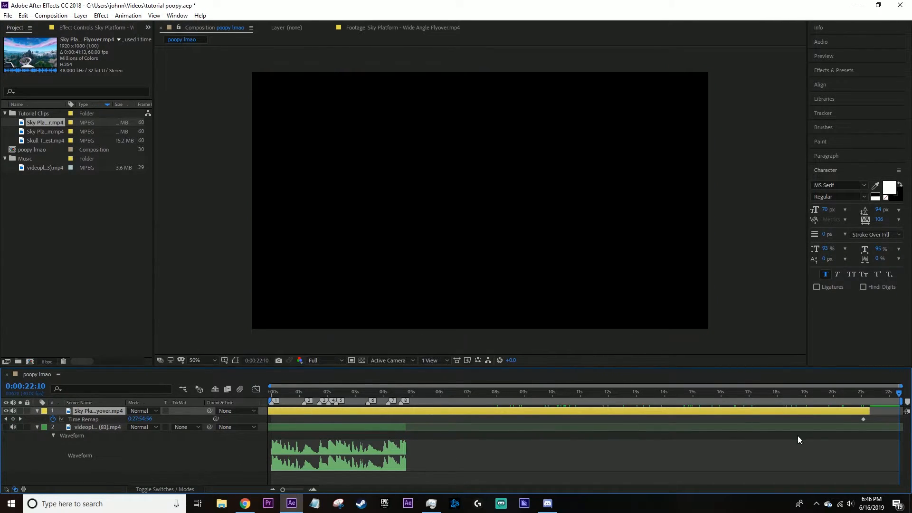
{"action": "left_click_drag", "start_coordinate": [860, 419], "coordinate": [657, 404]}
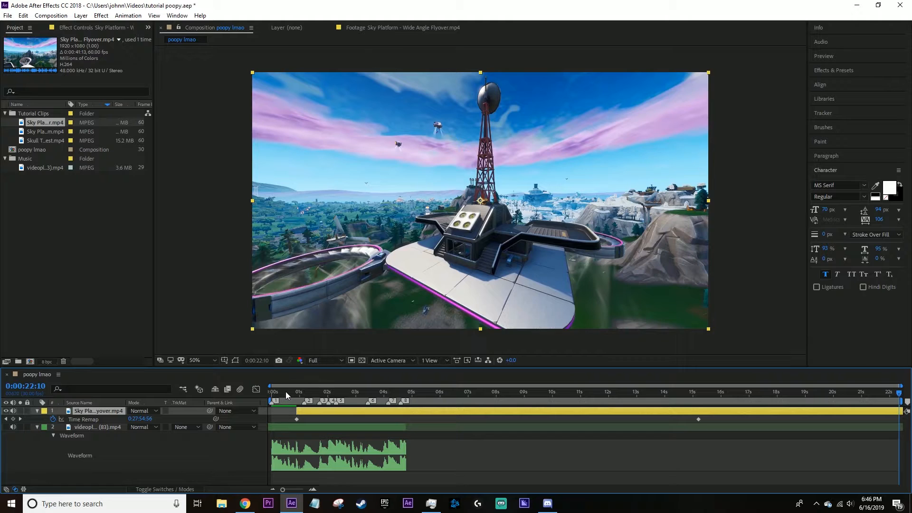
{"action": "left_click_drag", "start_coordinate": [286, 393], "coordinate": [271, 393]}
{"action": "left_click_drag", "start_coordinate": [330, 414], "coordinate": [300, 410]}
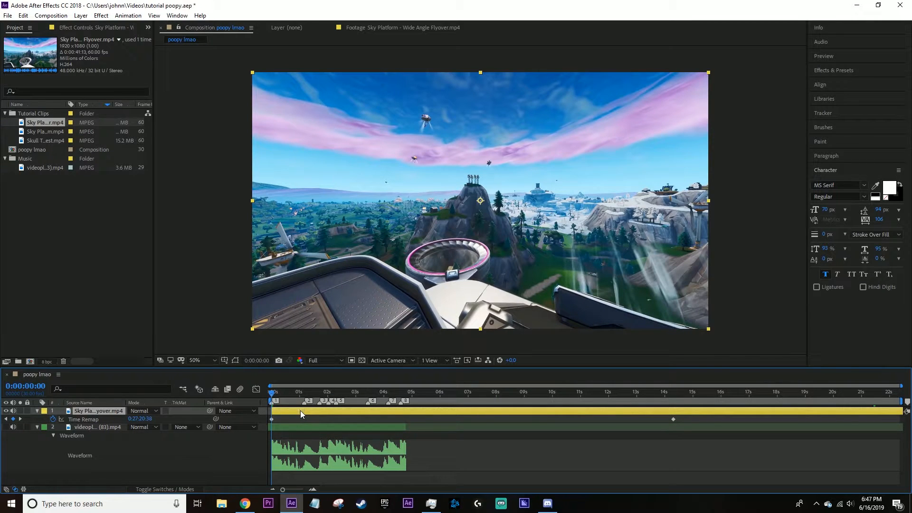
Move the flyover clip's second Time Remap keyframe earlier so that it sits on the second beat marker.
{"action": "key", "text": "space"}
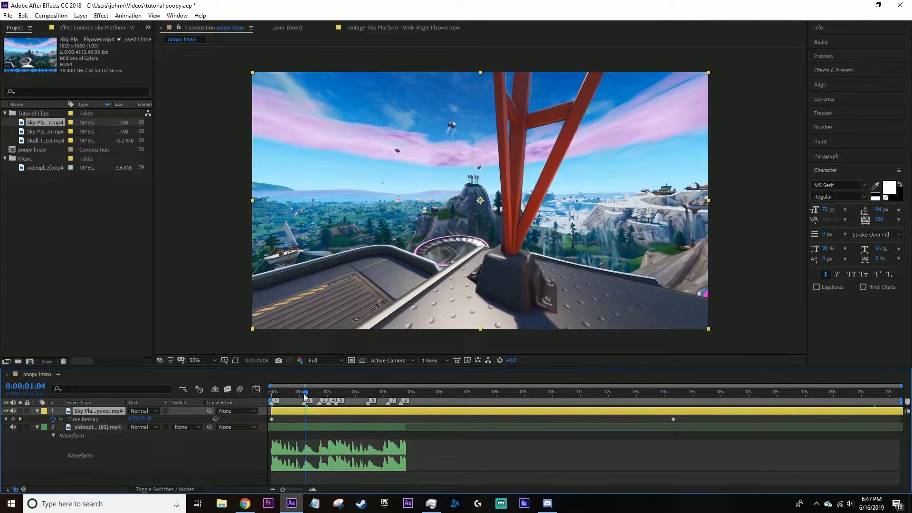
{"action": "left_click_drag", "start_coordinate": [677, 419], "coordinate": [304, 426]}
{"action": "scroll", "coordinate": [322, 422], "scroll_direction": "up", "scroll_amount": 9}
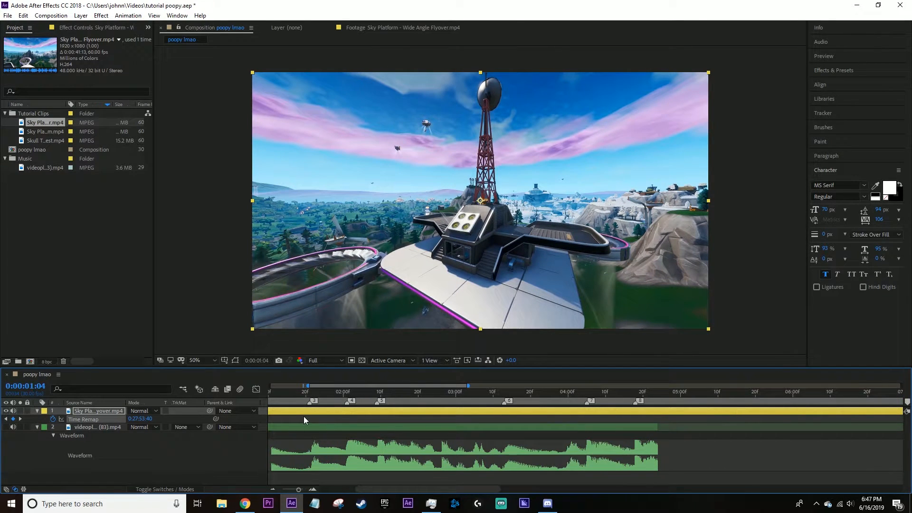
{"action": "key", "text": "Home"}
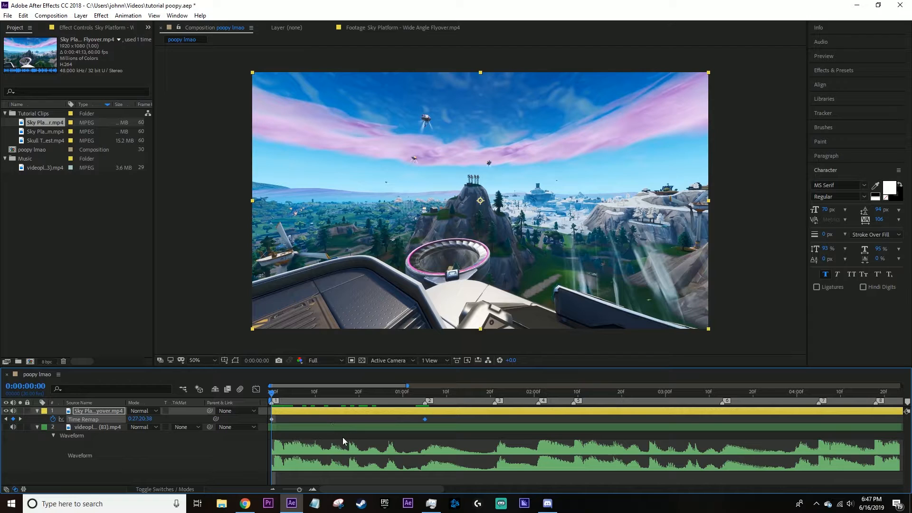
Split the flyover clip at the second beat marker, 0:00:01:05, and delete the part after it.
{"action": "left_click_drag", "start_coordinate": [303, 396], "coordinate": [425, 410]}
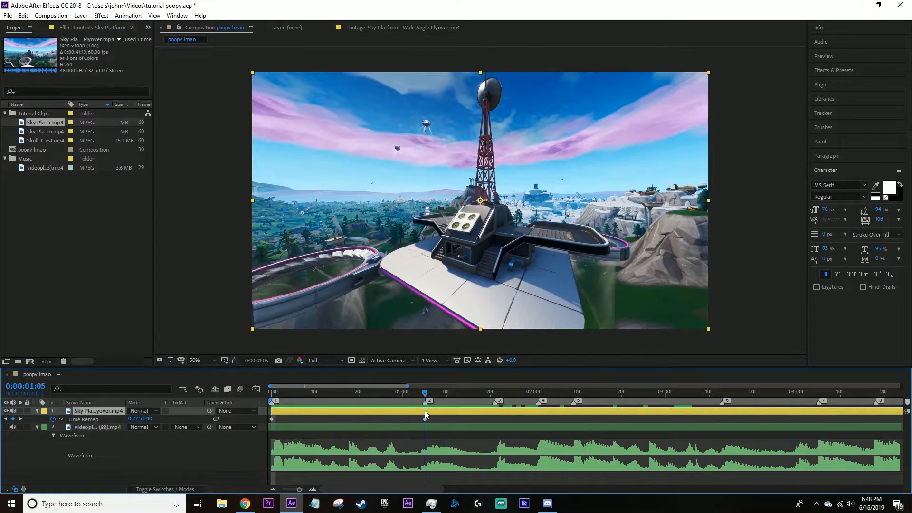
{"action": "key", "text": "ctrl+shift+d"}
{"action": "key", "text": "Delete"}
{"action": "key", "text": "Home"}
Examine the speed graph between the flyover clip's two Time Remap keyframes.
{"action": "left_click_drag", "start_coordinate": [440, 417], "coordinate": [250, 423]}
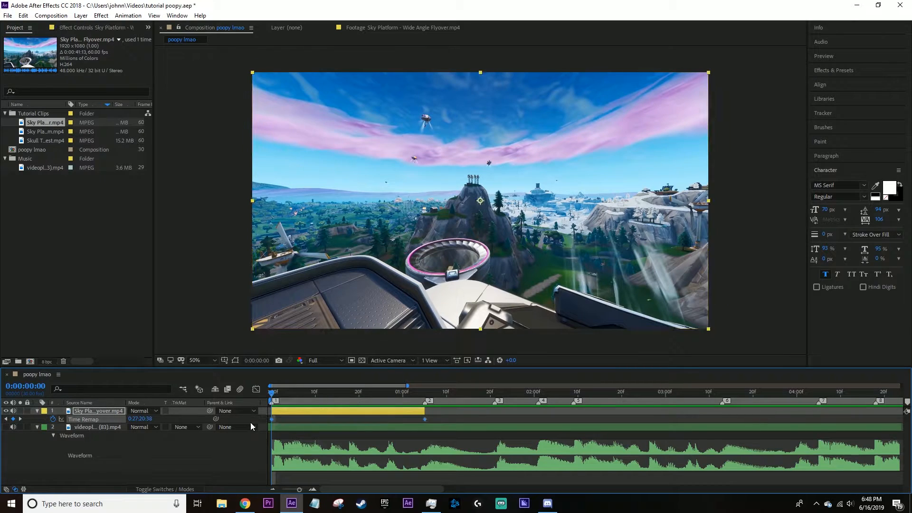
{"action": "right_click", "coordinate": [424, 418]}
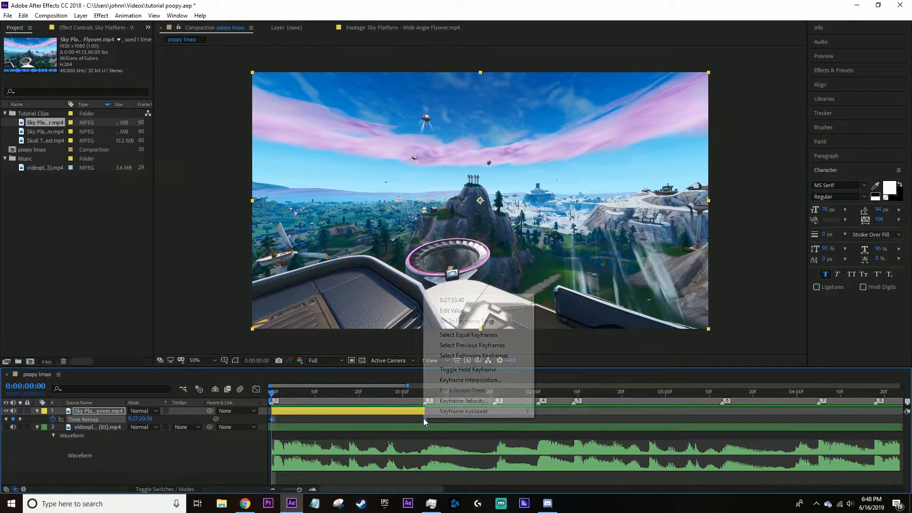
{"action": "left_click", "coordinate": [384, 425]}
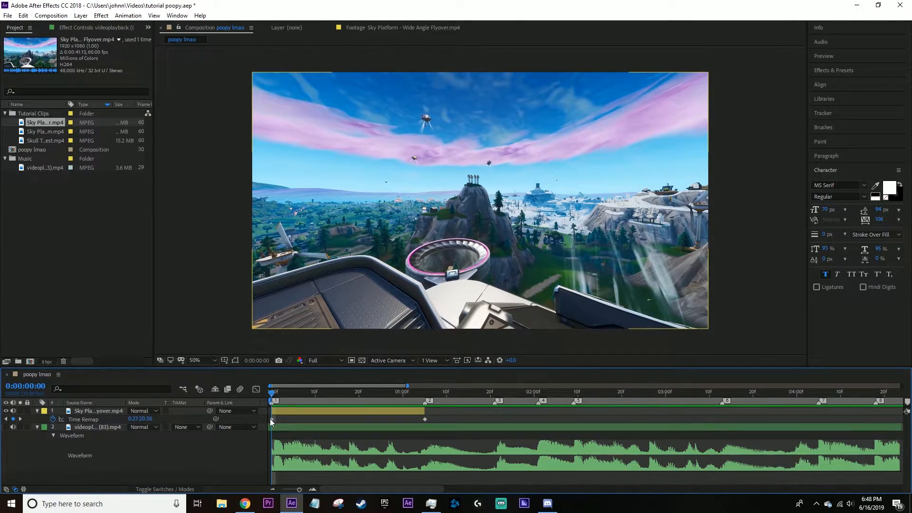
{"action": "left_click", "coordinate": [398, 419]}
{"action": "left_click", "coordinate": [301, 418]}
{"action": "left_click", "coordinate": [257, 391]}
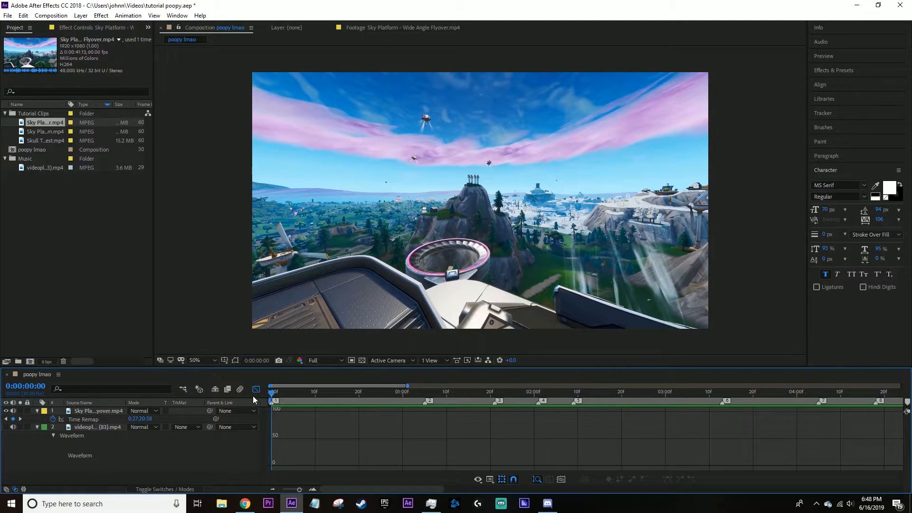
{"action": "left_click", "coordinate": [256, 390]}
{"action": "left_click", "coordinate": [271, 419]}
{"action": "left_click", "coordinate": [257, 391]}
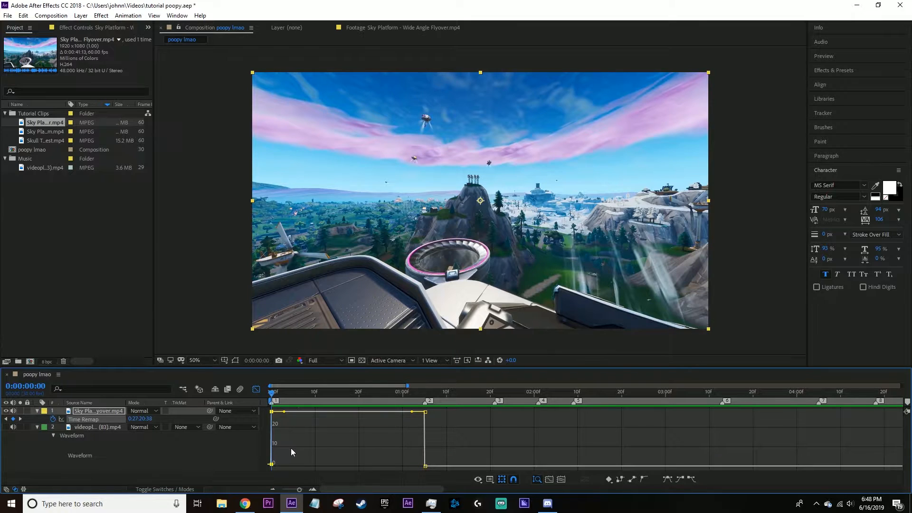
{"action": "left_click", "coordinate": [289, 429]}
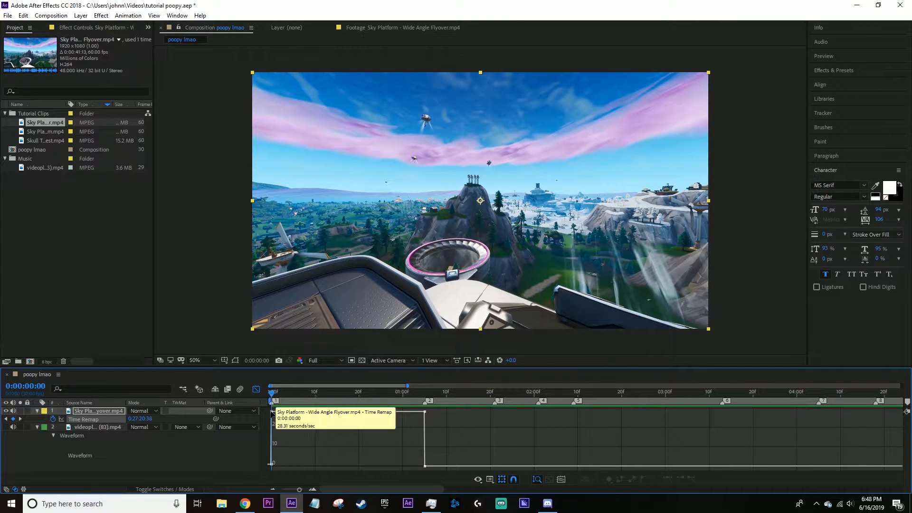
{"action": "mouse_move", "coordinate": [424, 412]}
{"action": "left_click", "coordinate": [256, 390]}
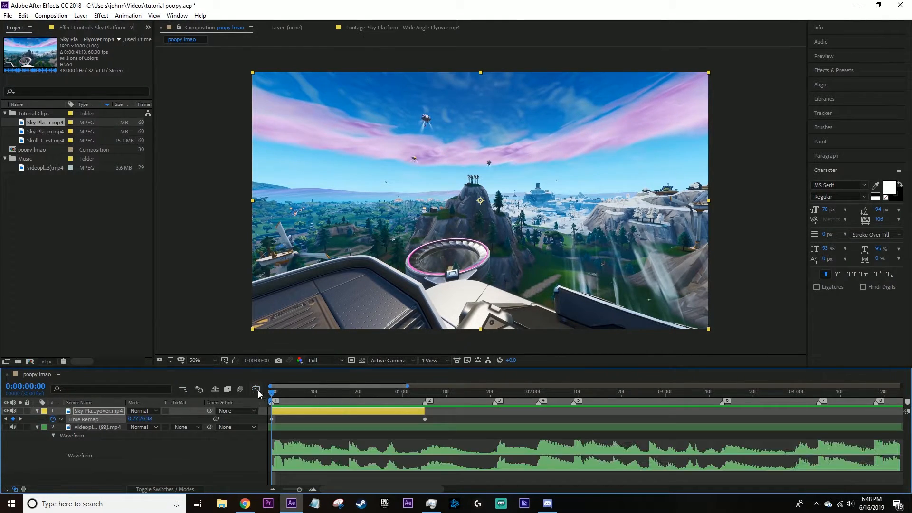
Preview the shortened flyover clip with its linear Time Remap keyframes.
{"action": "left_click", "coordinate": [292, 419]}
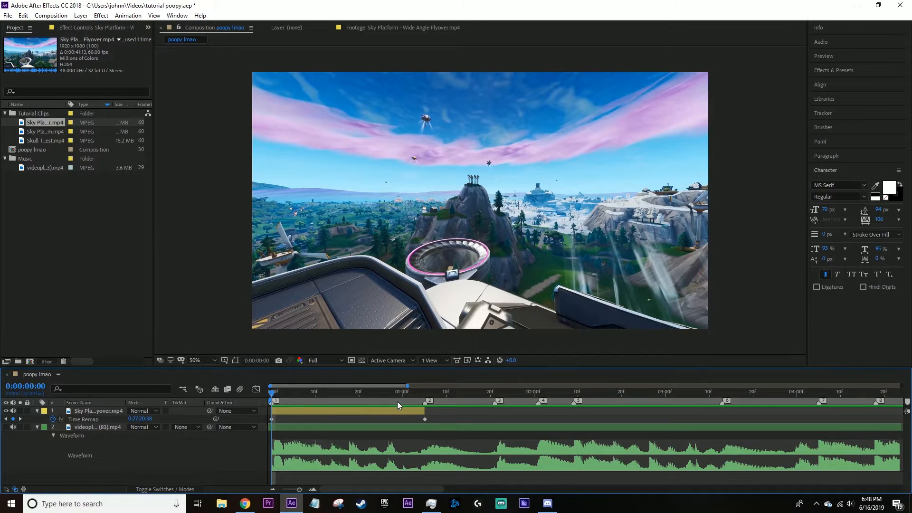
{"action": "left_click", "coordinate": [425, 420]}
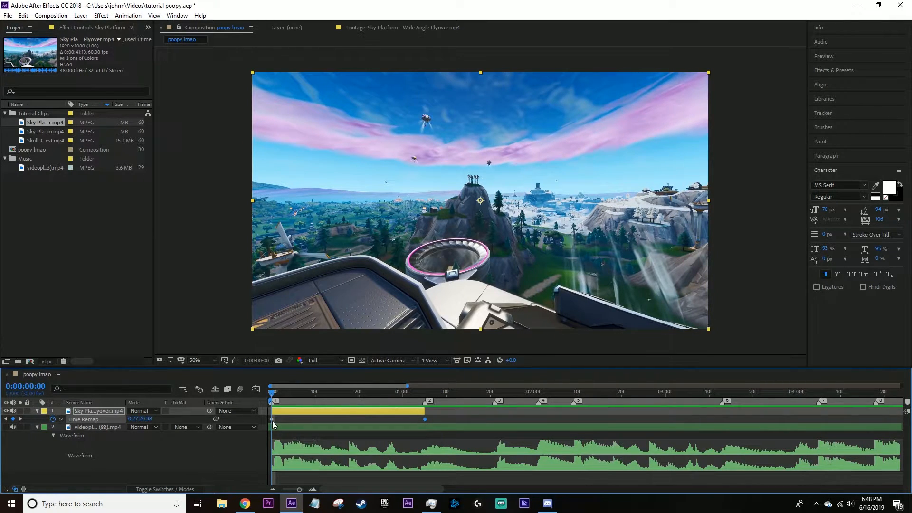
{"action": "left_click", "coordinate": [304, 417]}
{"action": "key", "text": "space"}
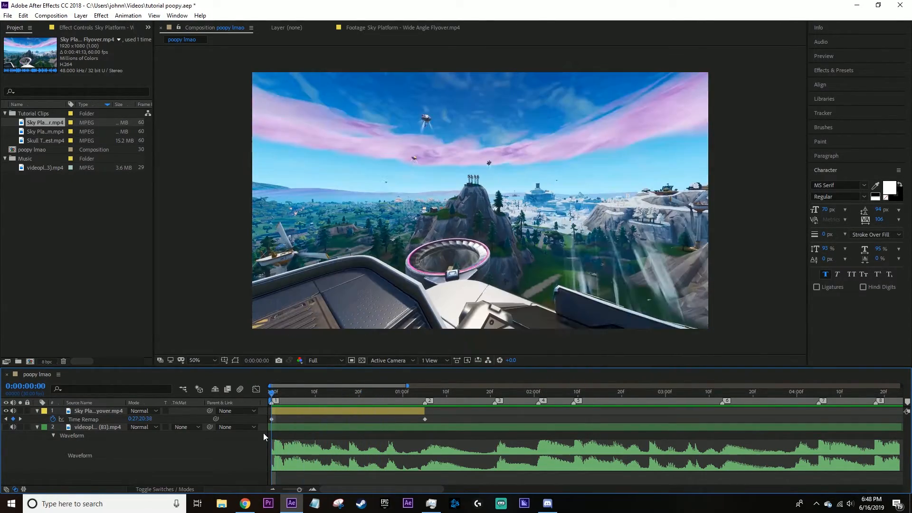
{"action": "key", "text": "space"}
Apply Easy Ease to both Time Remap keyframes and display them as a value graph in the Graph Editor.
{"action": "left_click_drag", "start_coordinate": [459, 417], "coordinate": [259, 425]}
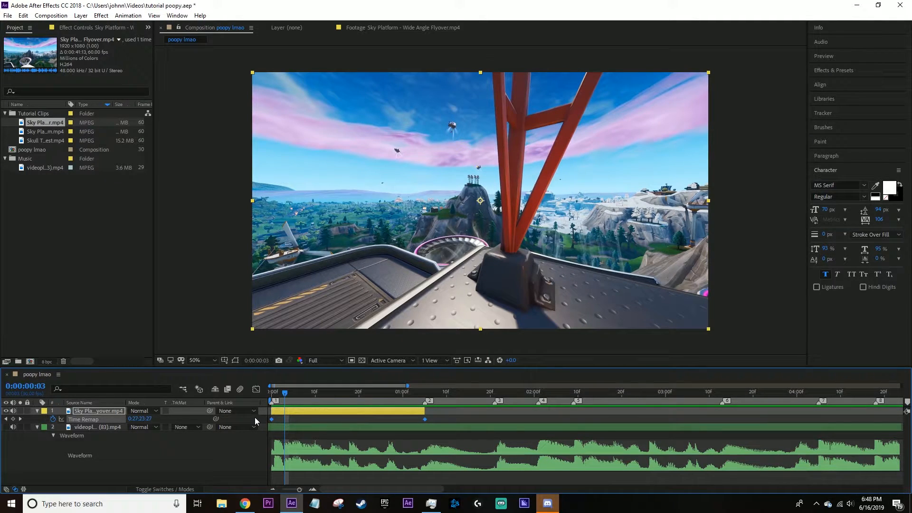
{"action": "key", "text": "F9"}
{"action": "left_click", "coordinate": [256, 389]}
{"action": "right_click", "coordinate": [342, 448]}
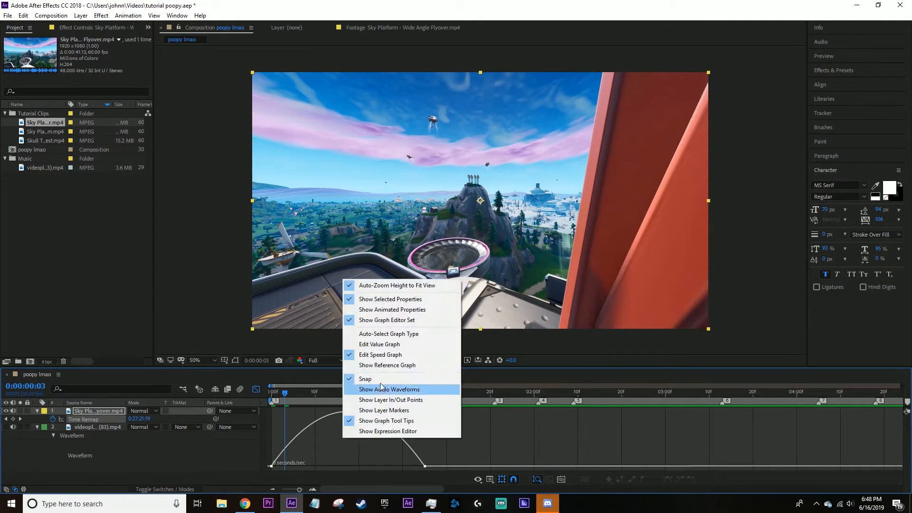
{"action": "left_click", "coordinate": [379, 344]}
{"action": "key", "text": "Home"}
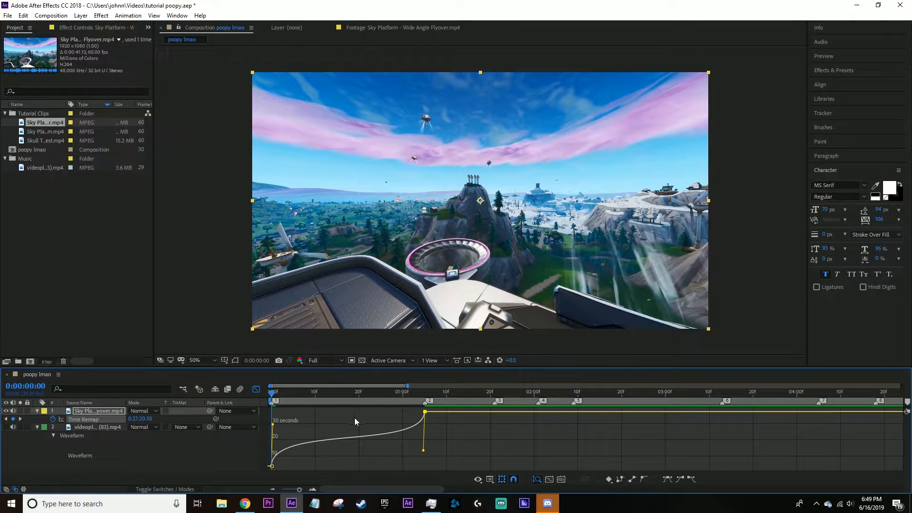
Adjust the handles of both Time Remap keyframes so the value graph rises steeply at each end.
{"action": "left_click_drag", "start_coordinate": [300, 395], "coordinate": [276, 421]}
{"action": "mouse_move", "coordinate": [423, 458]}
{"action": "left_mouse_down"}
{"action": "mouse_move", "coordinate": [415, 456]}
{"action": "mouse_move", "coordinate": [440, 450]}
{"action": "mouse_move", "coordinate": [443, 460]}
{"action": "mouse_move", "coordinate": [414, 465]}
{"action": "mouse_move", "coordinate": [410, 458]}
{"action": "left_mouse_up"}
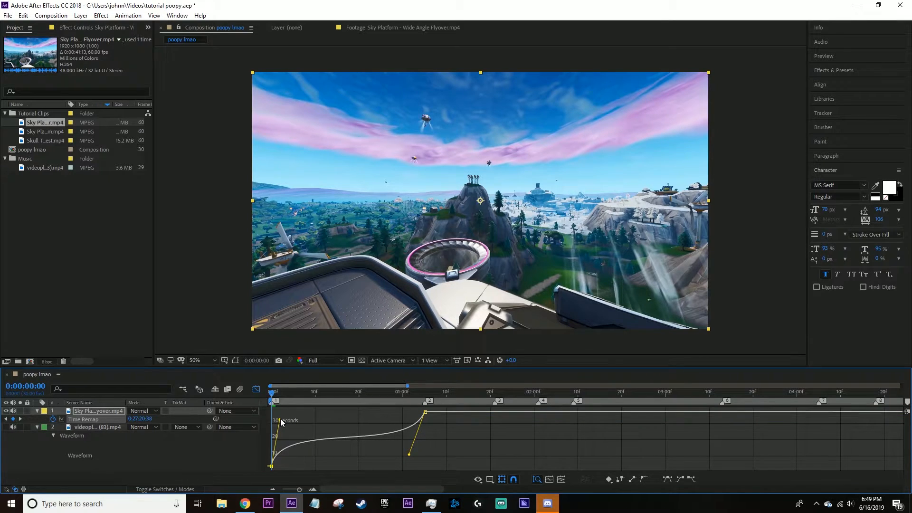
{"action": "left_click_drag", "start_coordinate": [276, 421], "coordinate": [273, 465]}
{"action": "left_click", "coordinate": [272, 466]}
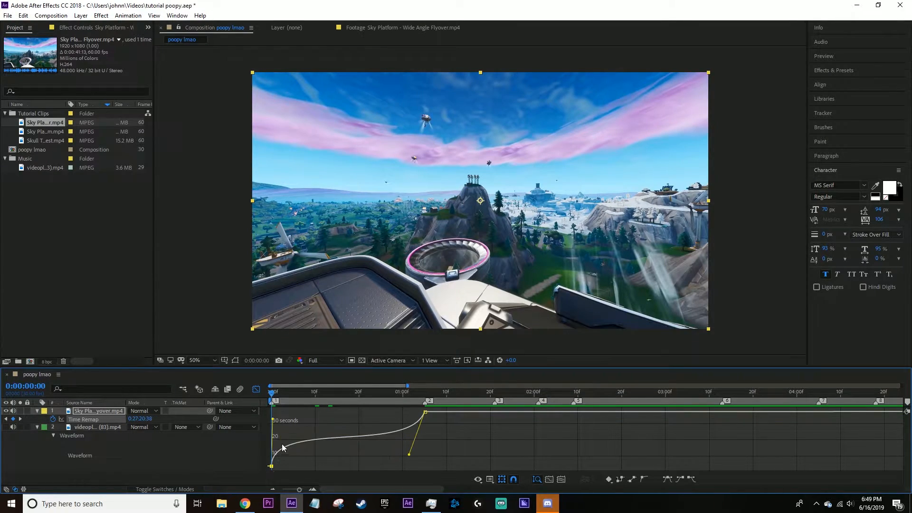
Refine the Time Remap curve into a fast start, slow middle and fast finish, and leave the Graph Editor.
{"action": "left_click_drag", "start_coordinate": [272, 418], "coordinate": [268, 412]}
{"action": "left_click_drag", "start_coordinate": [409, 455], "coordinate": [504, 451]}
{"action": "left_click_drag", "start_coordinate": [364, 398], "coordinate": [281, 410]}
{"action": "left_click_drag", "start_coordinate": [423, 466], "coordinate": [437, 451]}
{"action": "left_click", "coordinate": [281, 409]}
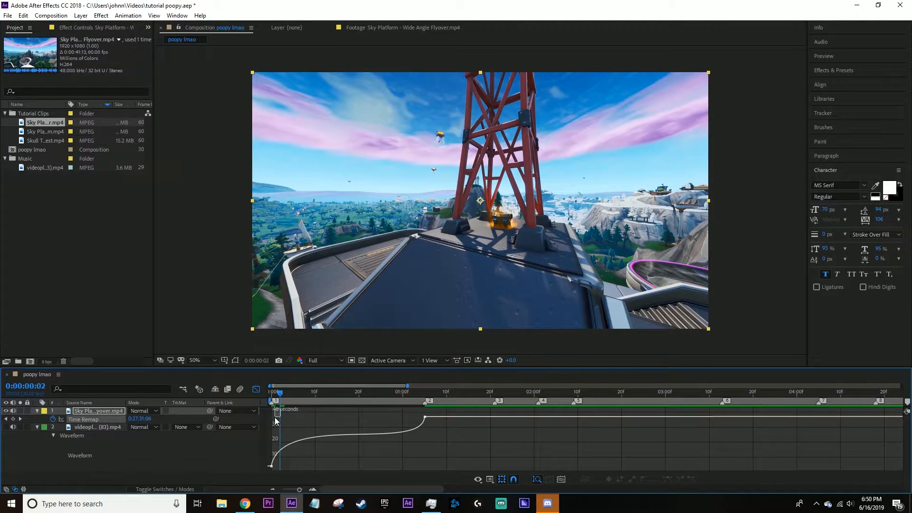
{"action": "left_click", "coordinate": [272, 466]}
{"action": "left_click_drag", "start_coordinate": [282, 411], "coordinate": [235, 401]}
{"action": "left_click", "coordinate": [256, 389]}
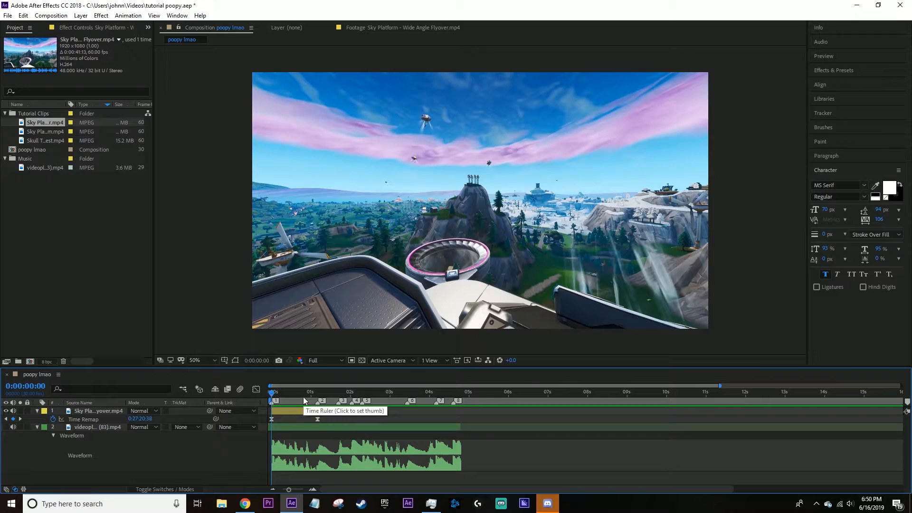
Preview the retimed flyover clip and add Time Remap keyframes at 0:00:00:29 and 0:00:00:04.
{"action": "scroll", "coordinate": [317, 429], "scroll_direction": "up", "scroll_amount": 4, "text": "alt"}
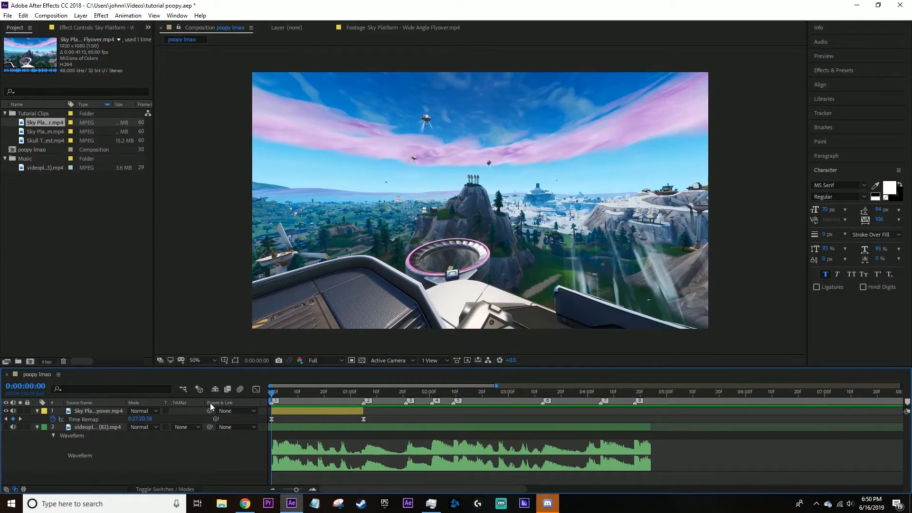
{"action": "key", "text": "space"}
{"action": "left_click_drag", "start_coordinate": [304, 393], "coordinate": [352, 400]}
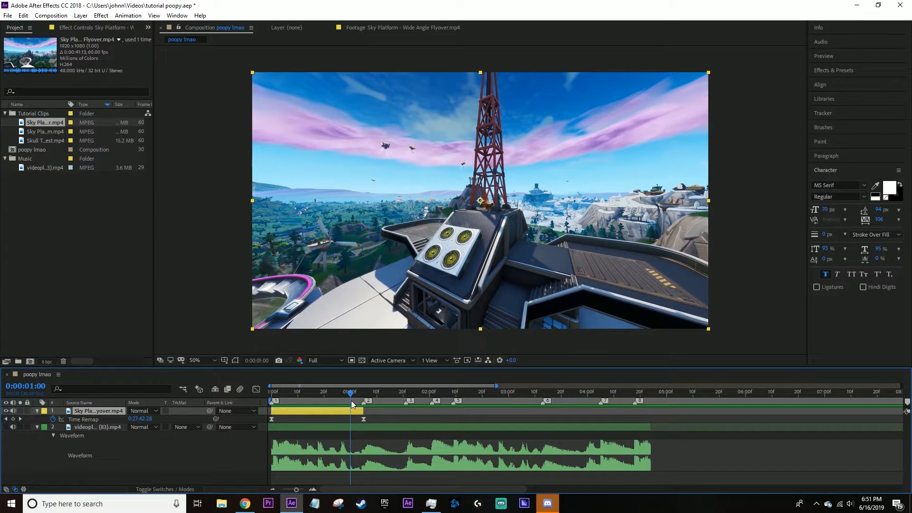
{"action": "left_click_drag", "start_coordinate": [352, 404], "coordinate": [349, 404]}
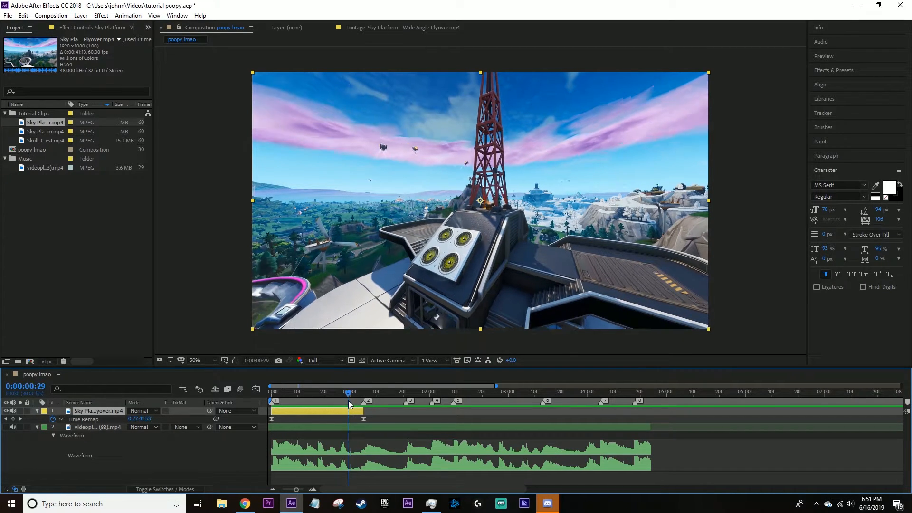
{"action": "left_click", "coordinate": [13, 419]}
{"action": "left_click_drag", "start_coordinate": [347, 399], "coordinate": [280, 408]}
{"action": "left_click", "coordinate": [13, 419]}
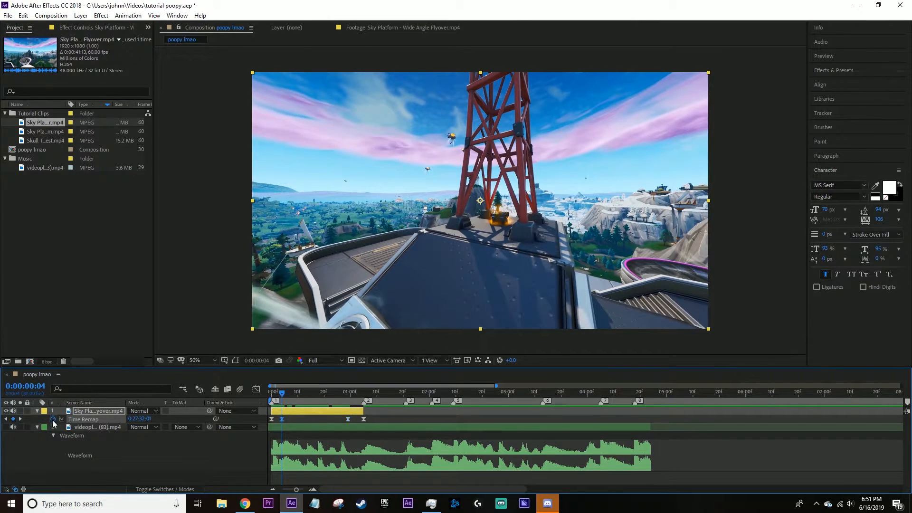
Move the two added Time Remap keyframes to the clip's start and end, replacing the outer ones, and preview the clip.
{"action": "key", "text": "equal"}
{"action": "key", "text": "equal"}
{"action": "left_click_drag", "start_coordinate": [289, 419], "coordinate": [457, 420]}
{"action": "key", "text": "Home"}
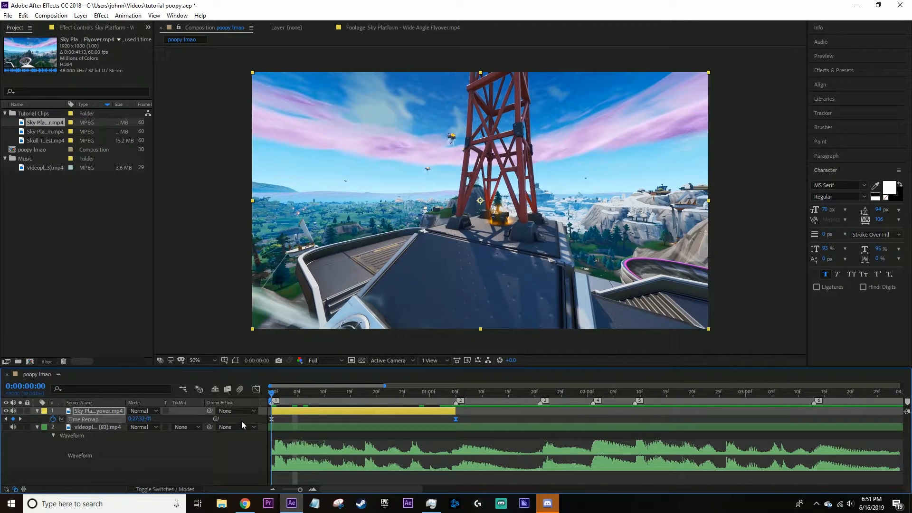
{"action": "key", "text": "space"}
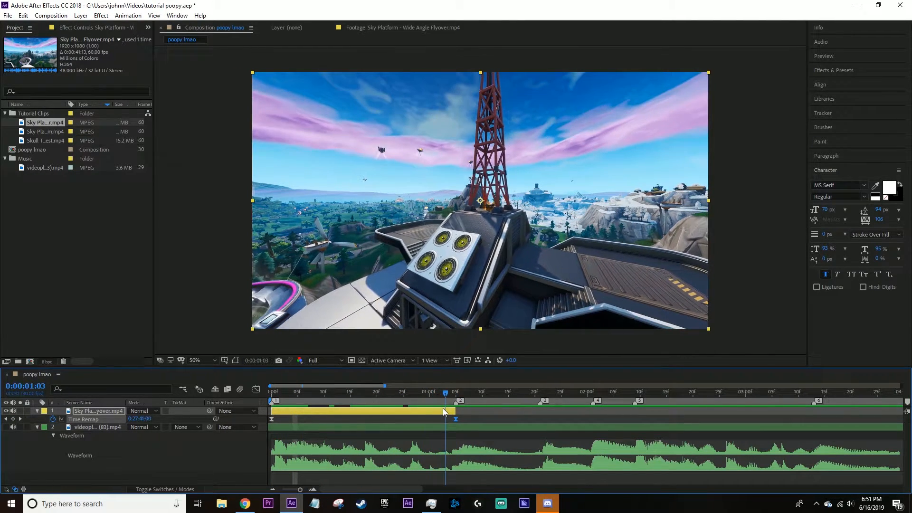
{"action": "key", "text": "space"}
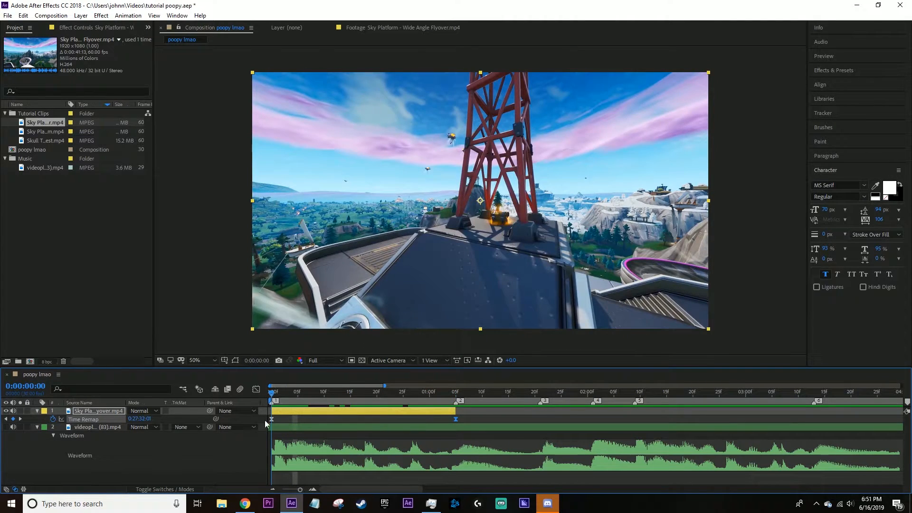
{"action": "key", "text": "Home"}
Reapply Easy Ease to the flyover clip's two Time Remap keyframes and show their value graph.
{"action": "key", "text": "shift+F3"}
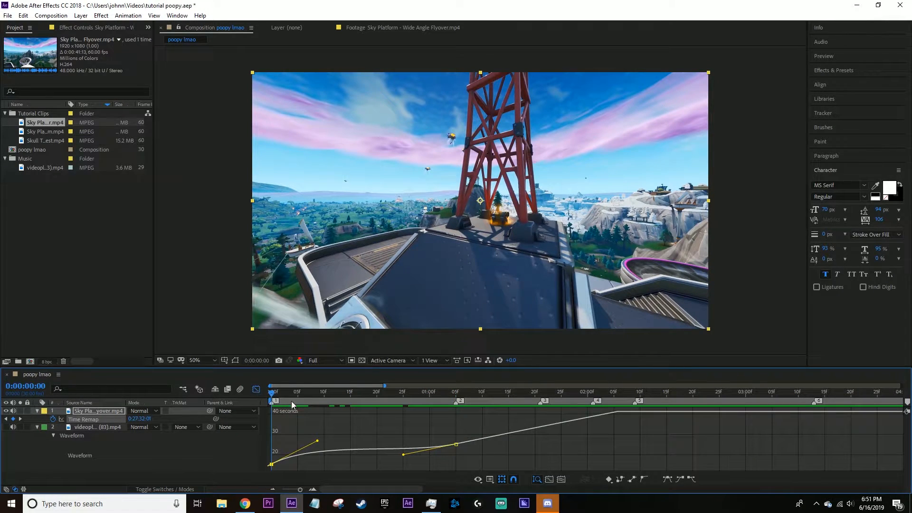
{"action": "right_click", "coordinate": [334, 434]}
{"action": "left_click", "coordinate": [256, 389]}
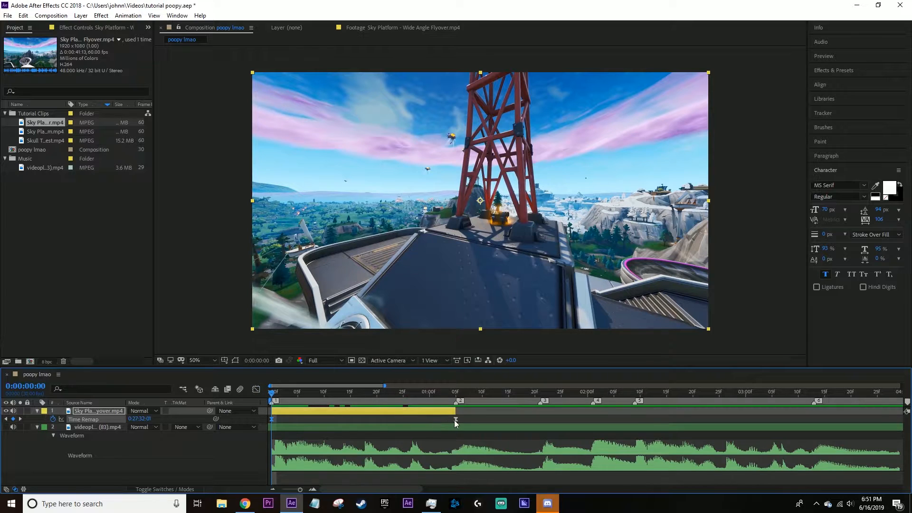
{"action": "left_click_drag", "start_coordinate": [311, 423], "coordinate": [260, 422]}
{"action": "left_click", "coordinate": [256, 389]}
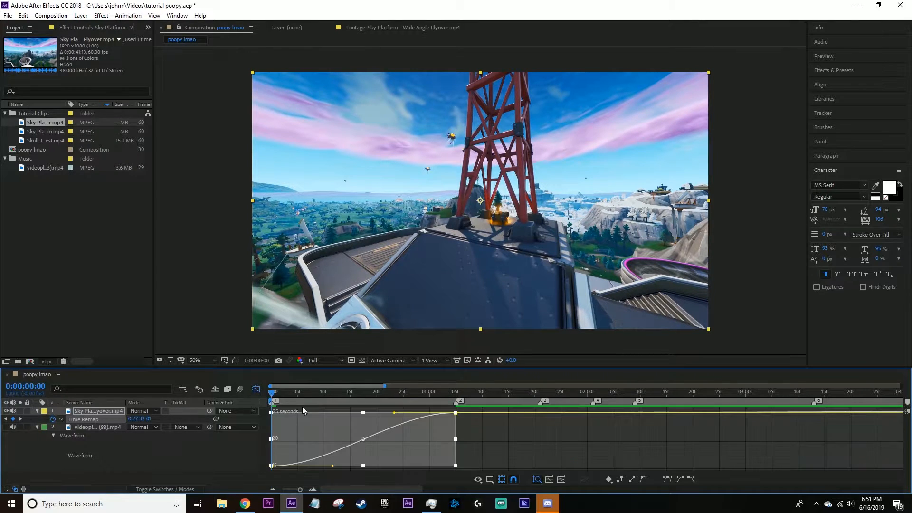
Pull both eased keyframes' handles steeply toward their keyframes so the value graph flattens in the middle, and close the Graph Editor.
{"action": "left_click", "coordinate": [493, 437]}
{"action": "left_click", "coordinate": [272, 466]}
{"action": "left_click_drag", "start_coordinate": [332, 466], "coordinate": [281, 429]}
{"action": "left_click_drag", "start_coordinate": [394, 413], "coordinate": [450, 446]}
{"action": "left_click", "coordinate": [450, 446]}
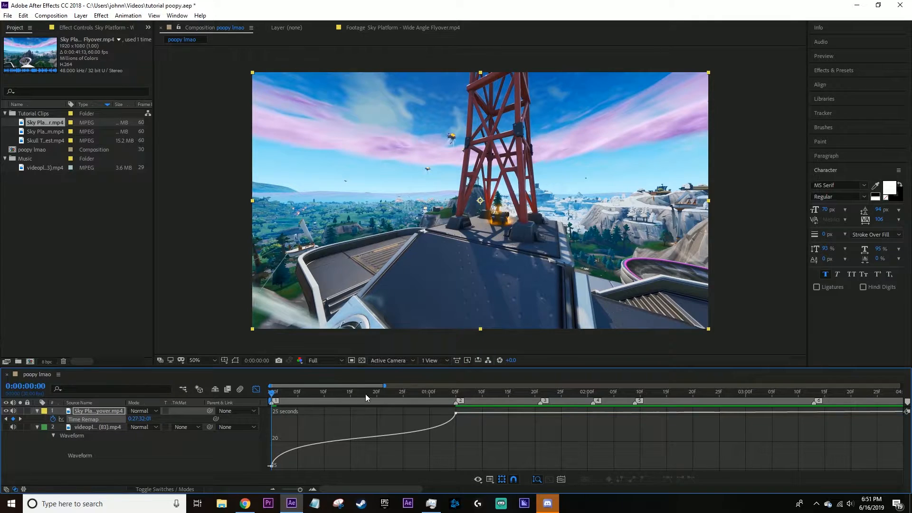
{"action": "left_click", "coordinate": [256, 389]}
Preview the speed-ramped flyover clip with the music and return the playhead to 0:00:00:00.
{"action": "key", "text": "space"}
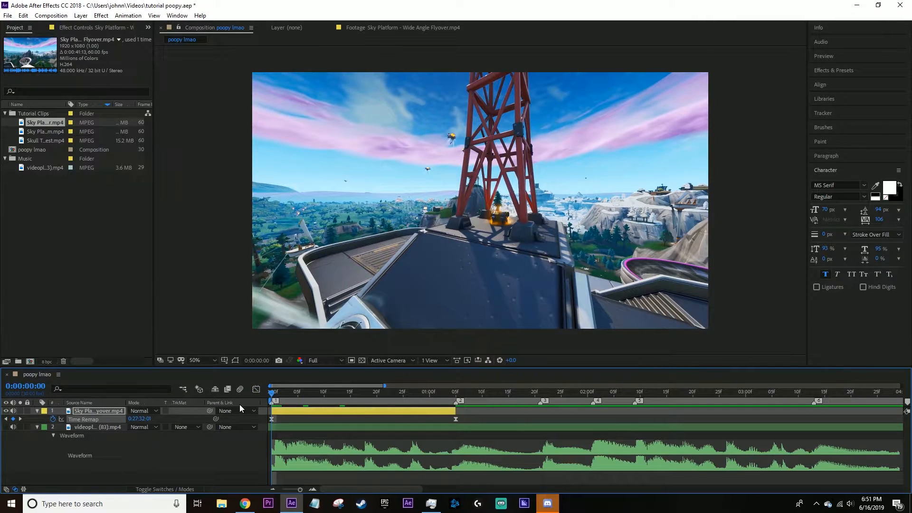
{"action": "key", "text": "space"}
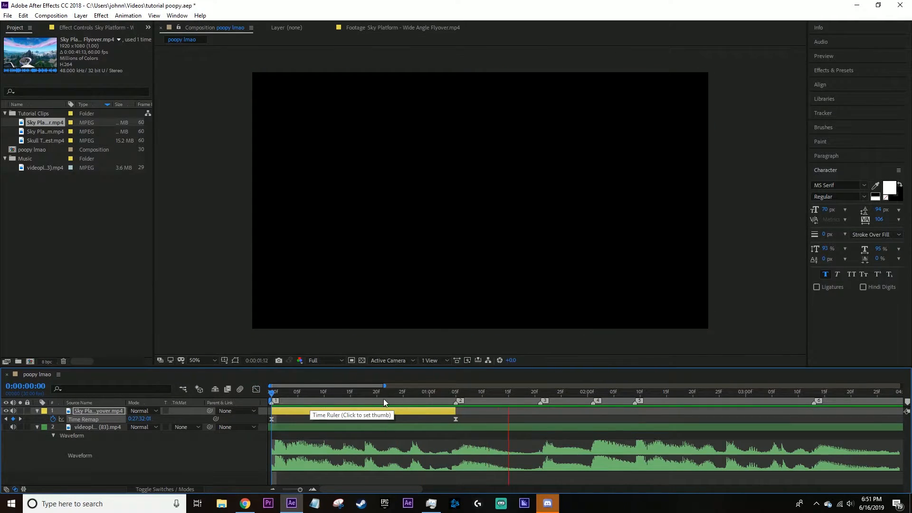
{"action": "left_click_drag", "start_coordinate": [294, 398], "coordinate": [269, 409]}
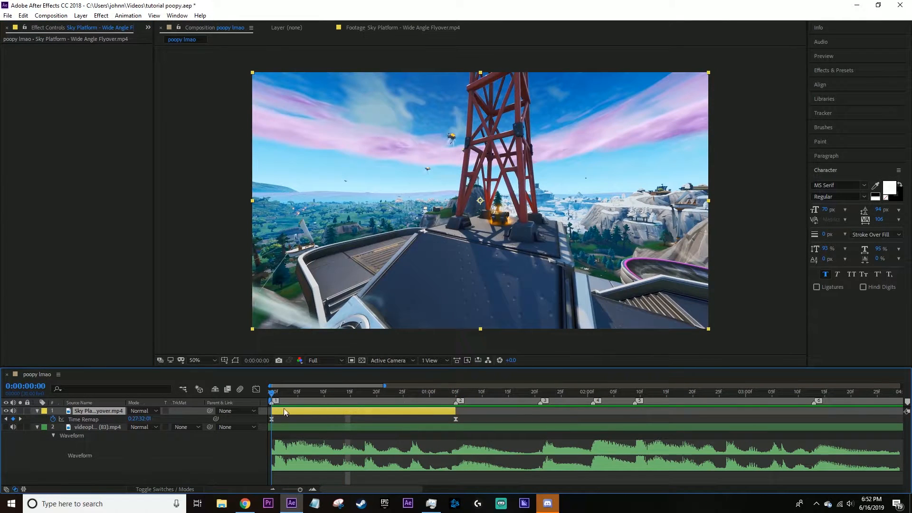
Scrub through the first 15 frames of the flyover clip and return the playhead to 0:00:00:00.
{"action": "left_click", "coordinate": [101, 16]}
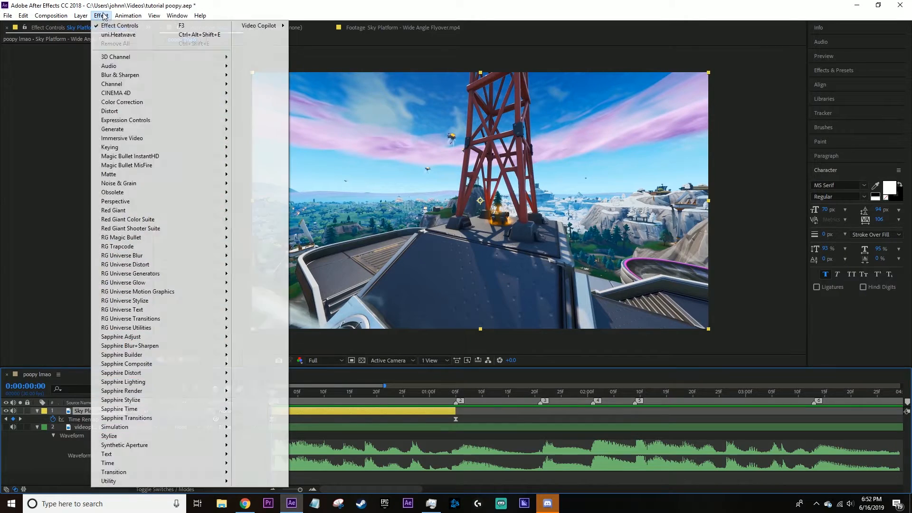
{"action": "mouse_move", "coordinate": [209, 237]}
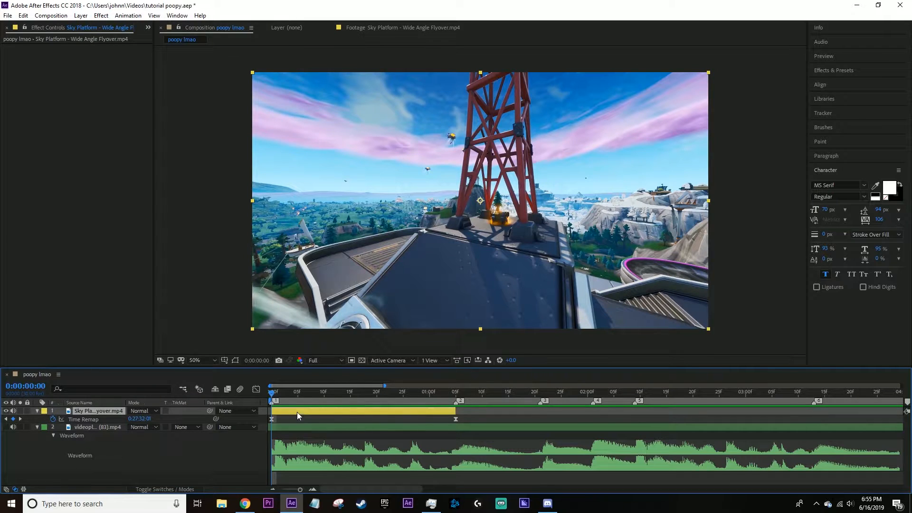
{"action": "mouse_move", "coordinate": [289, 401]}
{"action": "left_mouse_down"}
{"action": "mouse_move", "coordinate": [358, 400]}
{"action": "mouse_move", "coordinate": [255, 406]}
{"action": "mouse_move", "coordinate": [301, 400]}
{"action": "left_mouse_up"}
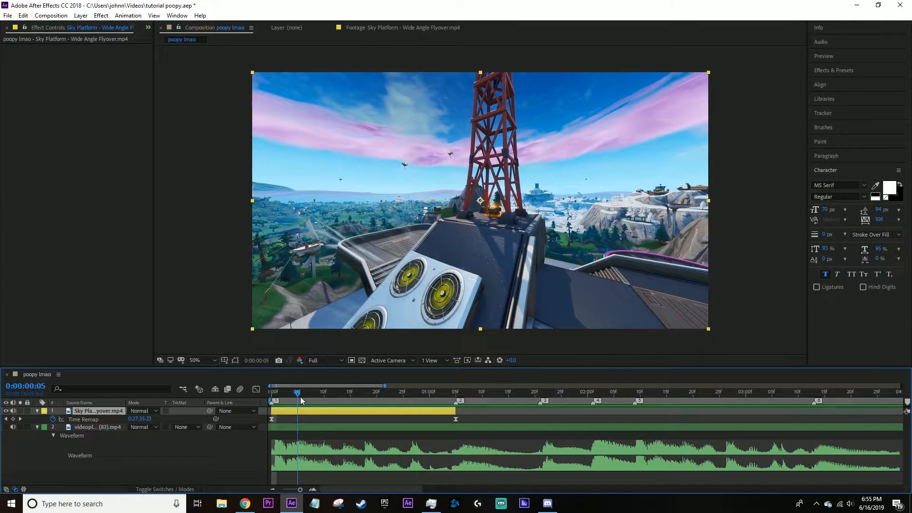
{"action": "left_click", "coordinate": [301, 416]}
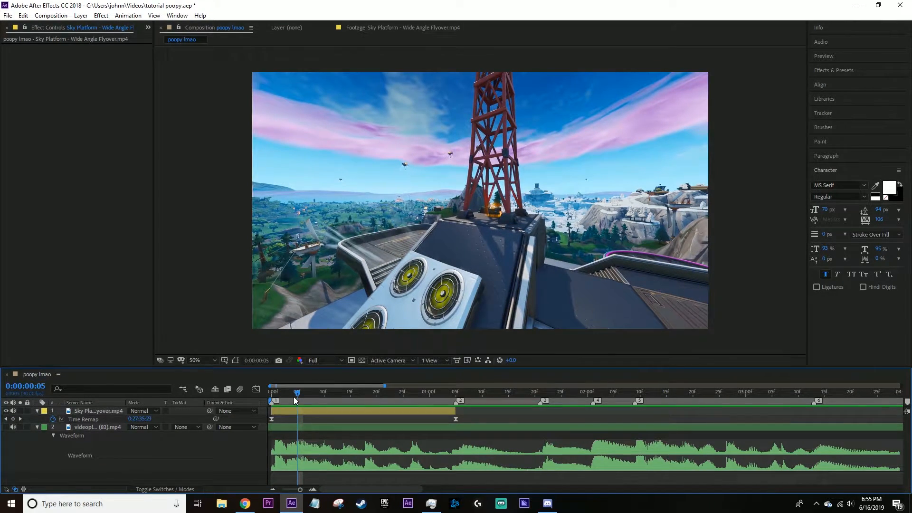
{"action": "left_click", "coordinate": [307, 412]}
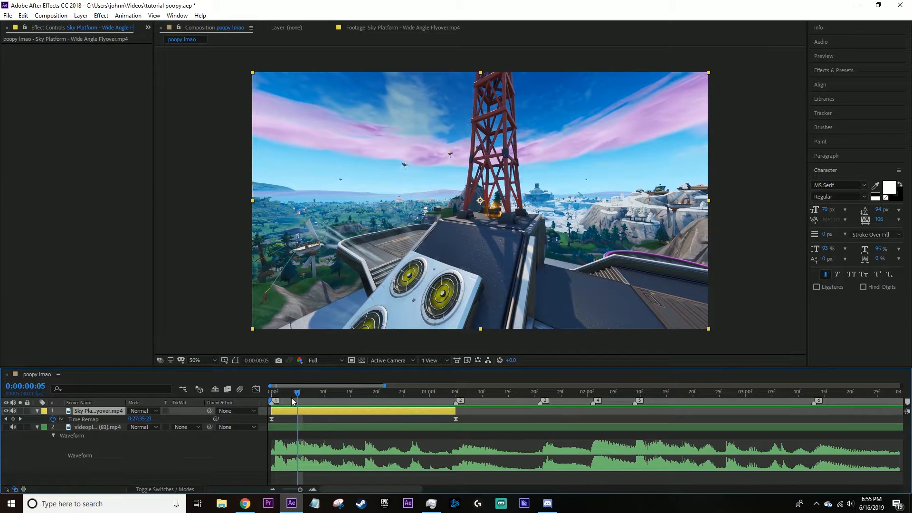
{"action": "left_click_drag", "start_coordinate": [292, 398], "coordinate": [324, 402]}
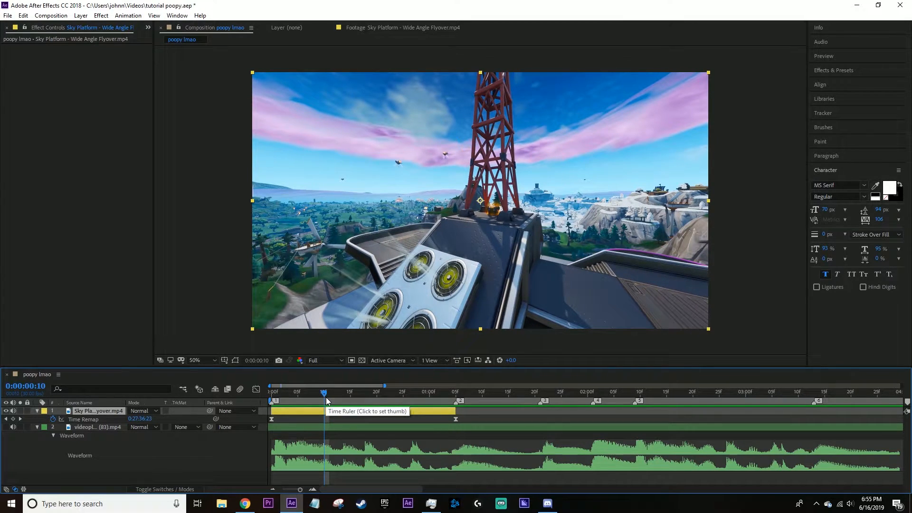
{"action": "key", "text": "Home"}
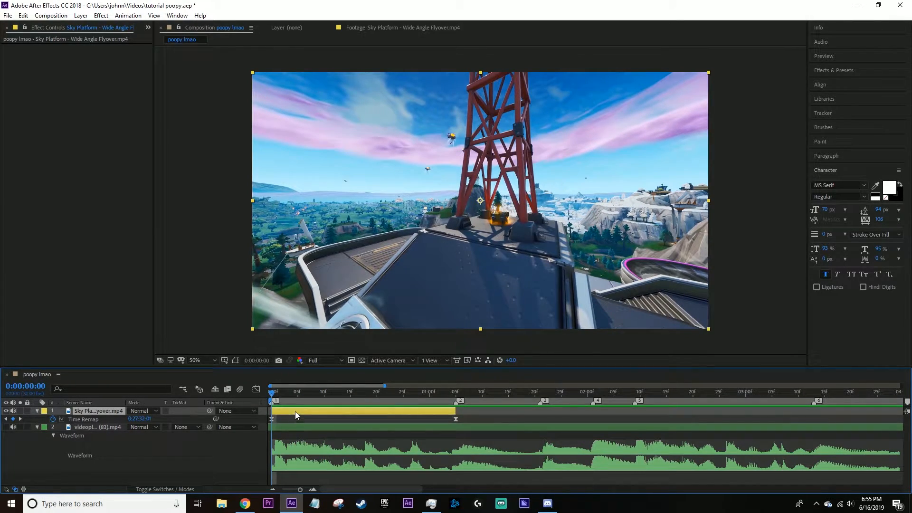
{"action": "left_click", "coordinate": [101, 16]}
{"action": "left_click", "coordinate": [314, 415]}
{"action": "left_click_drag", "start_coordinate": [294, 396], "coordinate": [352, 417]}
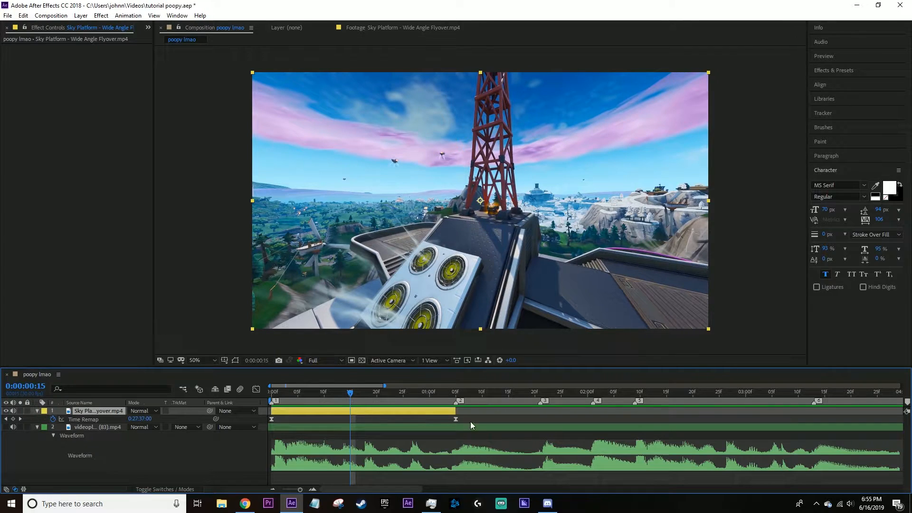
{"action": "key", "text": "Home"}
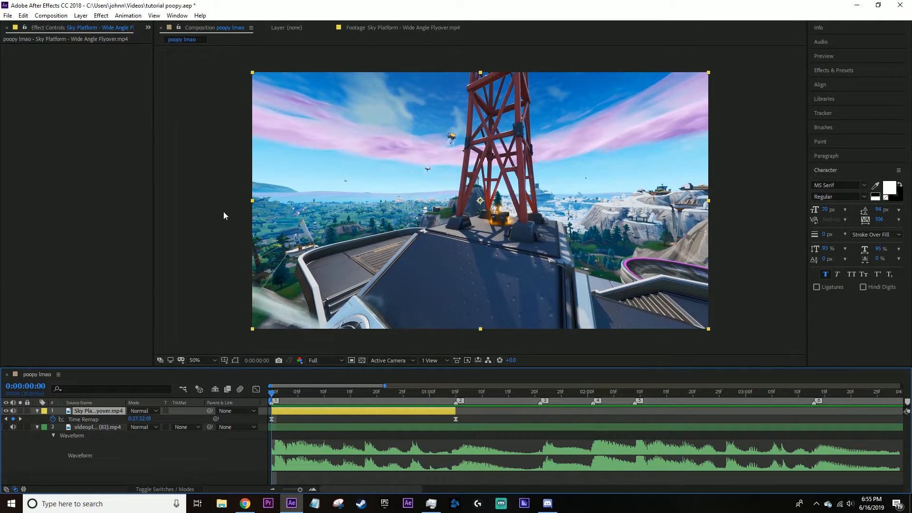
Add the RG Magic Bullet Colorista IV effect to the flyover clip.
{"action": "left_click", "coordinate": [101, 15]}
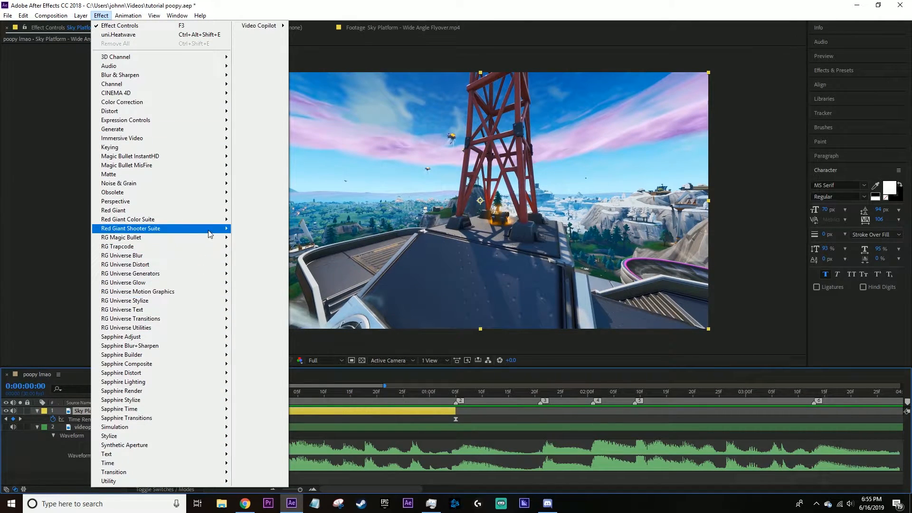
{"action": "mouse_move", "coordinate": [212, 238]}
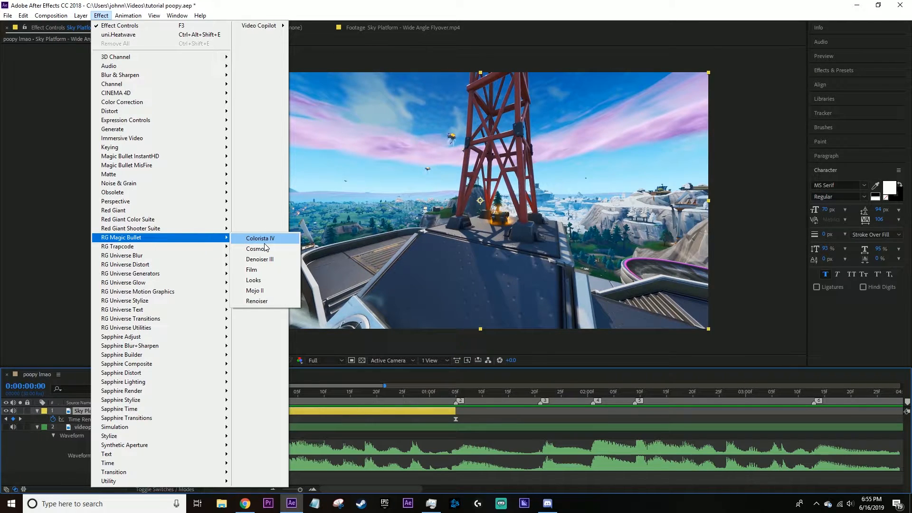
{"action": "left_click", "coordinate": [272, 241]}
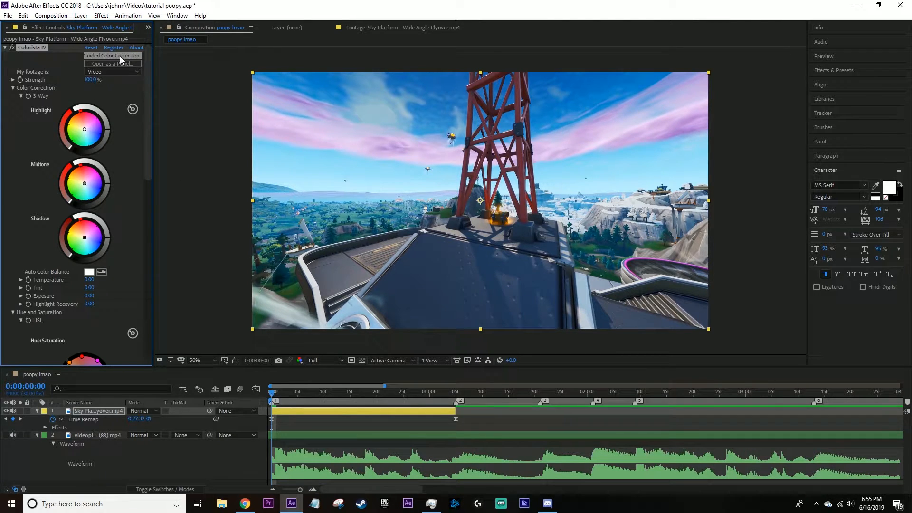
Complete Colorista IV's Guided Color Correction with the video color space, and collapse the effect's settings.
{"action": "left_click", "coordinate": [120, 56]}
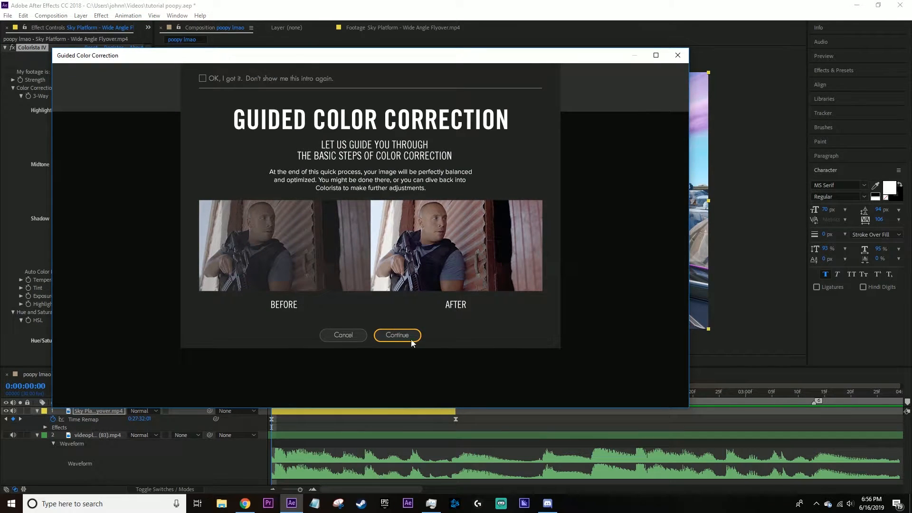
{"action": "left_click", "coordinate": [388, 336]}
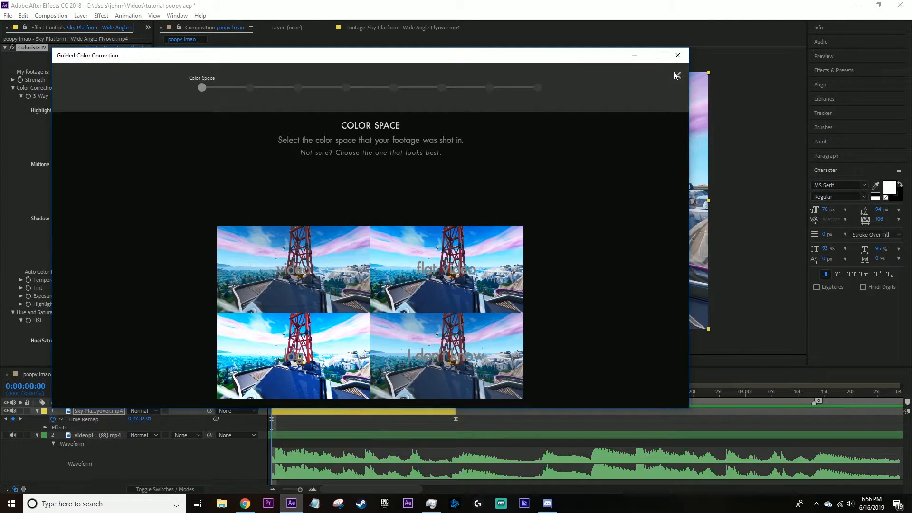
{"action": "left_click", "coordinate": [325, 295]}
{"action": "left_click", "coordinate": [466, 189]}
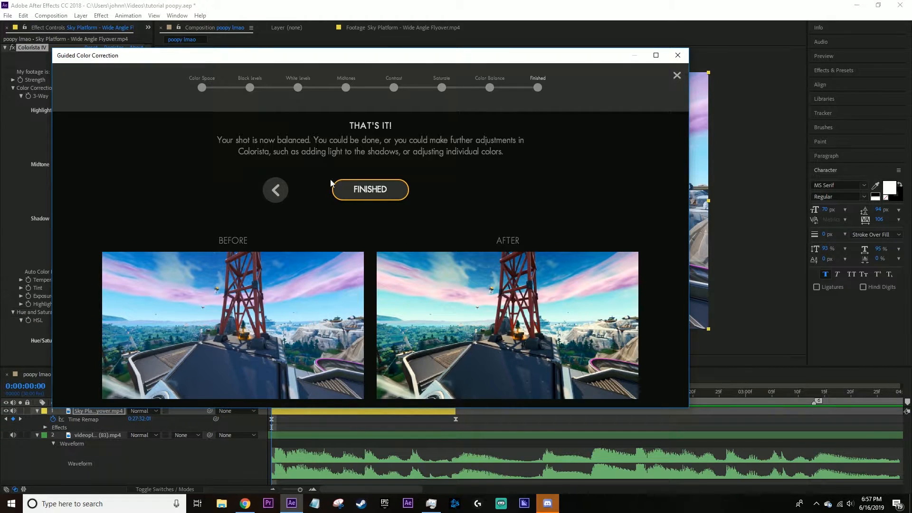
{"action": "left_click", "coordinate": [389, 189]}
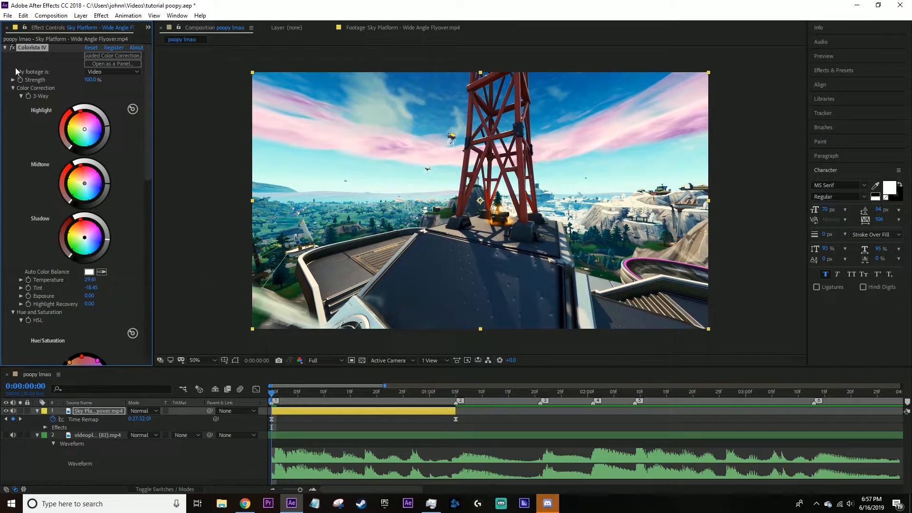
{"action": "left_click", "coordinate": [6, 48]}
Add the Magic Bullet Film effect to the flyover clip, with its footage type set to Video and its strength to 26%.
{"action": "left_click", "coordinate": [101, 15]}
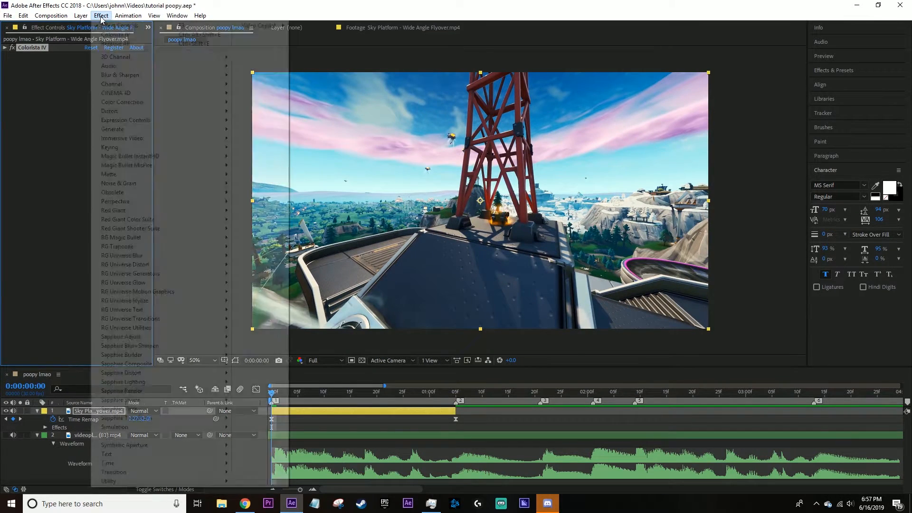
{"action": "mouse_move", "coordinate": [199, 237]}
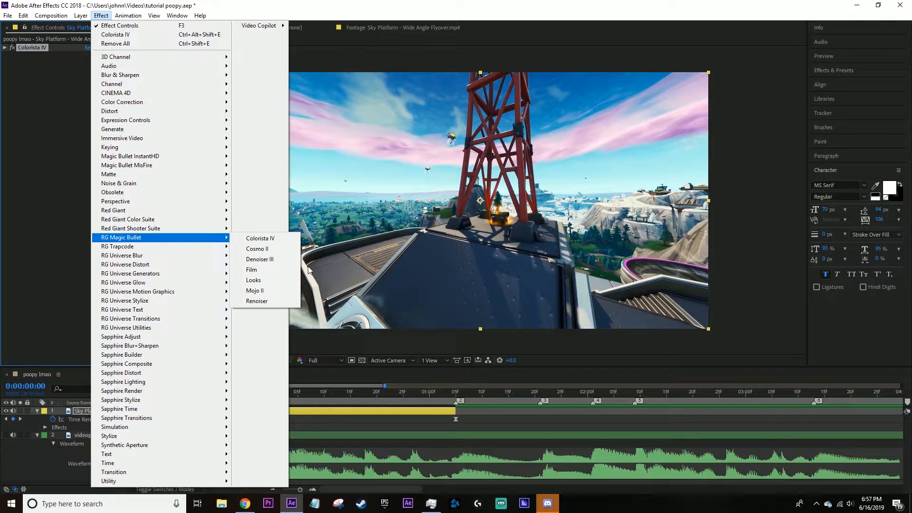
{"action": "left_click", "coordinate": [256, 270]}
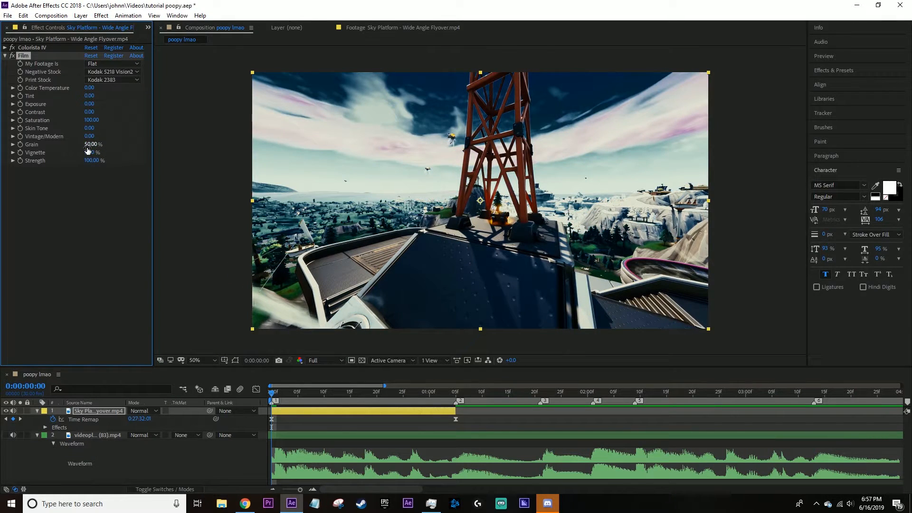
{"action": "left_click", "coordinate": [113, 64]}
{"action": "left_click", "coordinate": [113, 83]}
{"action": "left_click_drag", "start_coordinate": [91, 163], "coordinate": [110, 167]}
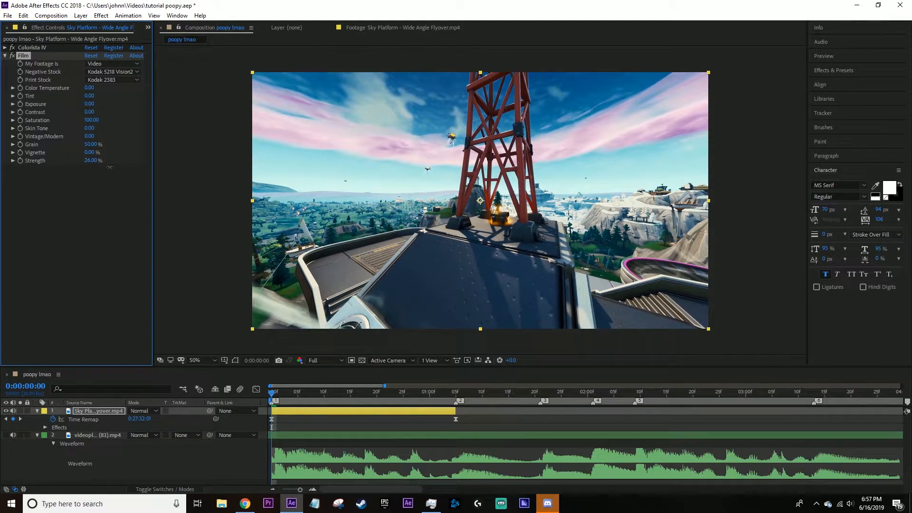
{"action": "left_click", "coordinate": [5, 56]}
Add the Magic Bullet Looks effect to the flyover clip and open its look editor.
{"action": "left_click", "coordinate": [101, 15]}
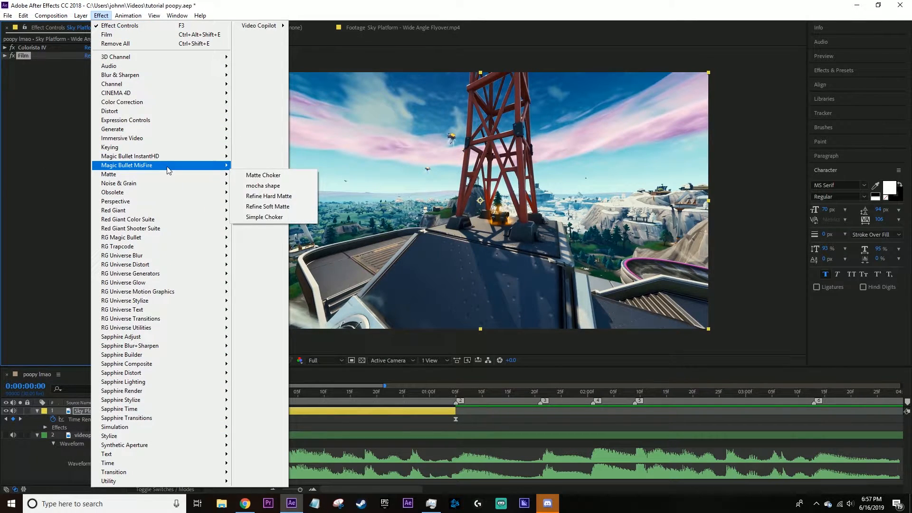
{"action": "mouse_move", "coordinate": [204, 237]}
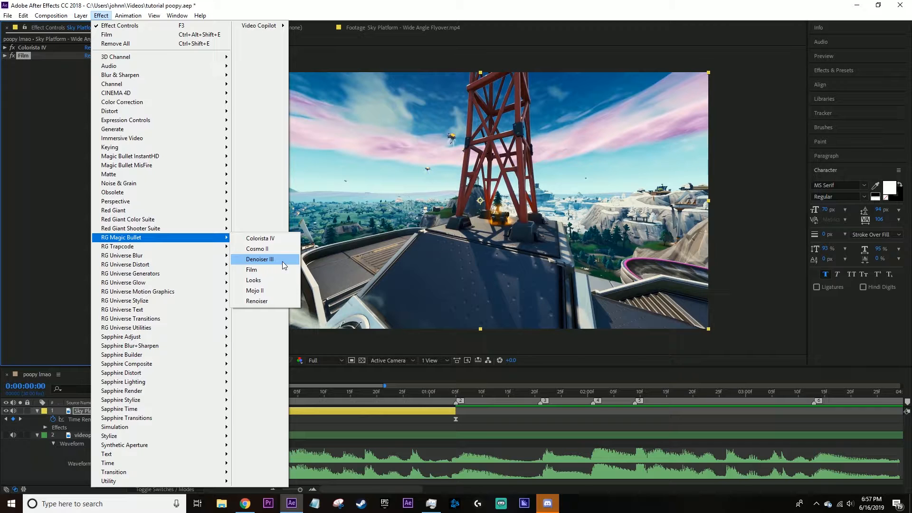
{"action": "left_click", "coordinate": [278, 281]}
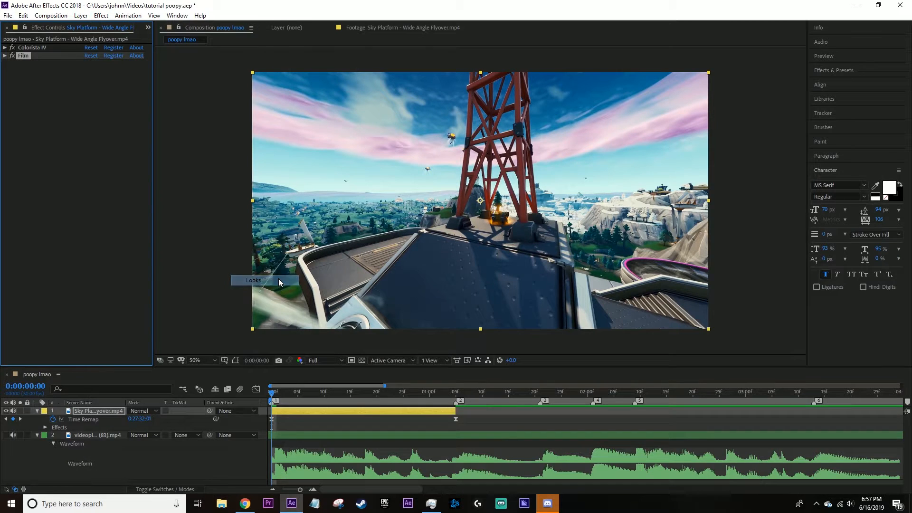
{"action": "left_click", "coordinate": [33, 89]}
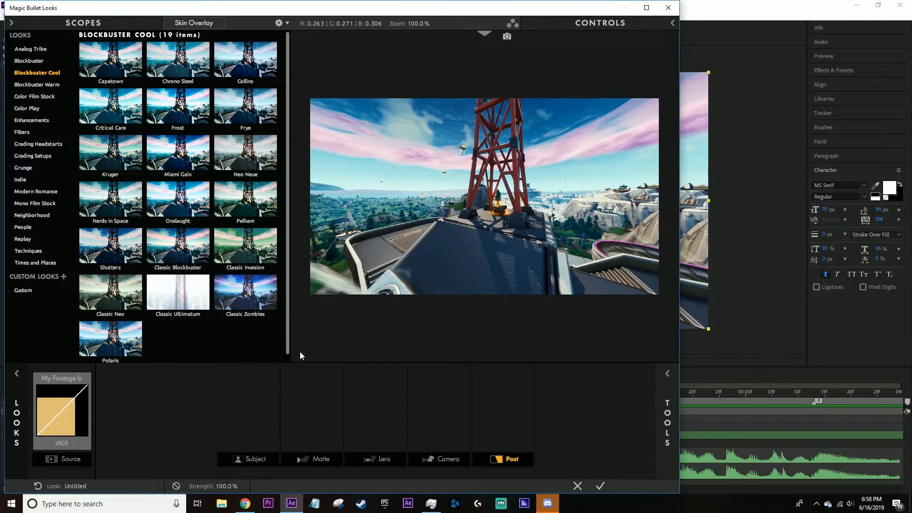
Compare the Blockbuster and Blockbuster Warm presets and apply the Bloodbag look to the flyover clip.
{"action": "left_click", "coordinate": [38, 85]}
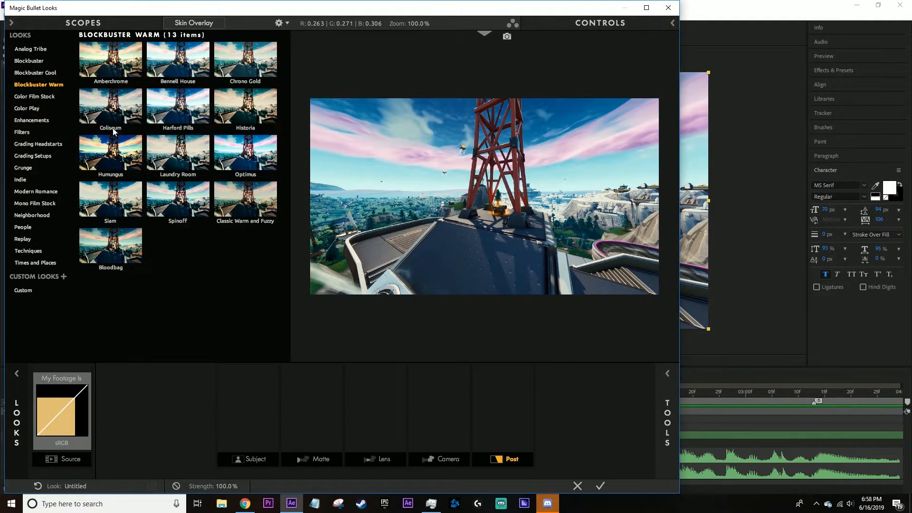
{"action": "left_click", "coordinate": [31, 61]}
{"action": "left_click", "coordinate": [195, 221]}
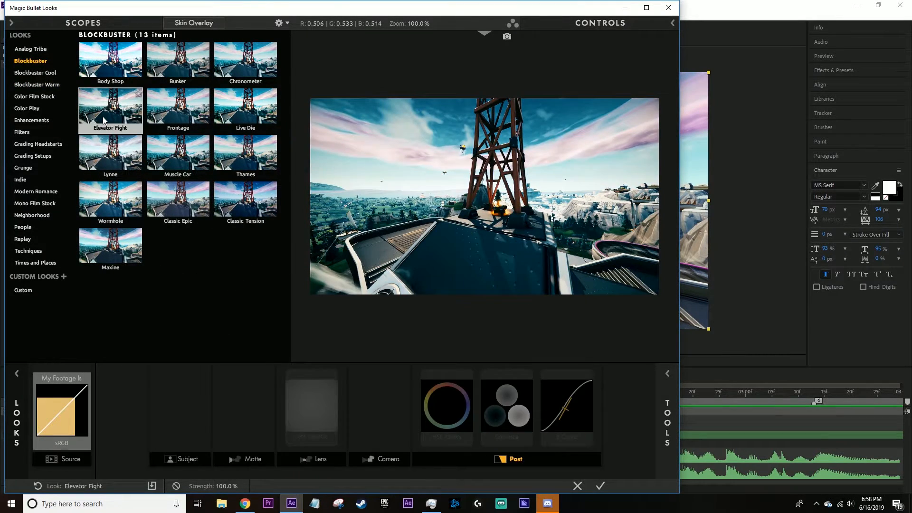
{"action": "left_click", "coordinate": [38, 84]}
{"action": "left_click", "coordinate": [110, 246]}
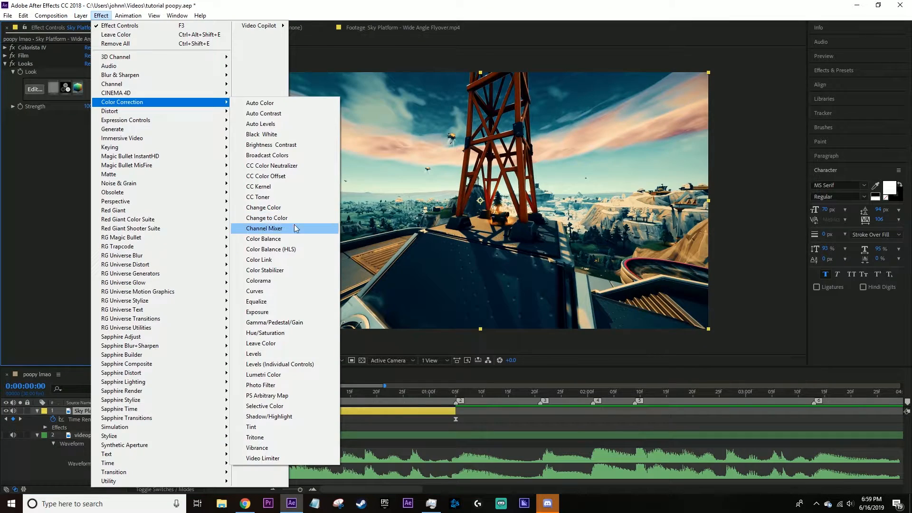
{"action": "left_click", "coordinate": [63, 206]}
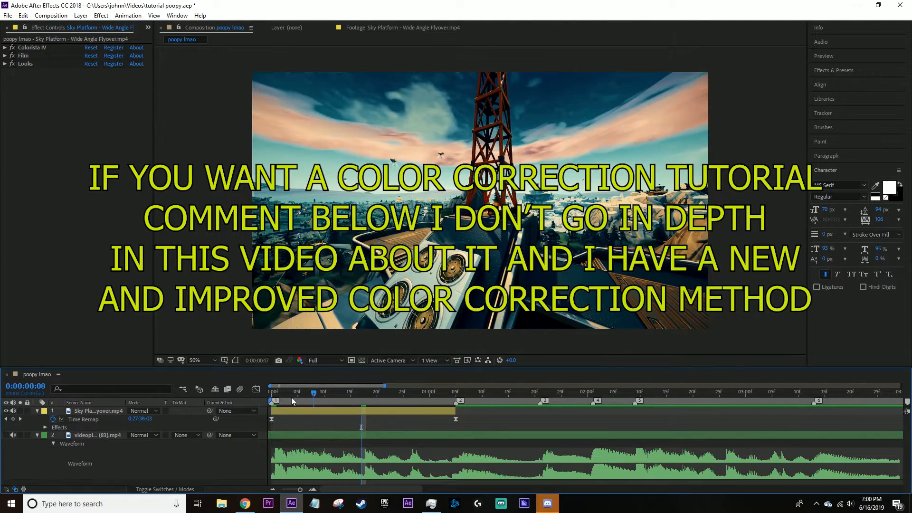
Add the Magic Bullet Mojo II effect to the flyover clip and change its footage type.
{"action": "left_click", "coordinate": [314, 411]}
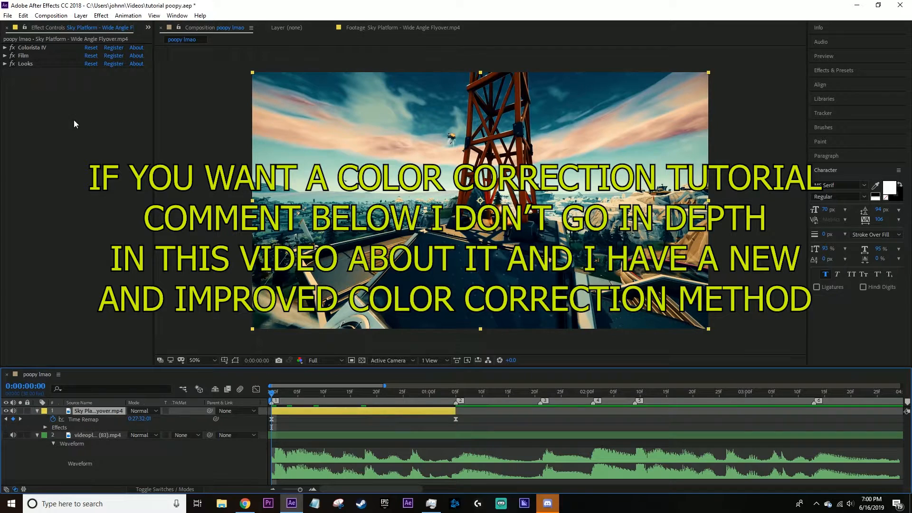
{"action": "left_click", "coordinate": [101, 15]}
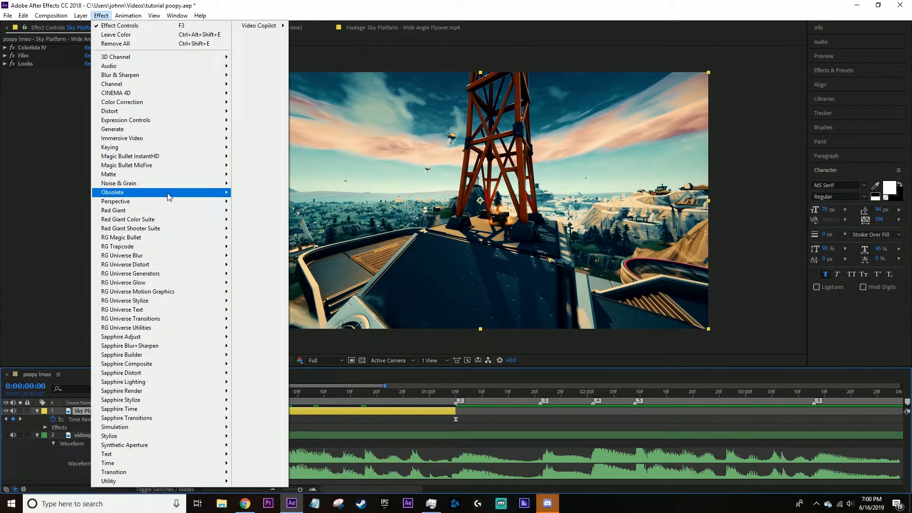
{"action": "mouse_move", "coordinate": [185, 238]}
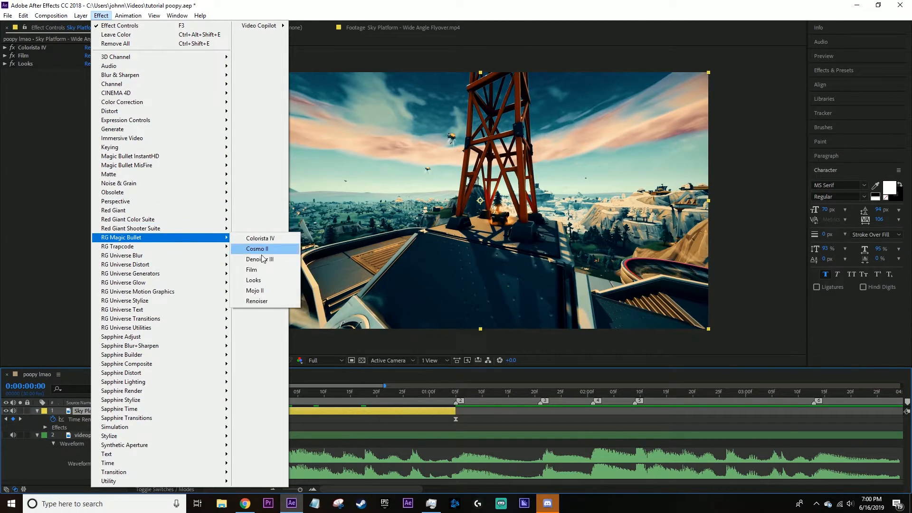
{"action": "left_click", "coordinate": [266, 290]}
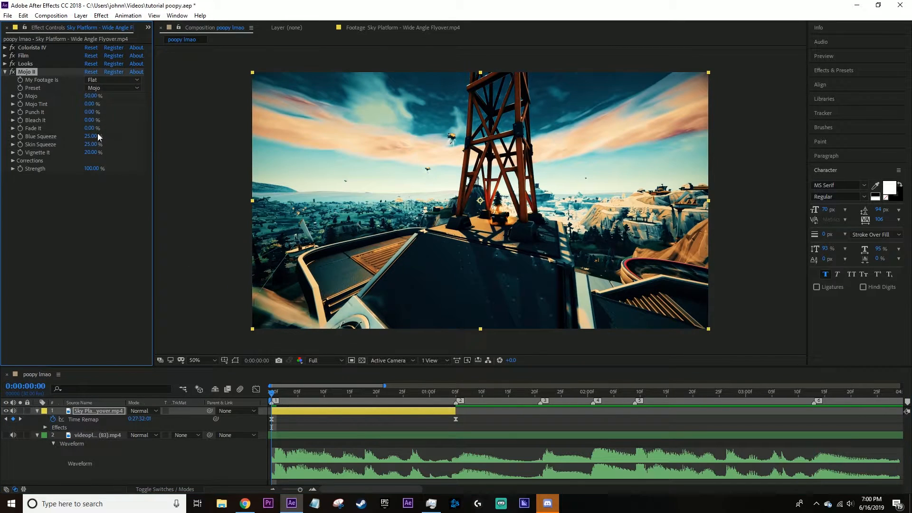
{"action": "left_click", "coordinate": [112, 80]}
{"action": "left_click", "coordinate": [101, 121]}
Review the Film and Looks settings and check the graded flyover clip, scrubbing from 0:00:01:05 back to 0:00:00:00.
{"action": "left_click", "coordinate": [4, 55]}
{"action": "left_click", "coordinate": [5, 56]}
{"action": "left_click", "coordinate": [4, 63]}
{"action": "left_click", "coordinate": [5, 64]}
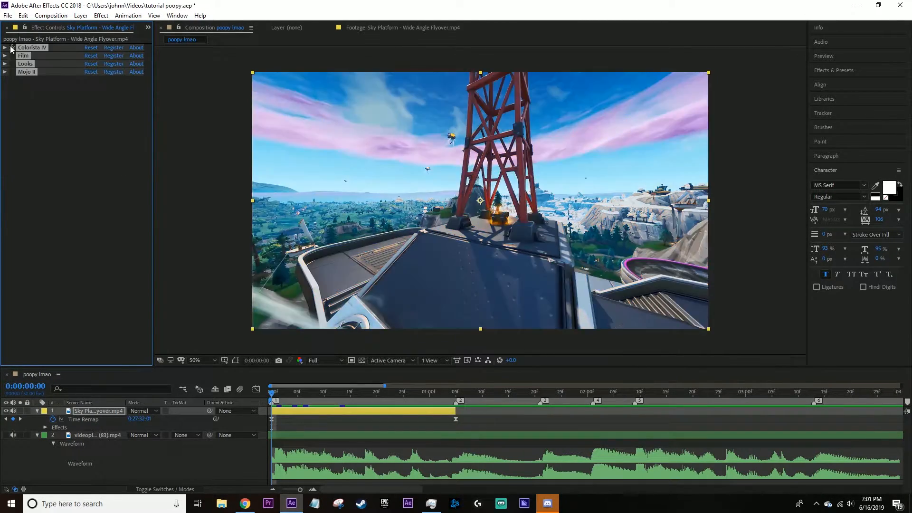
{"action": "left_click", "coordinate": [11, 48]}
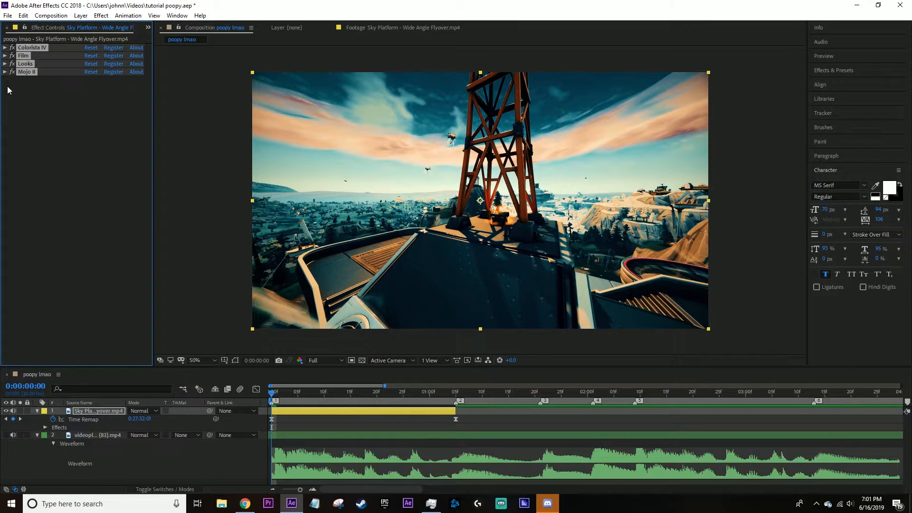
{"action": "left_click", "coordinate": [12, 117]}
{"action": "left_click", "coordinate": [457, 400]}
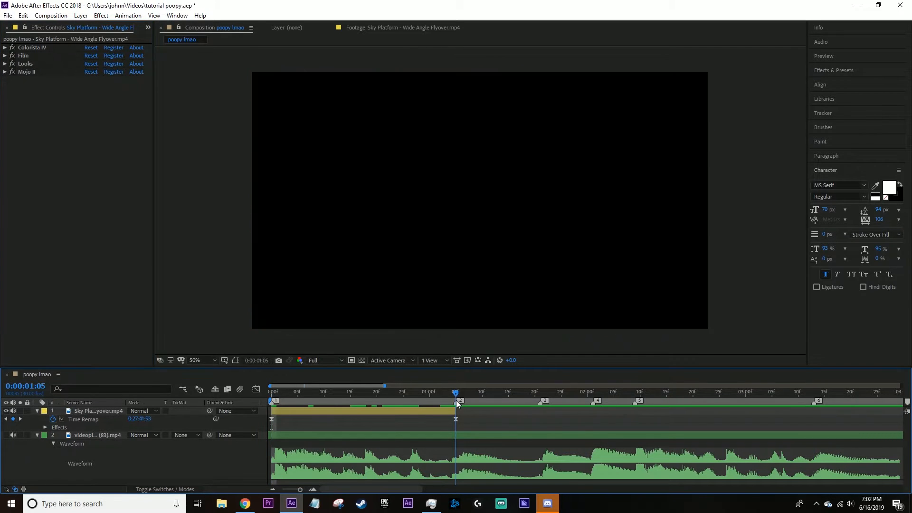
{"action": "left_click_drag", "start_coordinate": [457, 400], "coordinate": [276, 419]}
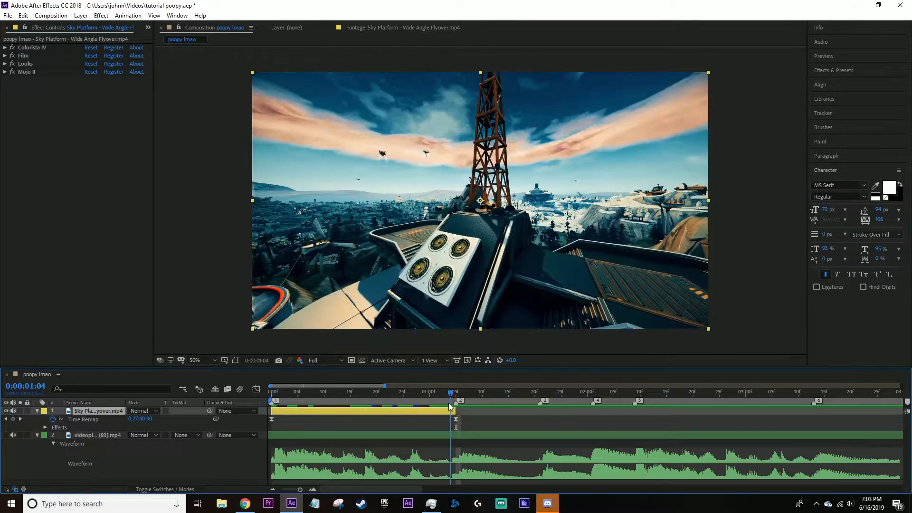
Scrub through the graded flyover clip, then play it from the start to check its speed ramp.
{"action": "mouse_move", "coordinate": [448, 403]}
{"action": "left_mouse_down"}
{"action": "mouse_move", "coordinate": [240, 426]}
{"action": "mouse_move", "coordinate": [438, 414]}
{"action": "left_mouse_up"}
{"action": "key", "text": "Home"}
{"action": "left_click", "coordinate": [271, 419]}
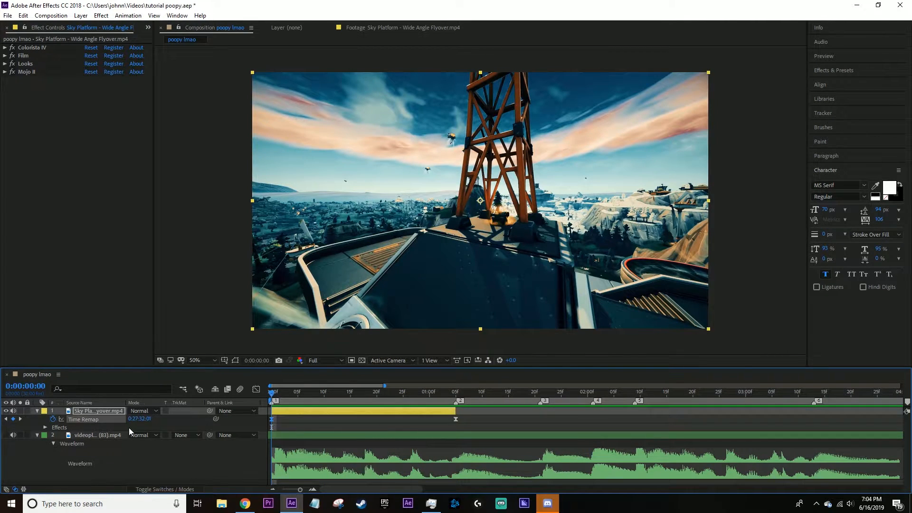
{"action": "left_click", "coordinate": [256, 391]}
{"action": "left_click", "coordinate": [256, 390]}
{"action": "left_click", "coordinate": [294, 422]}
{"action": "left_click_drag", "start_coordinate": [285, 397], "coordinate": [259, 415]}
{"action": "key", "text": "space"}
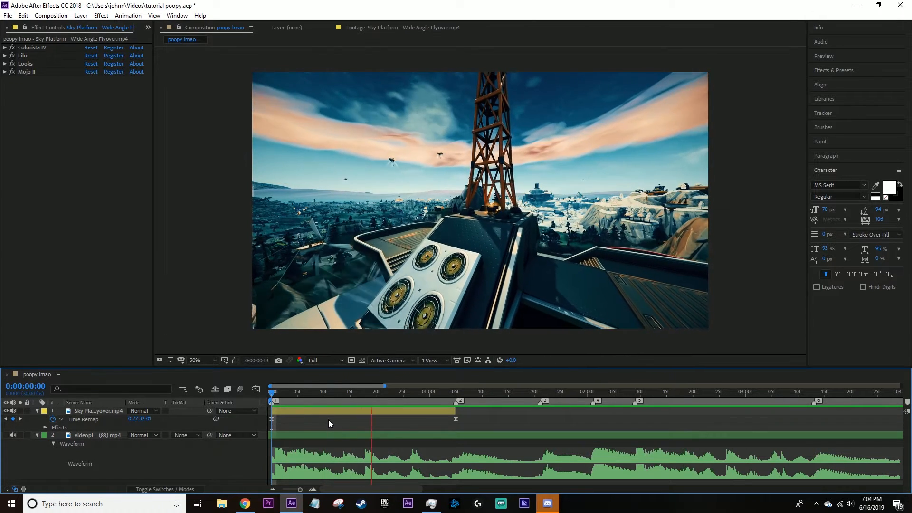
Add the Sky Platform - Slipstream.mp4 clip to the composition as a layer above the flyover clip.
{"action": "left_click", "coordinate": [459, 399]}
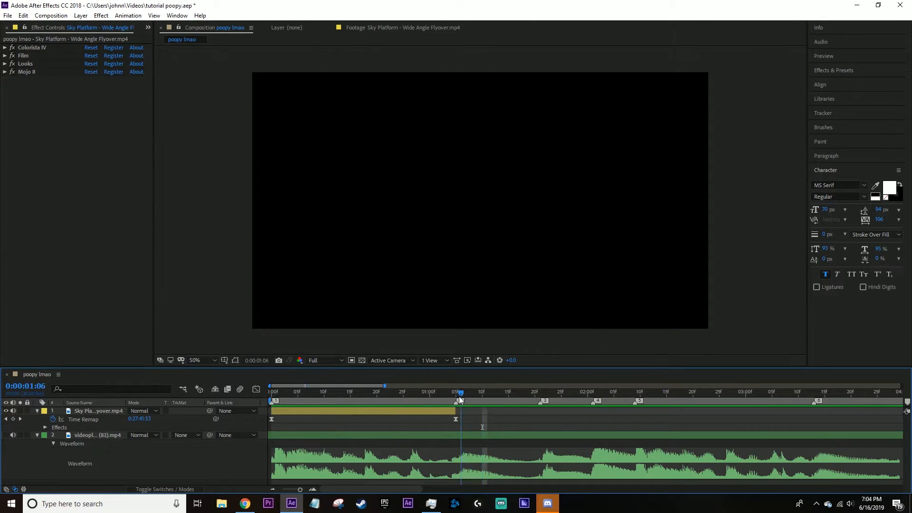
{"action": "left_click_drag", "start_coordinate": [460, 398], "coordinate": [450, 400]}
{"action": "left_click", "coordinate": [148, 27]}
{"action": "left_click", "coordinate": [167, 40]}
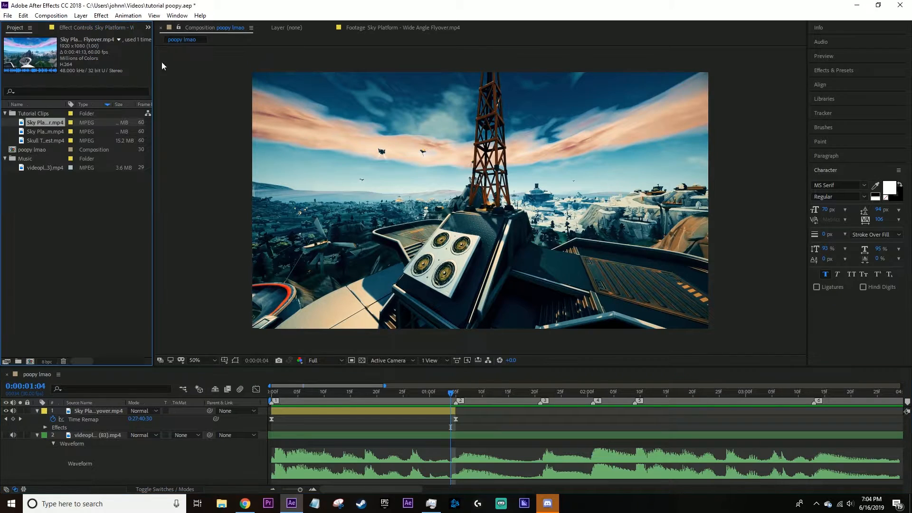
{"action": "left_click_drag", "start_coordinate": [37, 130], "coordinate": [108, 412]}
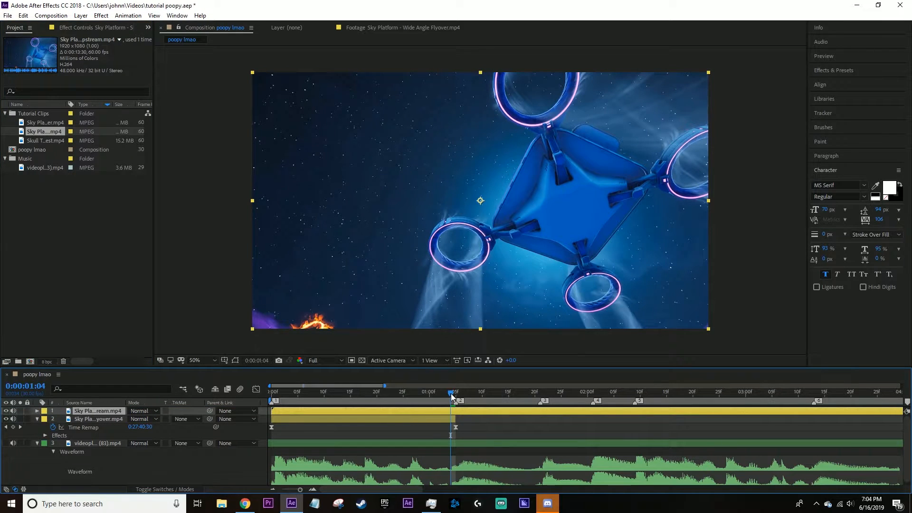
Split the Slipstream clip at marker 2 (0:00:01:05) and delete the portion before it.
{"action": "left_click", "coordinate": [454, 392]}
{"action": "key", "text": "ctrl+shift+d"}
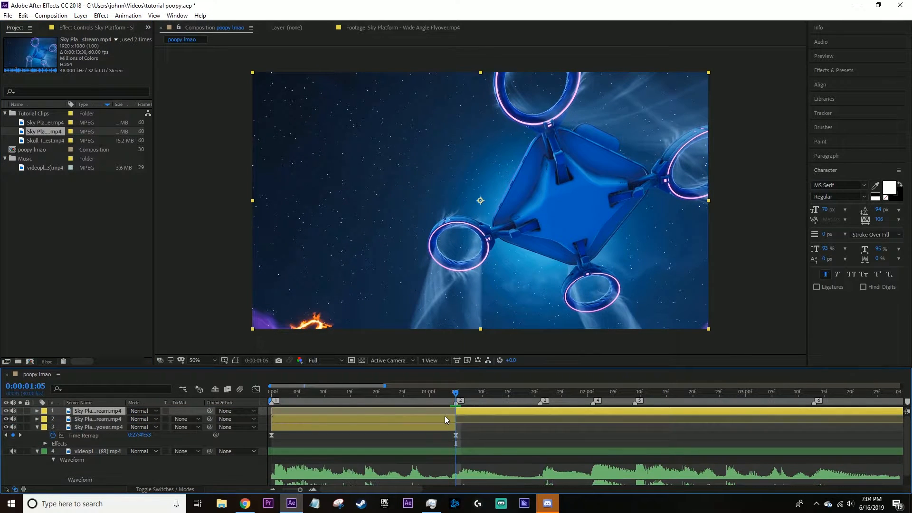
{"action": "left_click", "coordinate": [445, 418]}
{"action": "key", "text": "Delete"}
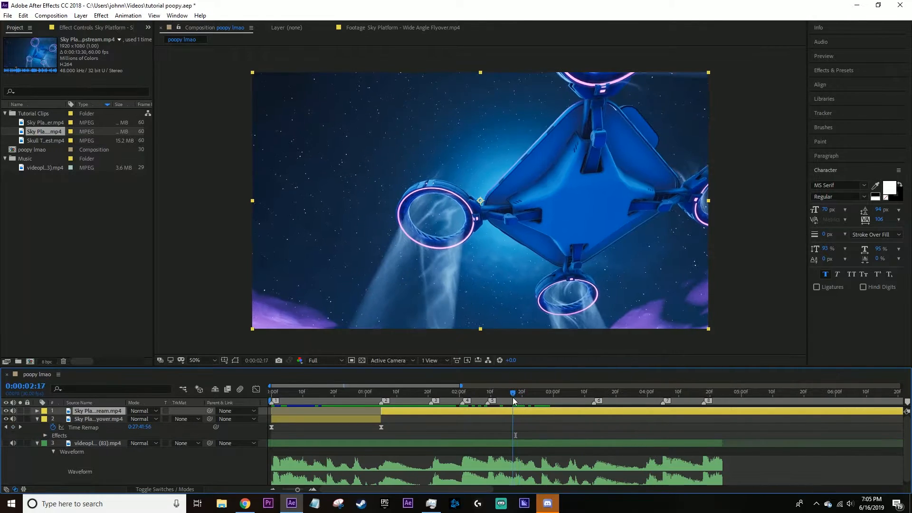
{"action": "left_click_drag", "start_coordinate": [512, 398], "coordinate": [382, 402]}
{"action": "right_click", "coordinate": [402, 409]}
{"action": "left_click", "coordinate": [392, 412]}
{"action": "left_click_drag", "start_coordinate": [382, 410], "coordinate": [294, 409]}
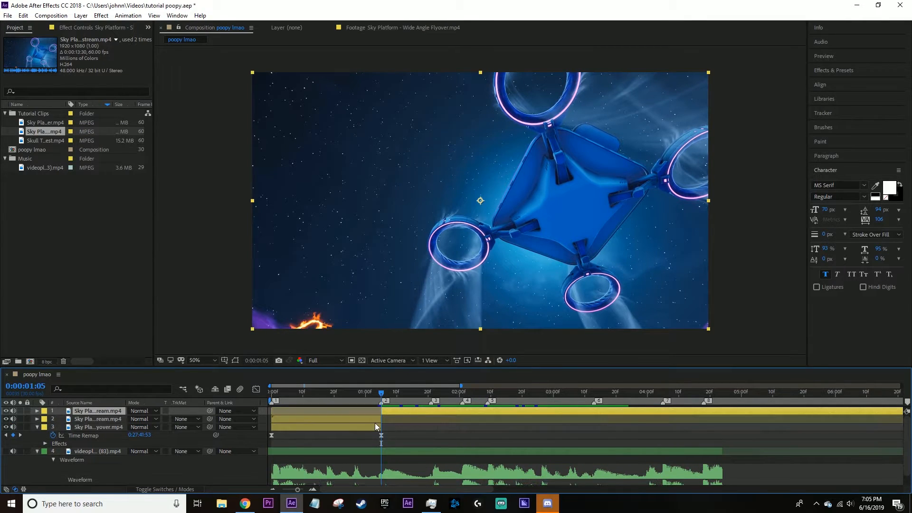
{"action": "left_click", "coordinate": [375, 417]}
Enable time remapping on the Slipstream clip and add a keyframe at 0:00:01:05.
{"action": "right_click", "coordinate": [436, 411]}
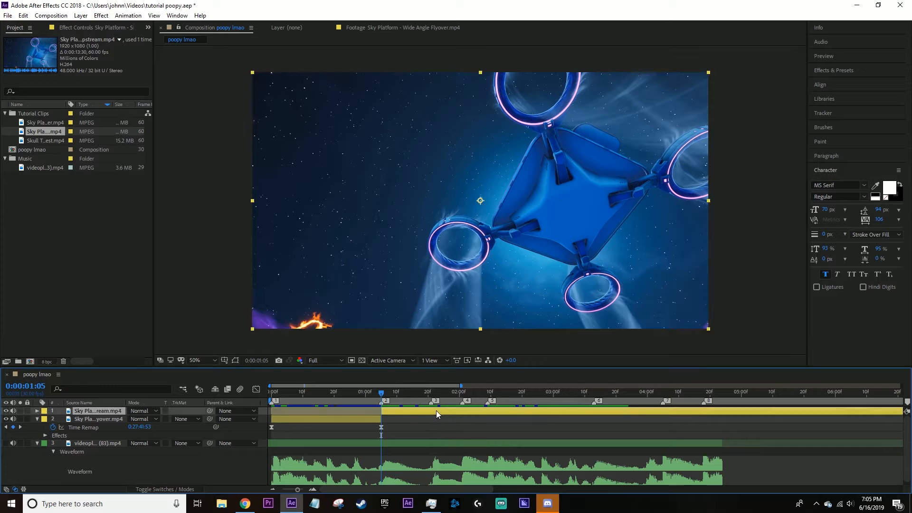
{"action": "mouse_move", "coordinate": [516, 212]}
{"action": "left_click", "coordinate": [594, 212]}
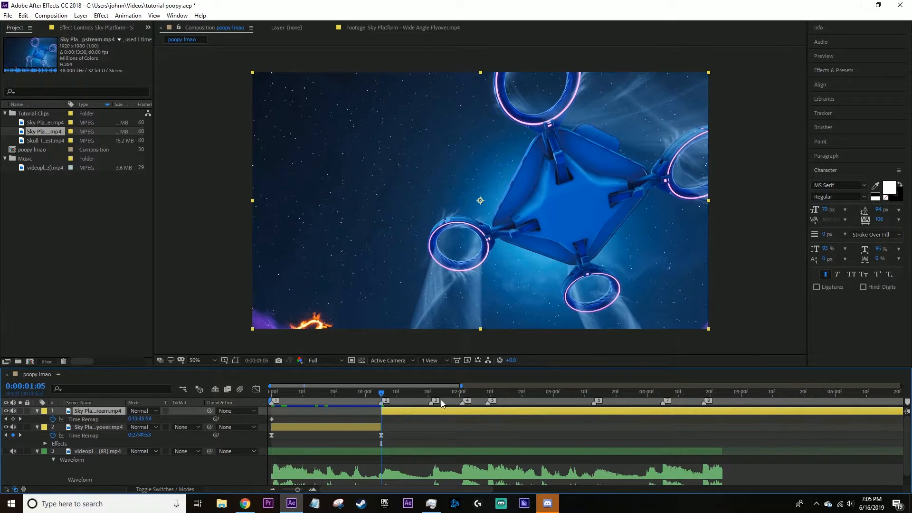
{"action": "left_click", "coordinate": [13, 420]}
Slide the Slipstream clip back to near the start of the timeline and try pulling its last time-remap keyframe earlier.
{"action": "left_click_drag", "start_coordinate": [397, 395], "coordinate": [270, 409]}
{"action": "left_click_drag", "start_coordinate": [444, 411], "coordinate": [356, 418]}
{"action": "scroll", "coordinate": [532, 444], "scroll_direction": "down", "scroll_amount": 2}
{"action": "scroll", "coordinate": [533, 443], "scroll_direction": "down", "scroll_amount": 2}
{"action": "left_click_drag", "start_coordinate": [599, 392], "coordinate": [615, 392]}
{"action": "left_click", "coordinate": [619, 419]}
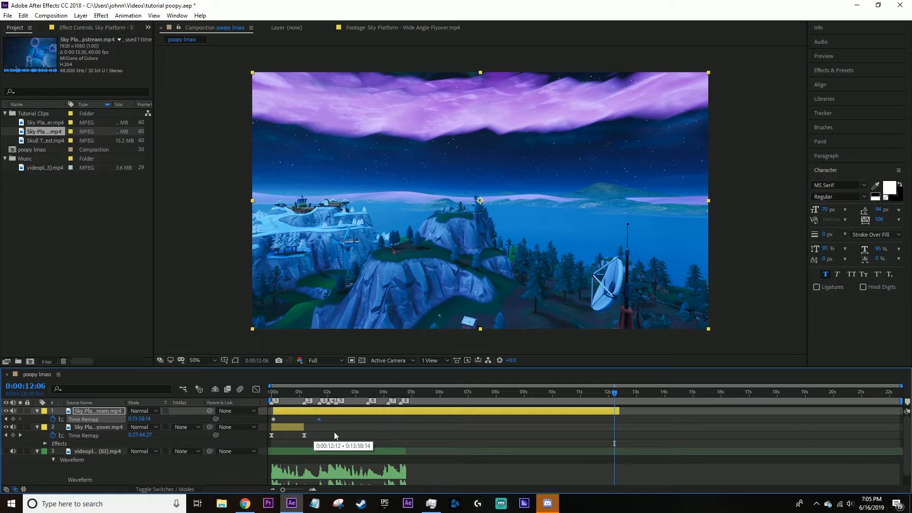
Add a time-remap keyframe to the Slipstream clip at 0:00:07:22, split the clip there and delete the remainder.
{"action": "left_click_drag", "start_coordinate": [557, 405], "coordinate": [489, 404]}
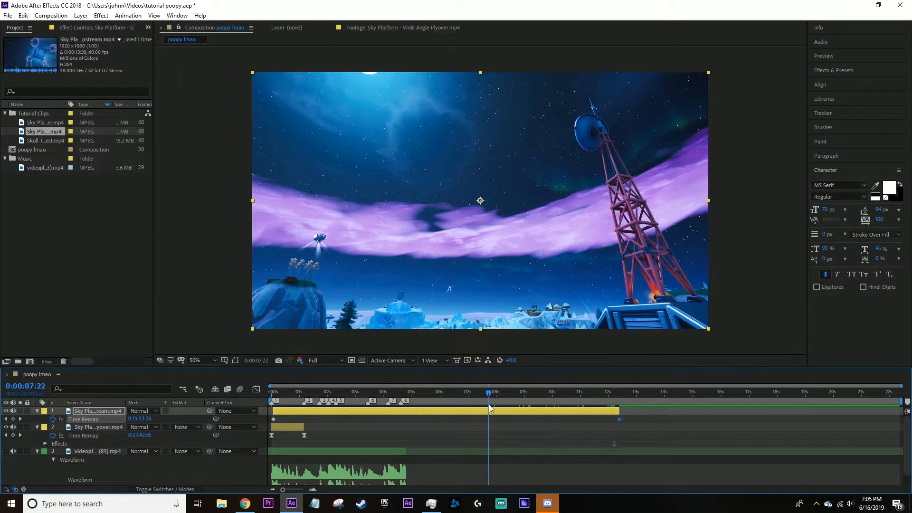
{"action": "left_click", "coordinate": [13, 419]}
{"action": "key", "text": "ctrl+shift+d"}
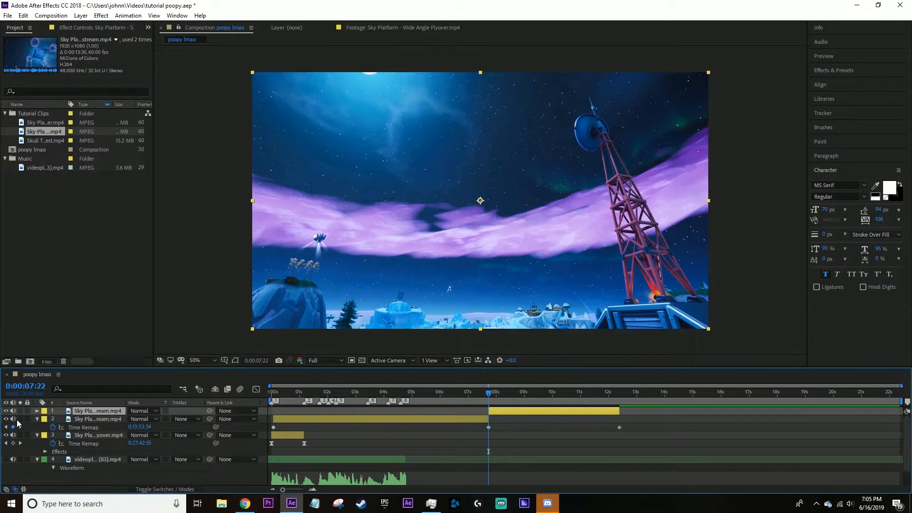
{"action": "key", "text": "Delete"}
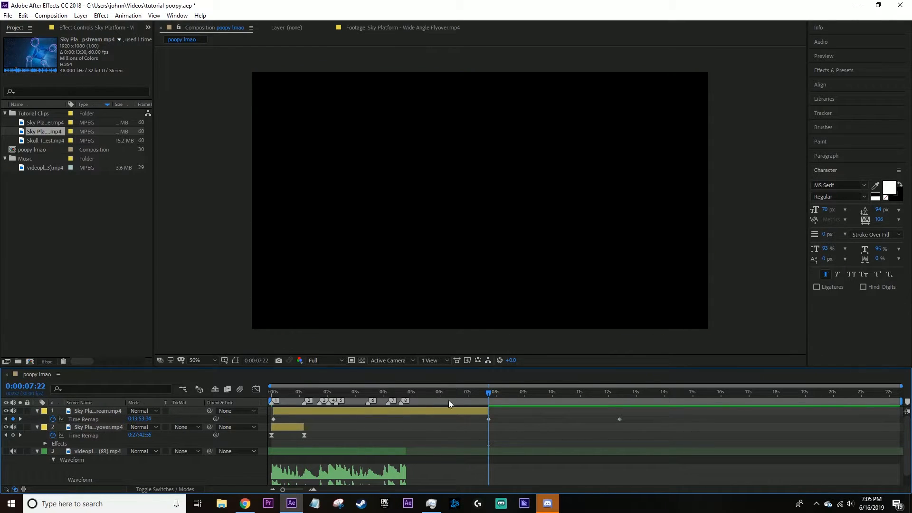
Pull the Slipstream clip's end time-remap keyframe closer to the first one and move the clip to start at 0:00:01:05.
{"action": "left_click_drag", "start_coordinate": [489, 420], "coordinate": [308, 422]}
{"action": "left_click_drag", "start_coordinate": [293, 411], "coordinate": [324, 411]}
{"action": "scroll", "coordinate": [335, 432], "scroll_direction": "up", "scroll_amount": 2}
{"action": "scroll", "coordinate": [335, 432], "scroll_direction": "left", "scroll_amount": 2}
{"action": "scroll", "coordinate": [335, 431], "scroll_direction": "left", "scroll_amount": 2}
{"action": "left_click", "coordinate": [366, 397]}
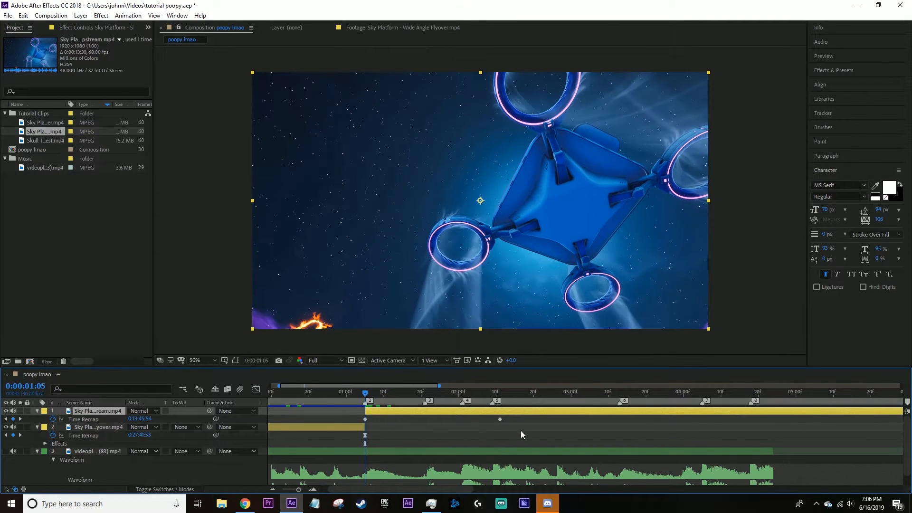
Move the Slipstream end time-remap keyframe to marker 3 (0:00:01:21), ease both keyframes and trim off the rest of the clip.
{"action": "left_click", "coordinate": [425, 392]}
{"action": "left_click_drag", "start_coordinate": [499, 418], "coordinate": [346, 422]}
{"action": "key", "text": "ctrl+shift+d"}
{"action": "key", "text": "Delete"}
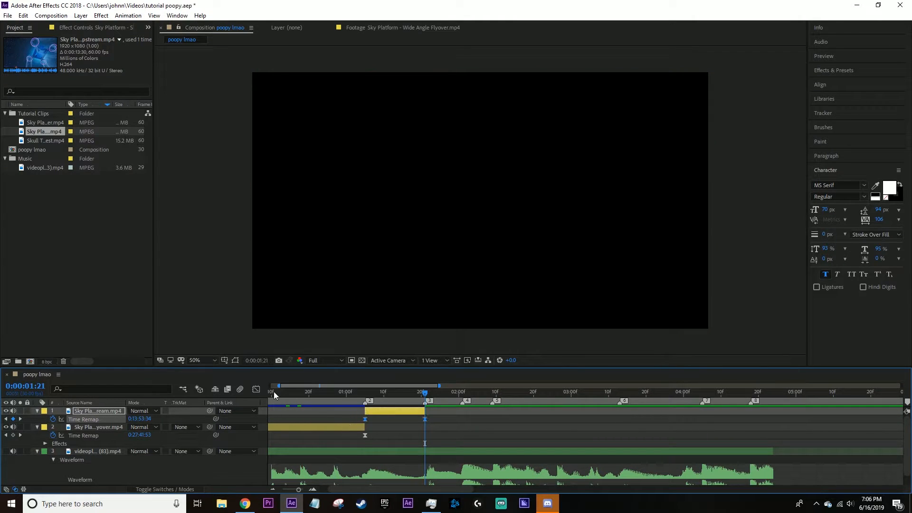
Shape the Slipstream time-remap curve in the graph editor so it runs fast at both ends and slow in the middle.
{"action": "left_click", "coordinate": [256, 389]}
{"action": "left_click", "coordinate": [362, 444]}
{"action": "scroll", "coordinate": [406, 453], "scroll_direction": "up", "scroll_amount": 2}
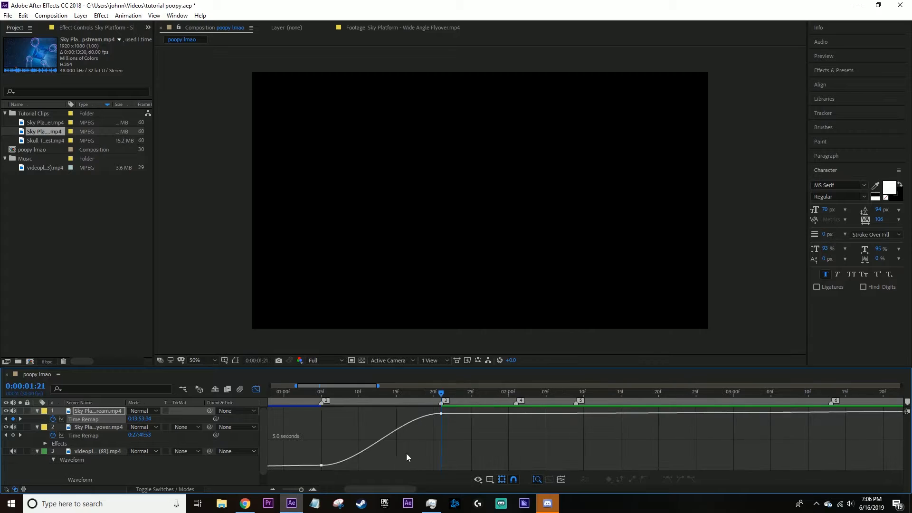
{"action": "left_click", "coordinate": [321, 465]}
{"action": "left_click_drag", "start_coordinate": [361, 466], "coordinate": [326, 448]}
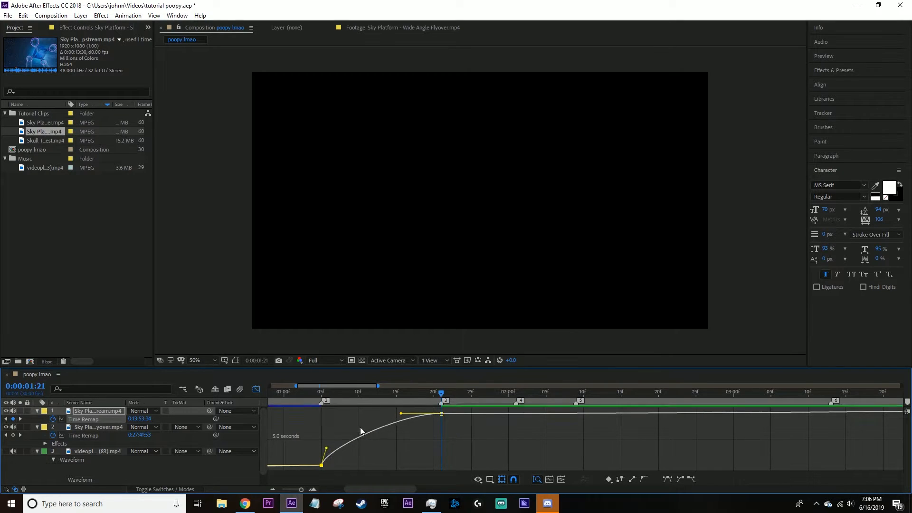
{"action": "left_click_drag", "start_coordinate": [401, 414], "coordinate": [432, 441]}
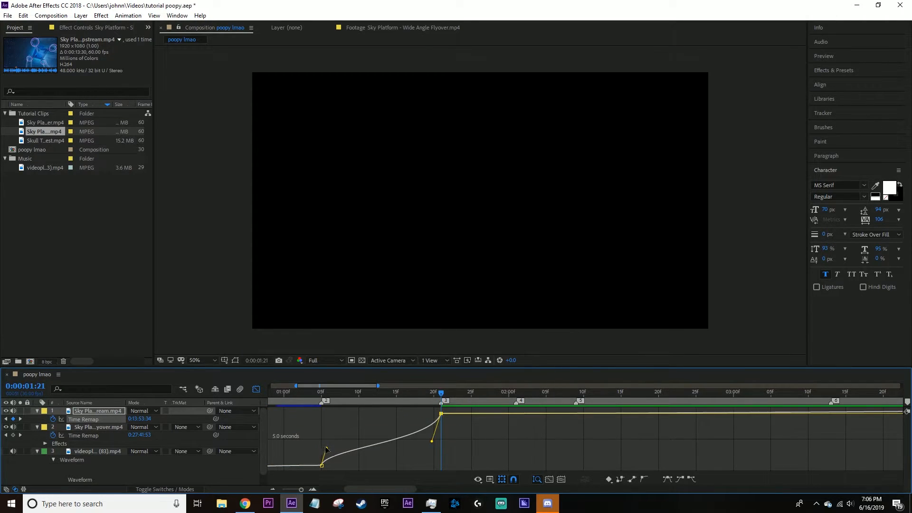
{"action": "left_click", "coordinate": [256, 389]}
Play the edit from the start through the Slipstream clip to check the speed ramps and the cut.
{"action": "left_click_drag", "start_coordinate": [366, 394], "coordinate": [203, 412]}
{"action": "scroll", "coordinate": [354, 421], "scroll_direction": "down", "scroll_amount": 2}
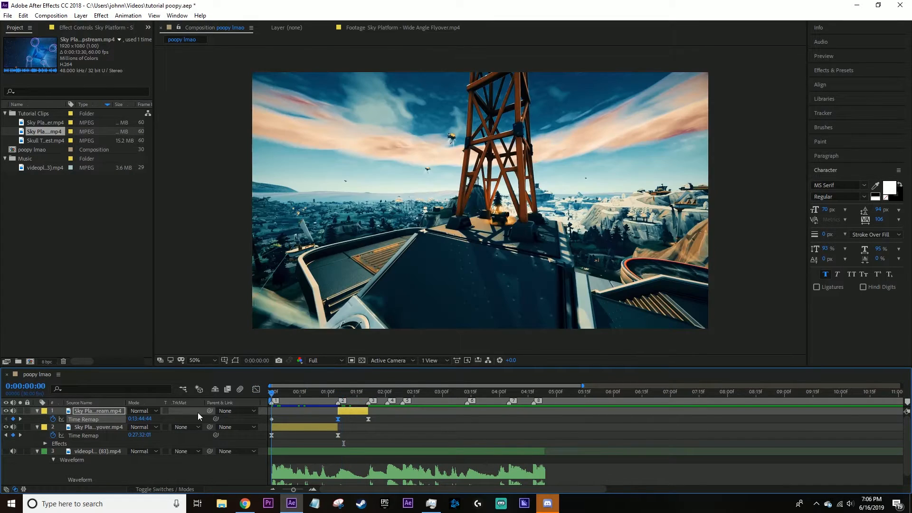
{"action": "key", "text": "space"}
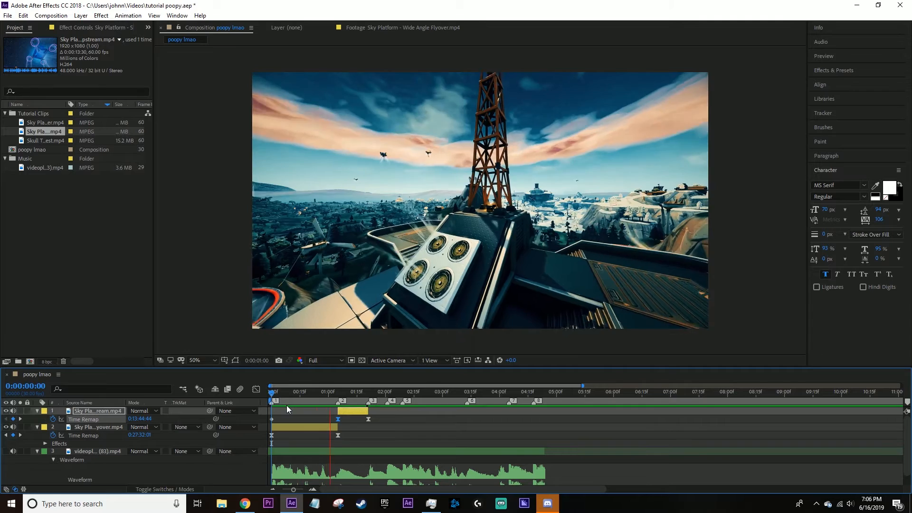
{"action": "key", "text": "space"}
{"action": "mouse_move", "coordinate": [371, 394]}
{"action": "left_mouse_down"}
{"action": "mouse_move", "coordinate": [319, 409]}
{"action": "mouse_move", "coordinate": [262, 401]}
{"action": "mouse_move", "coordinate": [372, 401]}
{"action": "left_mouse_up"}
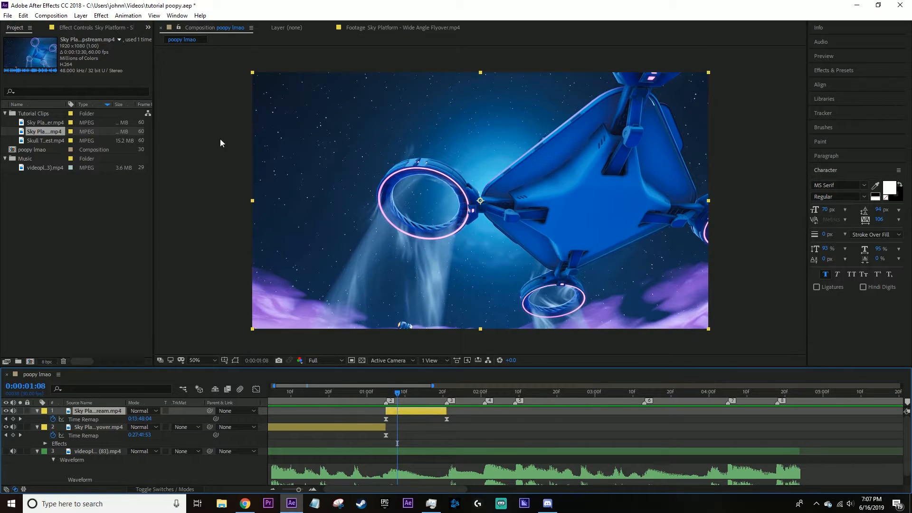
Copy the Colorista IV, Film, Looks and Mojo II effects from the flyover clip onto the Slipstream clip.
{"action": "key", "text": "F3"}
{"action": "left_click", "coordinate": [369, 401]}
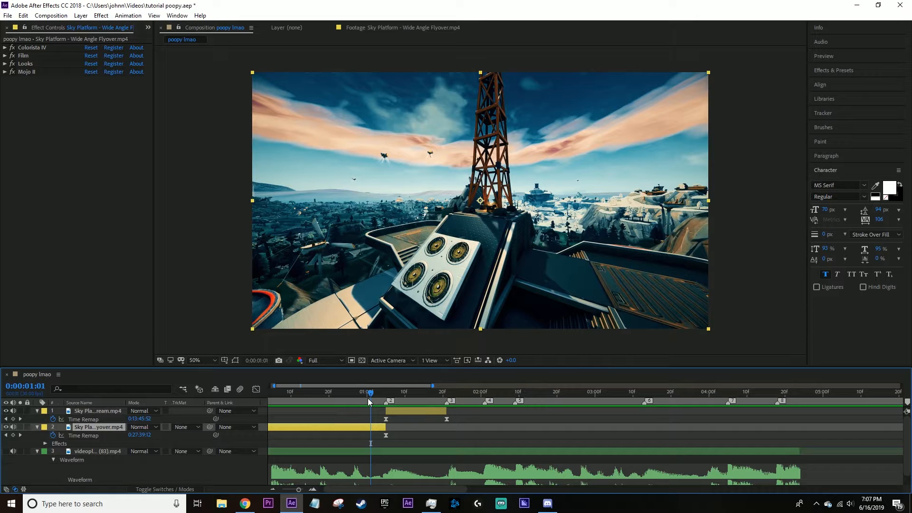
{"action": "left_click", "coordinate": [28, 71]}
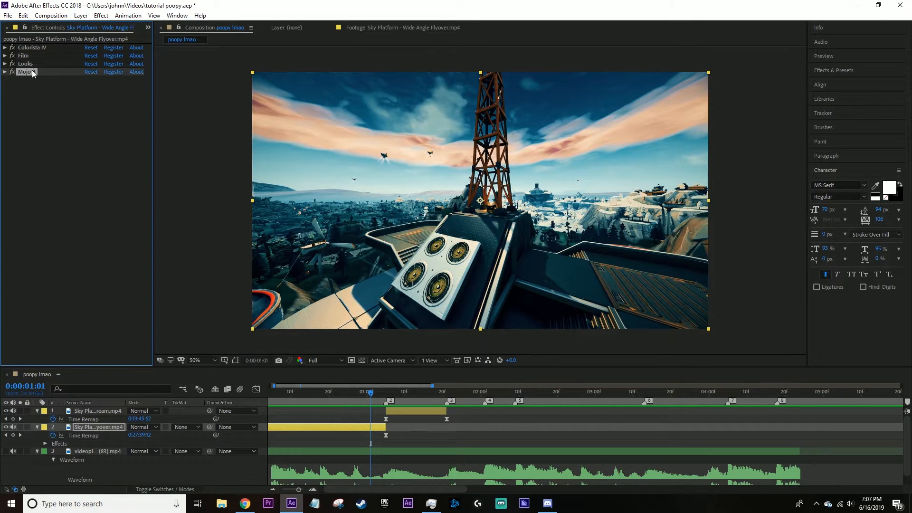
{"action": "left_click", "coordinate": [35, 47], "text": "shift"}
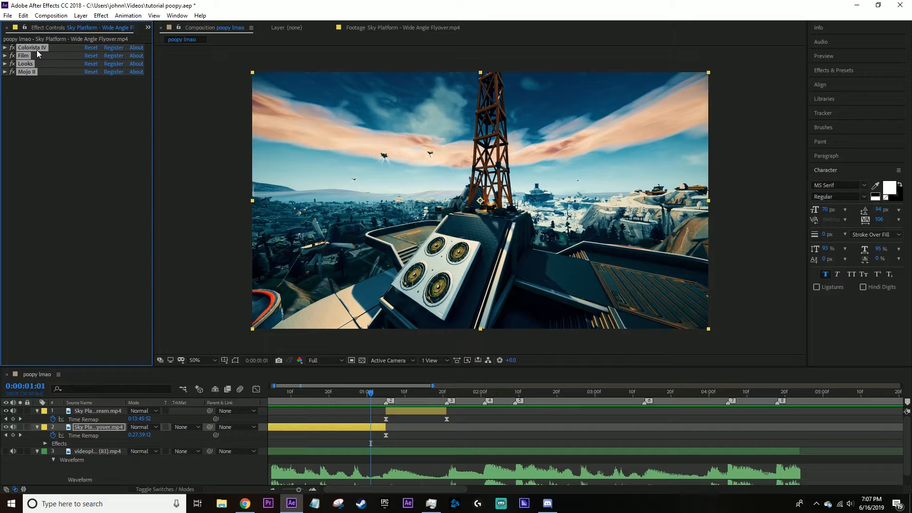
{"action": "left_click", "coordinate": [408, 398]}
{"action": "left_click", "coordinate": [414, 411]}
{"action": "key", "text": "ctrl+v"}
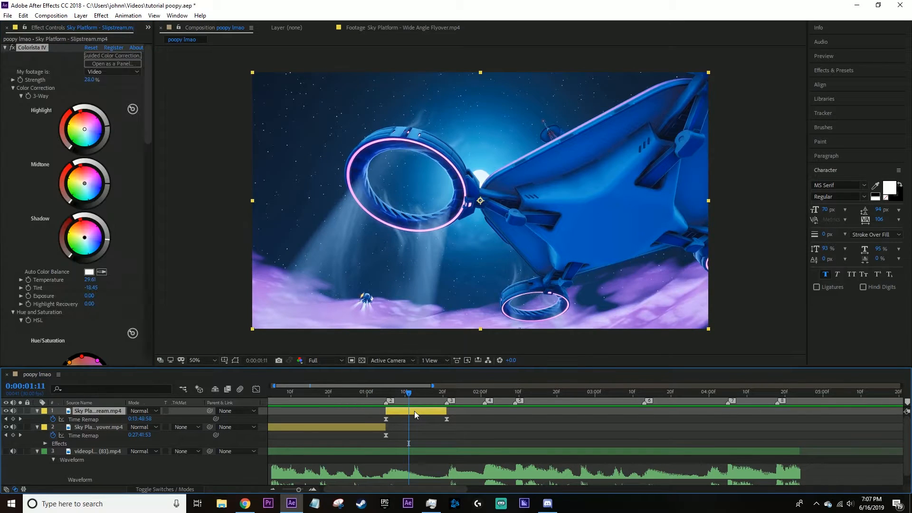
{"action": "left_click", "coordinate": [425, 432]}
{"action": "left_click", "coordinate": [419, 413]}
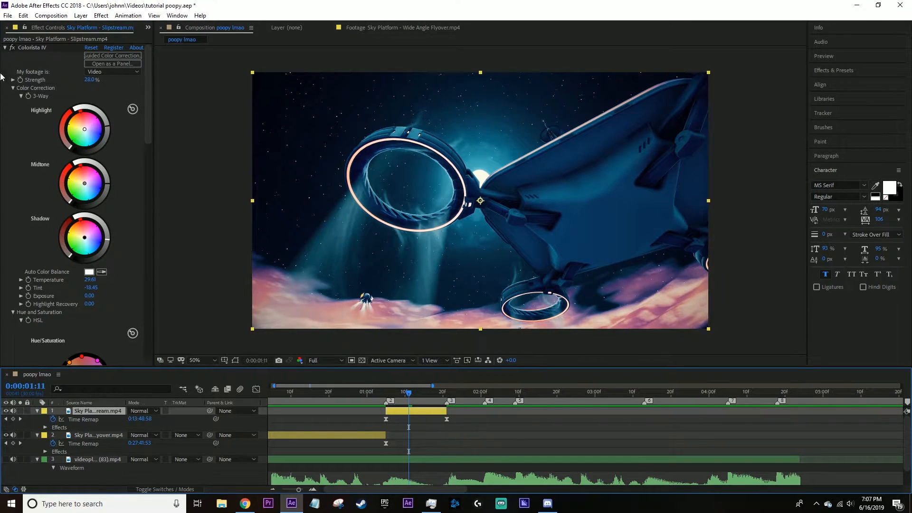
Turn off the Film, Mojo II and Colorista IV effects on the Slipstream clip, leaving Looks enabled.
{"action": "left_click", "coordinate": [24, 49]}
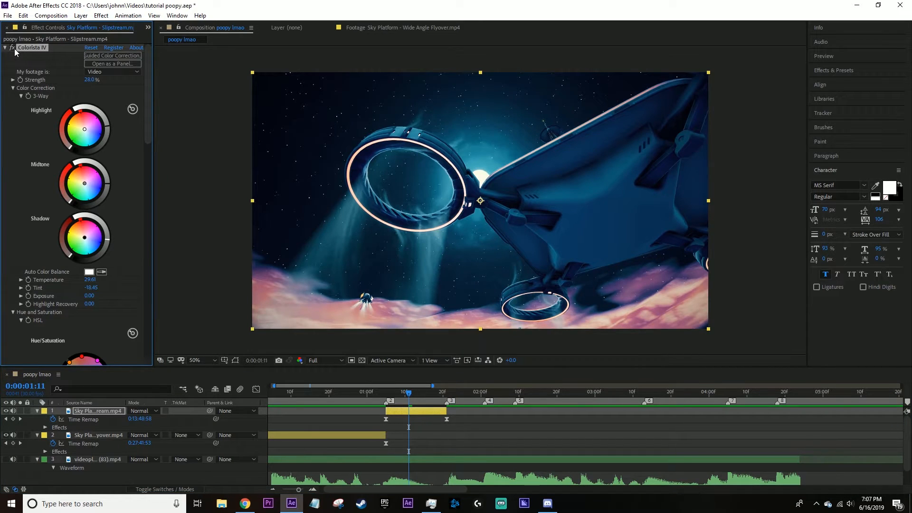
{"action": "left_click", "coordinate": [5, 48]}
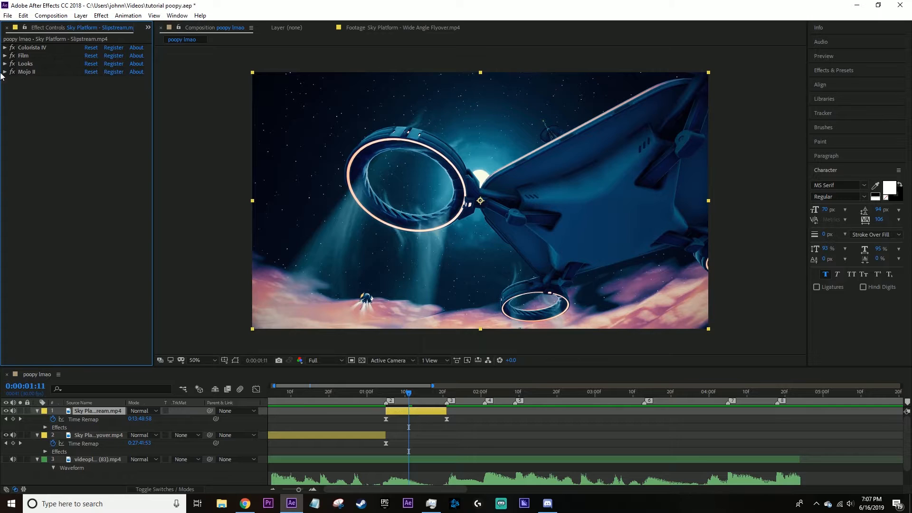
{"action": "left_click", "coordinate": [5, 55]}
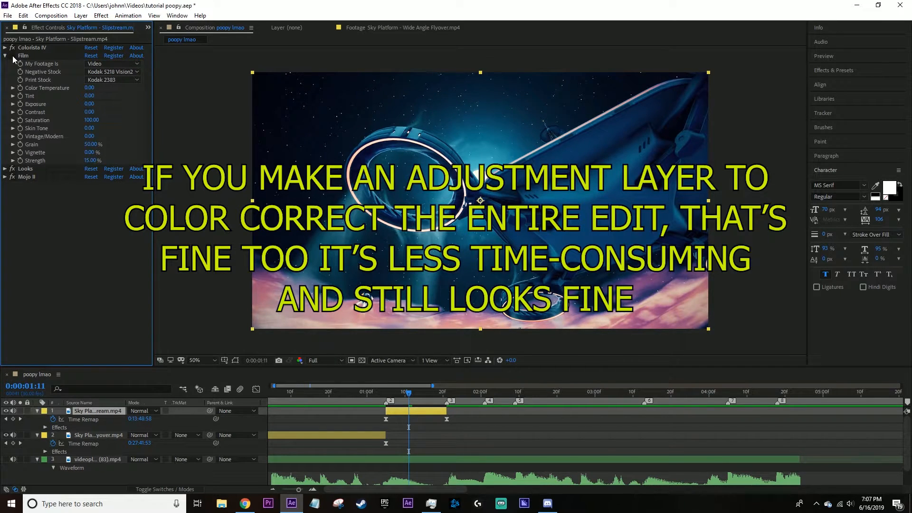
{"action": "left_click", "coordinate": [376, 435]}
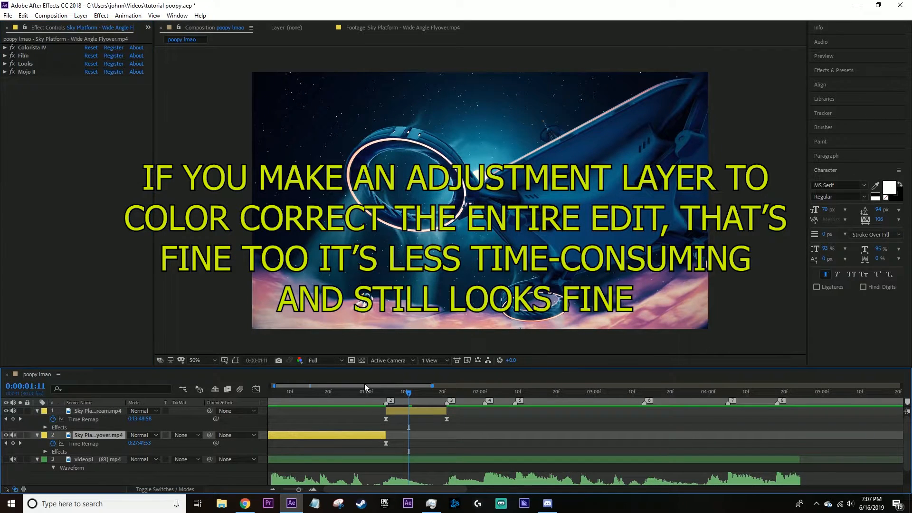
{"action": "left_click", "coordinate": [30, 71]}
{"action": "left_click", "coordinate": [420, 412]}
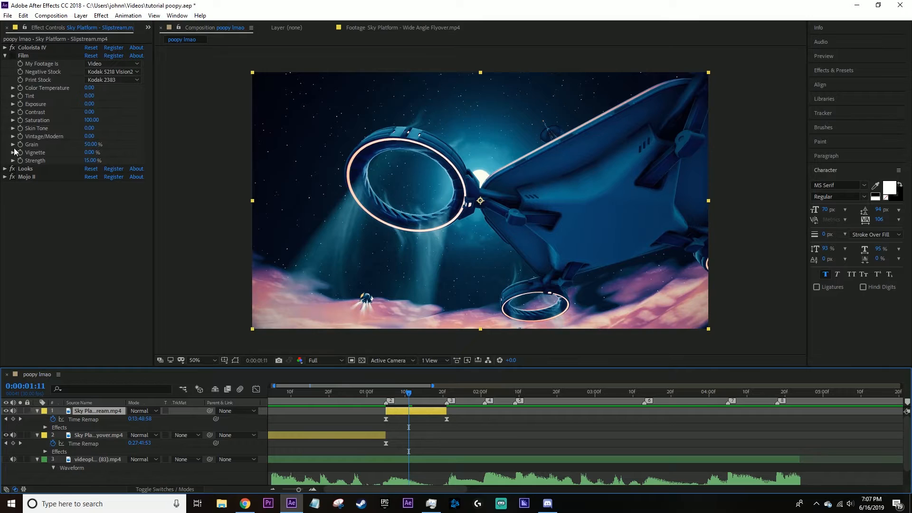
{"action": "left_click", "coordinate": [12, 177]}
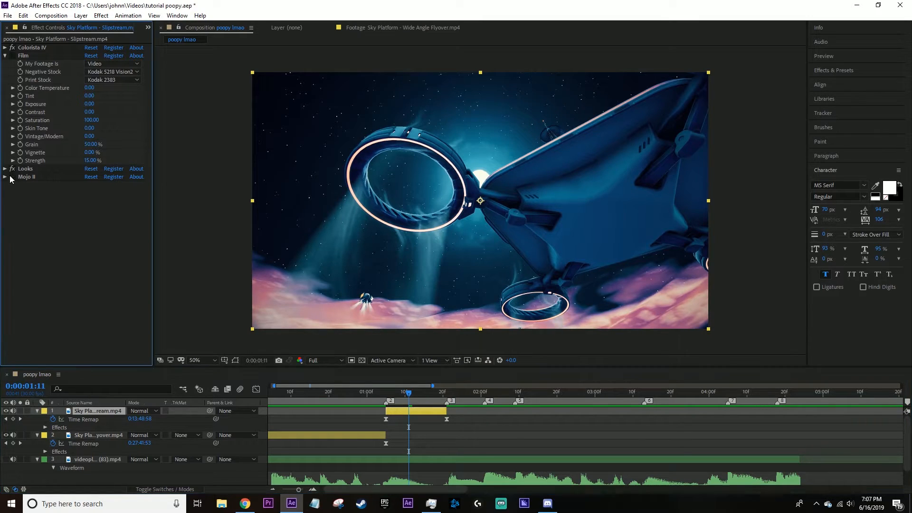
{"action": "left_click", "coordinate": [12, 47]}
Replace the Slipstream clip's current look in the Looks editor with a preset giving blue tones and warm orange clouds.
{"action": "left_click", "coordinate": [5, 169]}
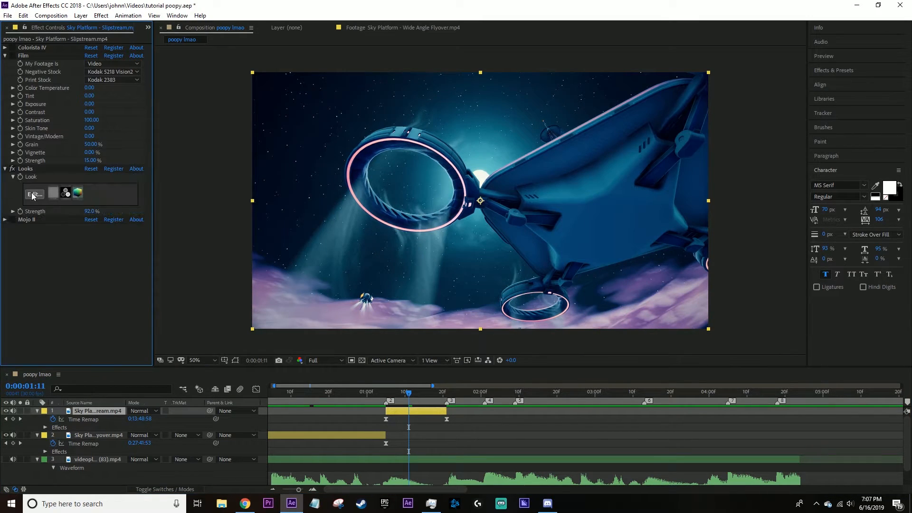
{"action": "left_click", "coordinate": [41, 198]}
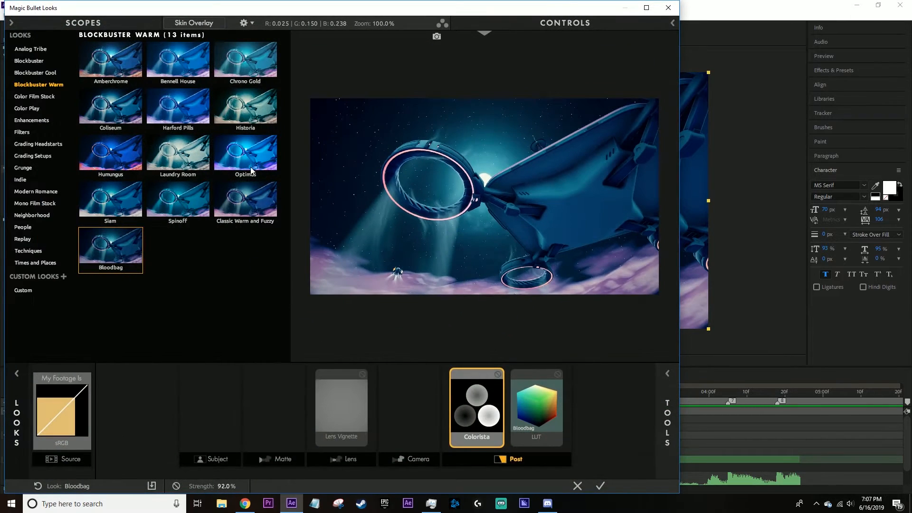
{"action": "left_click", "coordinate": [253, 163]}
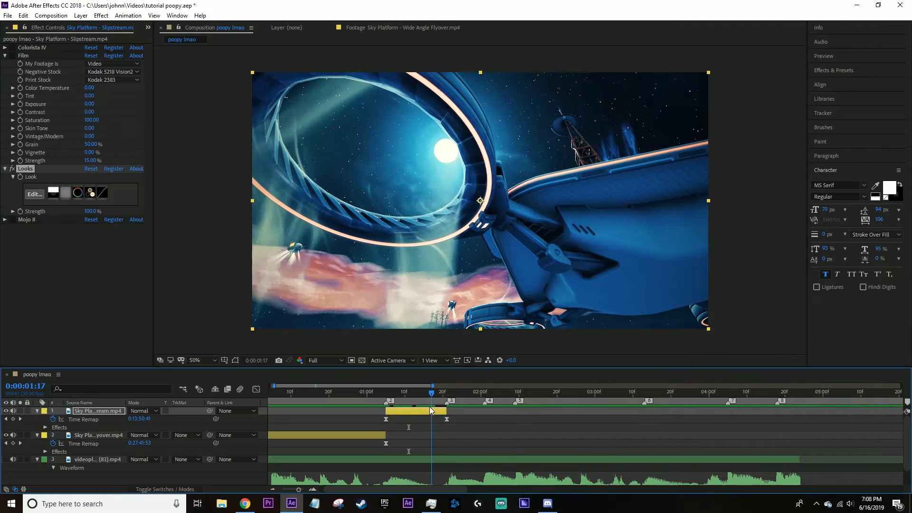
{"action": "key", "text": "Page_Up"}
{"action": "key", "text": "Page_Up"}
{"action": "key", "text": "Page_Up"}
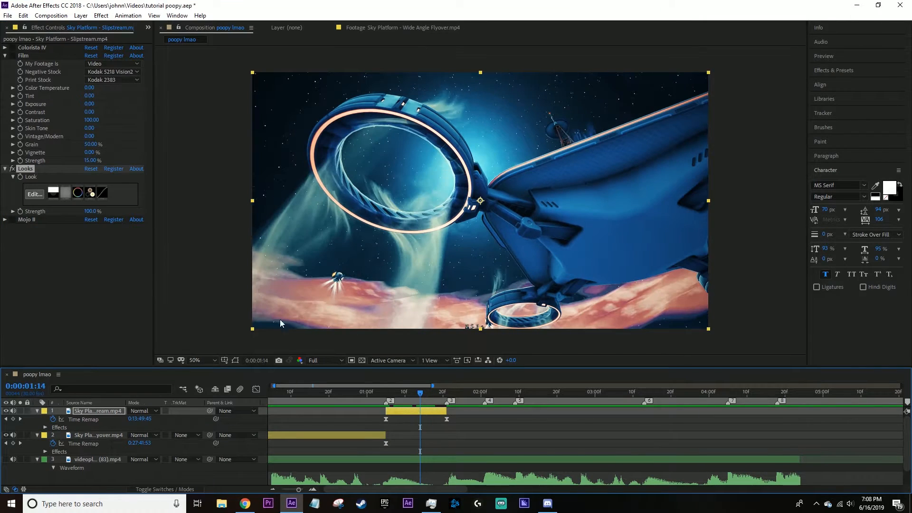
Set the Looks strength to 92% and re-enable the Mojo II, Film and Colorista IV effects on the Slipstream clip.
{"action": "left_click_drag", "start_coordinate": [89, 215], "coordinate": [87, 213]}
{"action": "left_click", "coordinate": [12, 220]}
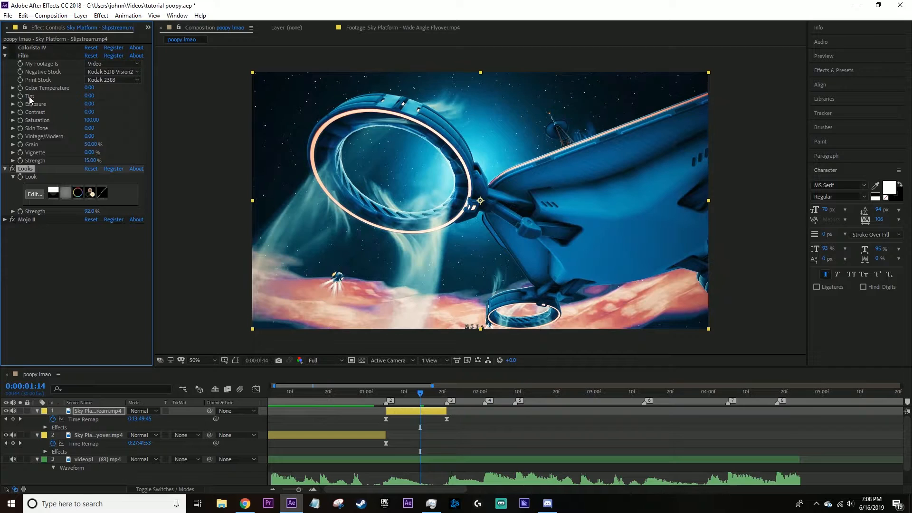
{"action": "left_click", "coordinate": [12, 55]}
{"action": "left_click", "coordinate": [13, 48]}
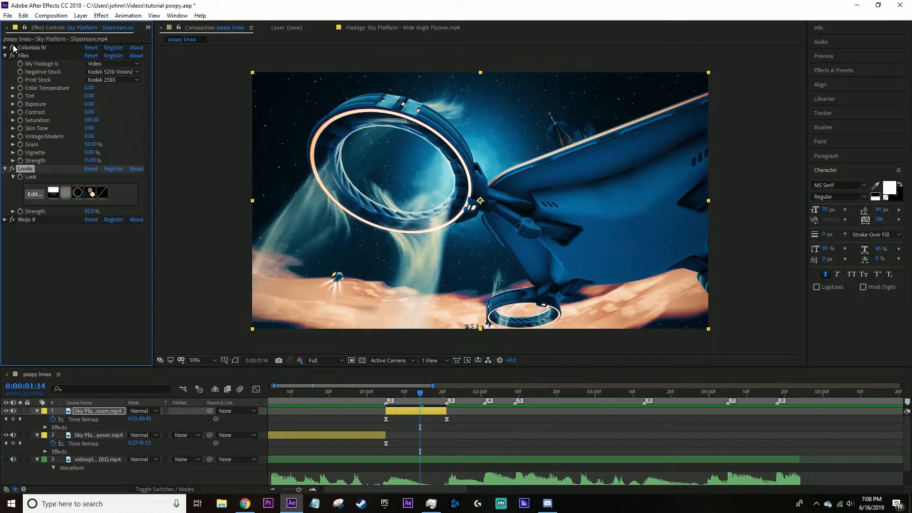
Set the Film effect's strength to 7% on the Slipstream clip and collapse its settings.
{"action": "left_click_drag", "start_coordinate": [94, 161], "coordinate": [97, 170]}
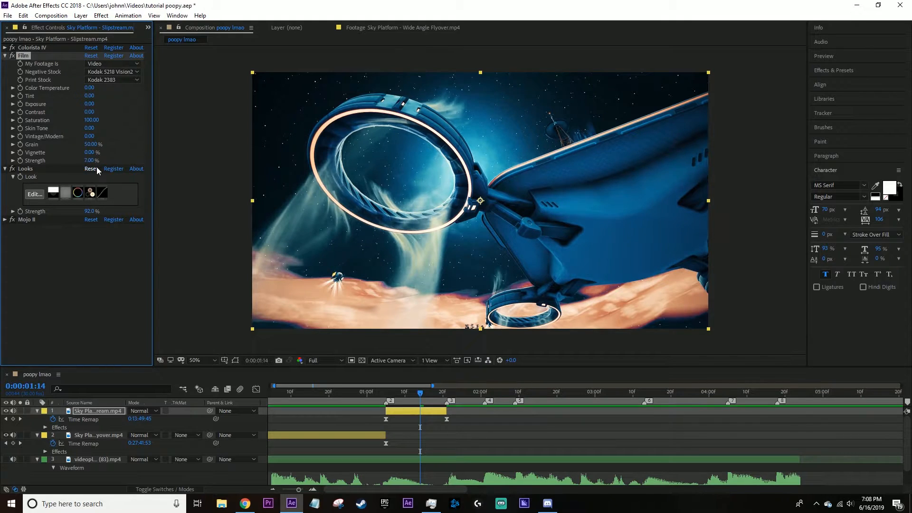
{"action": "left_click", "coordinate": [123, 284]}
{"action": "left_click", "coordinate": [5, 55]}
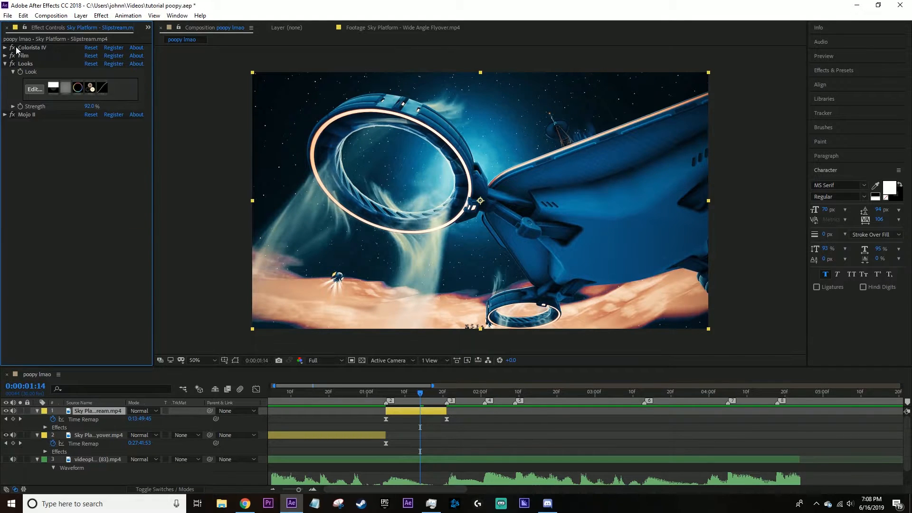
{"action": "left_click", "coordinate": [5, 48]}
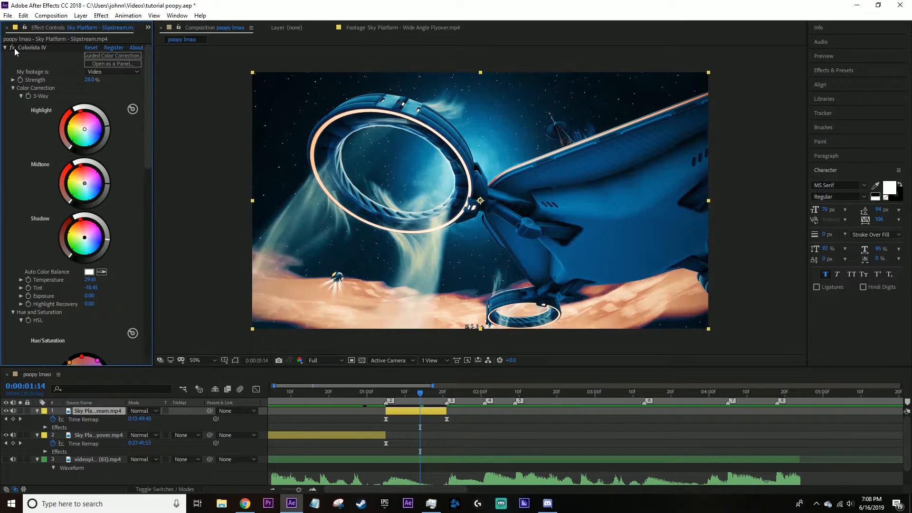
{"action": "left_click", "coordinate": [89, 57]}
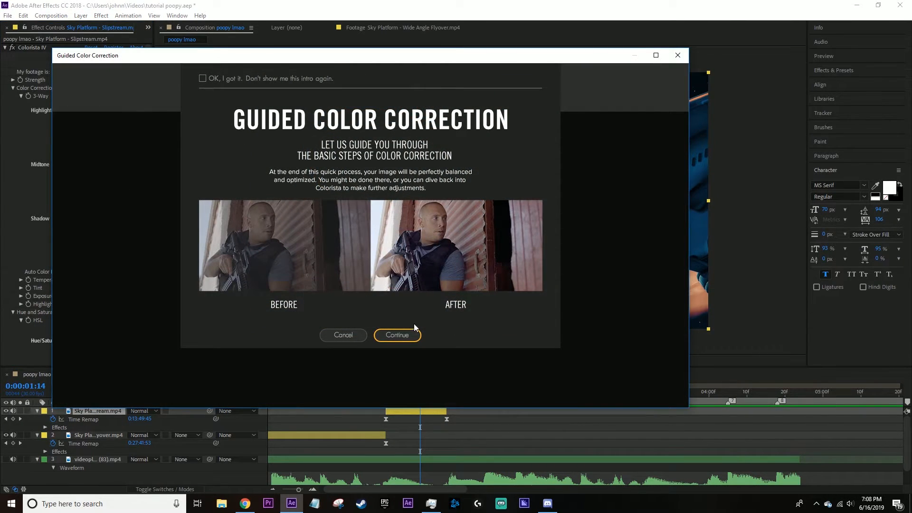
{"action": "left_click", "coordinate": [389, 335]}
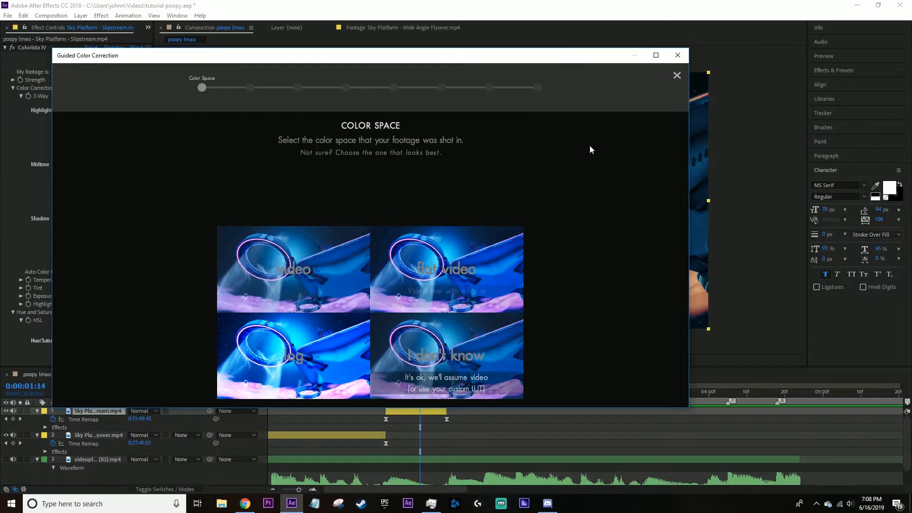
{"action": "left_click", "coordinate": [677, 75]}
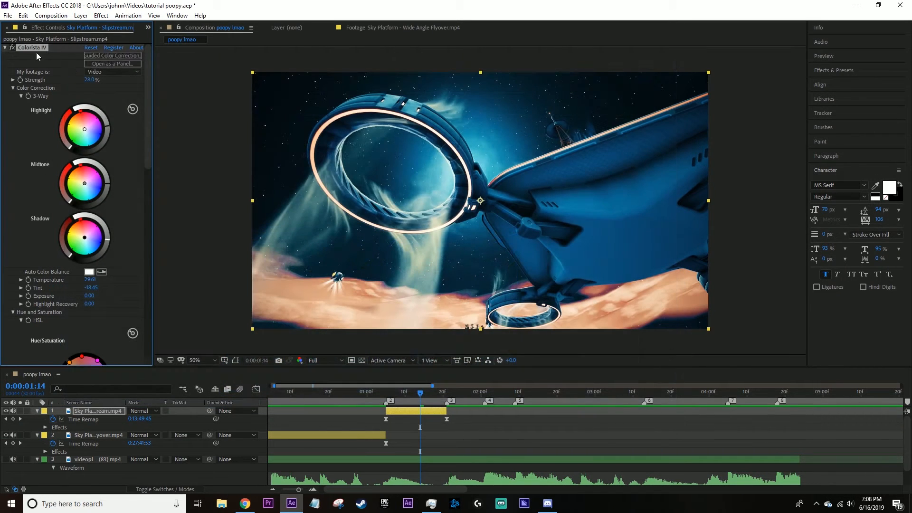
Delete the Colorista IV effect from the Slipstream clip and play the edit from the start to check the grade.
{"action": "key", "text": "Delete"}
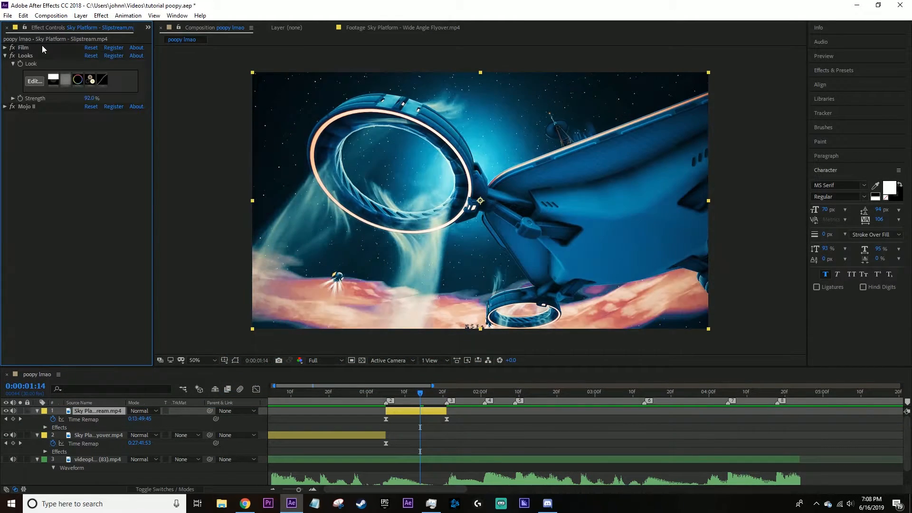
{"action": "left_click_drag", "start_coordinate": [414, 390], "coordinate": [393, 391]}
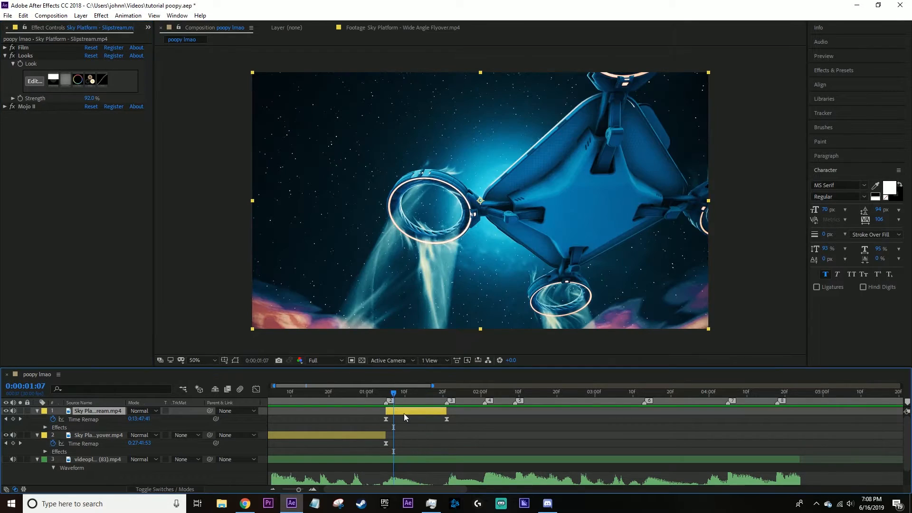
{"action": "key", "text": "Home"}
{"action": "key", "text": "space"}
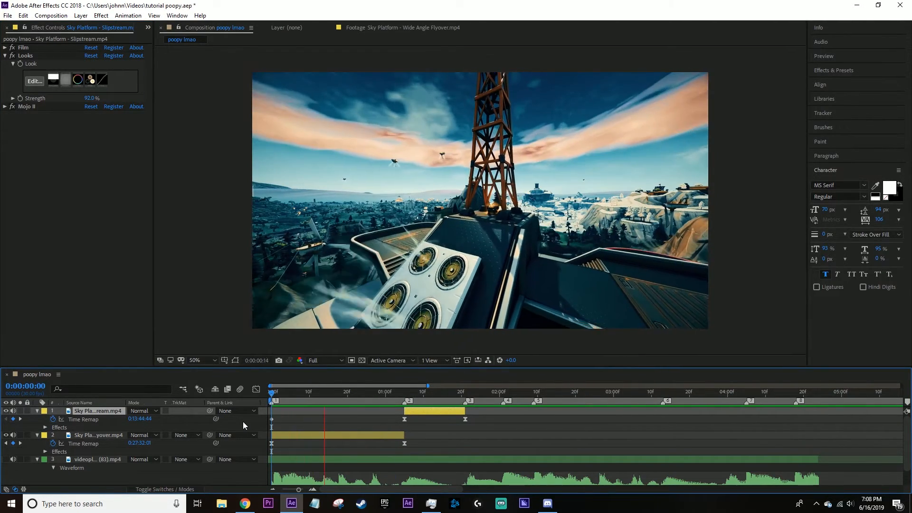
Adjust both ends of the Slipstream time-remap curve for faster ramps in and out, and play back the result.
{"action": "left_click", "coordinate": [243, 421]}
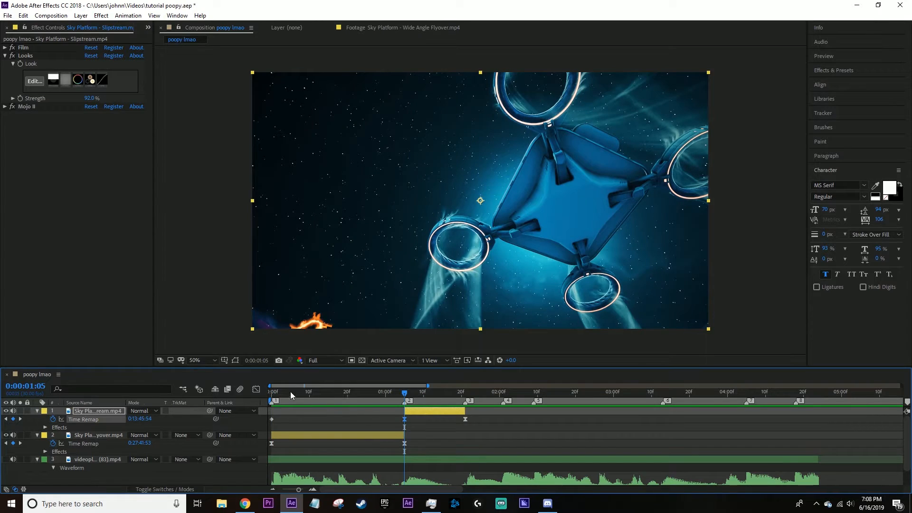
{"action": "left_click", "coordinate": [256, 389]}
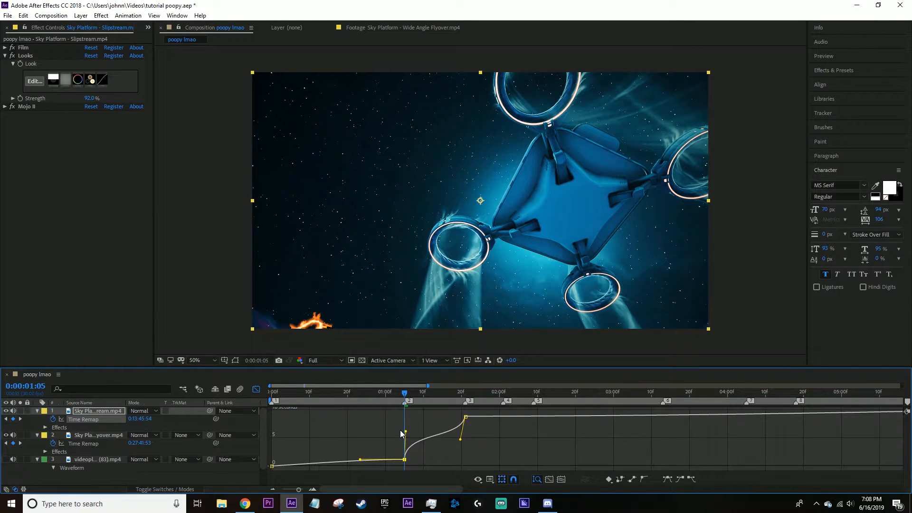
{"action": "left_click_drag", "start_coordinate": [459, 442], "coordinate": [472, 449]}
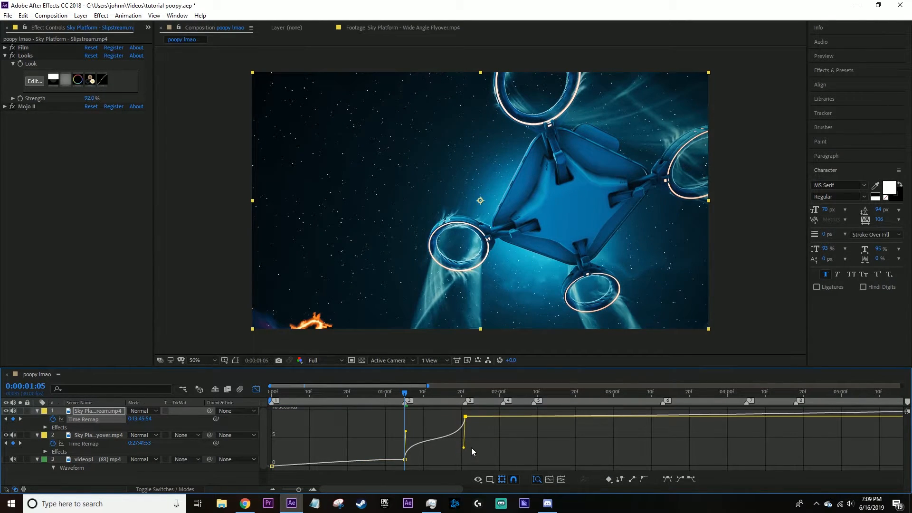
{"action": "left_click_drag", "start_coordinate": [405, 431], "coordinate": [327, 402]}
{"action": "key", "text": "space"}
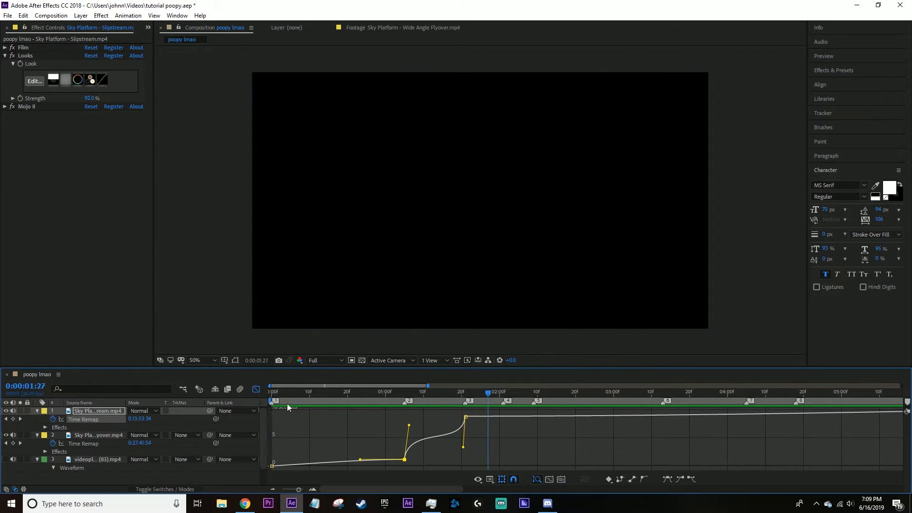
{"action": "key", "text": "space"}
{"action": "left_click", "coordinate": [257, 390]}
Add the Skull Trooper forest clip to the composition at beat marker 3 and enable time remapping on it.
{"action": "left_click", "coordinate": [148, 28]}
{"action": "left_click", "coordinate": [168, 39]}
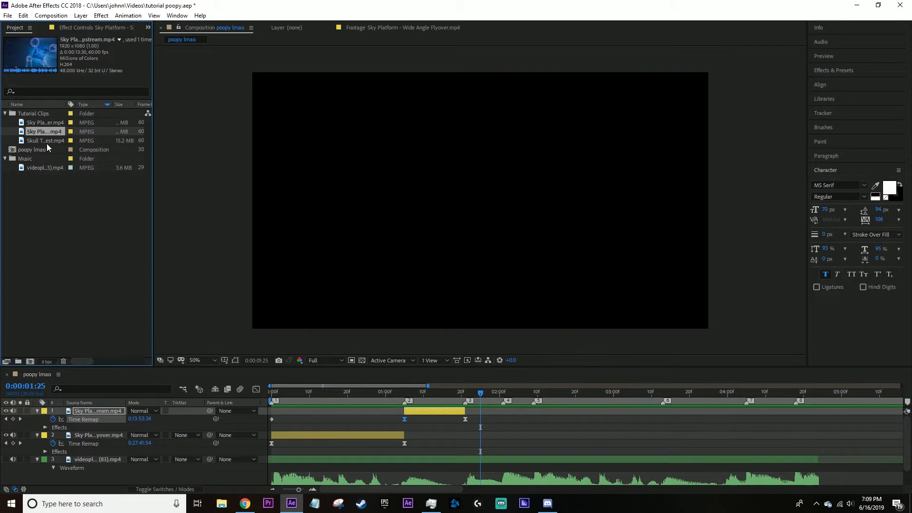
{"action": "left_click", "coordinate": [41, 170]}
{"action": "left_click", "coordinate": [47, 133]}
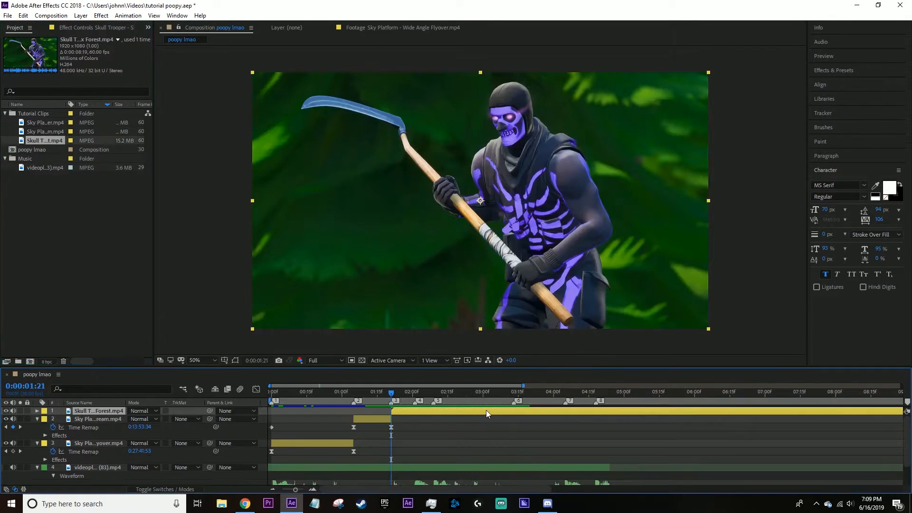
{"action": "right_click", "coordinate": [486, 410]}
{"action": "mouse_move", "coordinate": [537, 216]}
{"action": "left_click", "coordinate": [627, 212]}
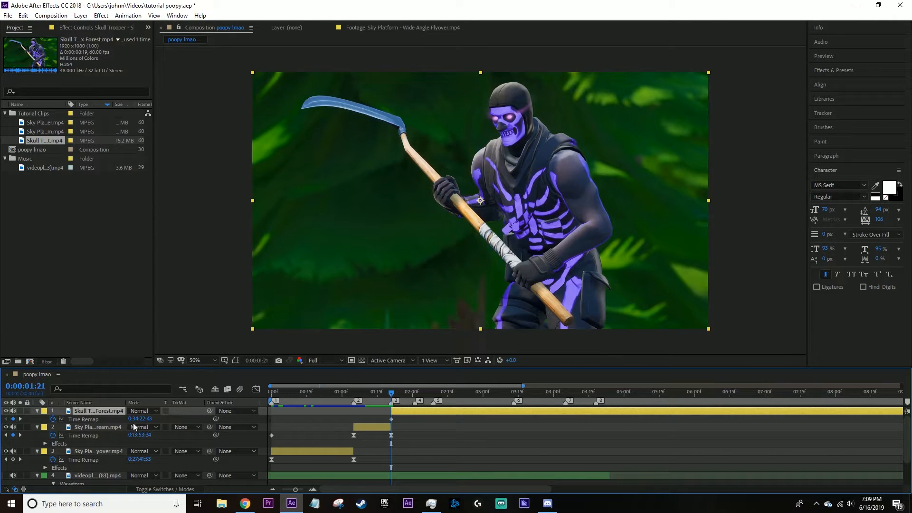
Add a time-remap keyframe to the Skull Trooper clip at 0:00:07:28.
{"action": "key", "text": "minus"}
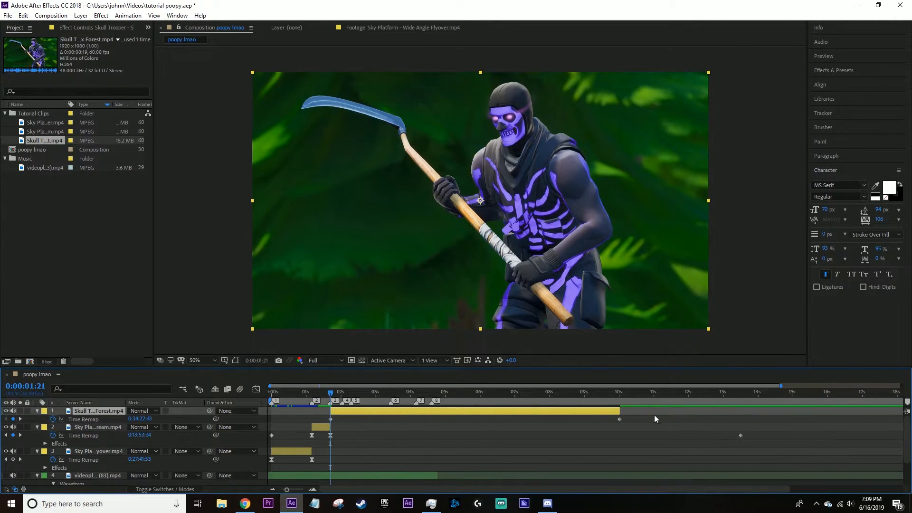
{"action": "left_click_drag", "start_coordinate": [375, 389], "coordinate": [548, 397]}
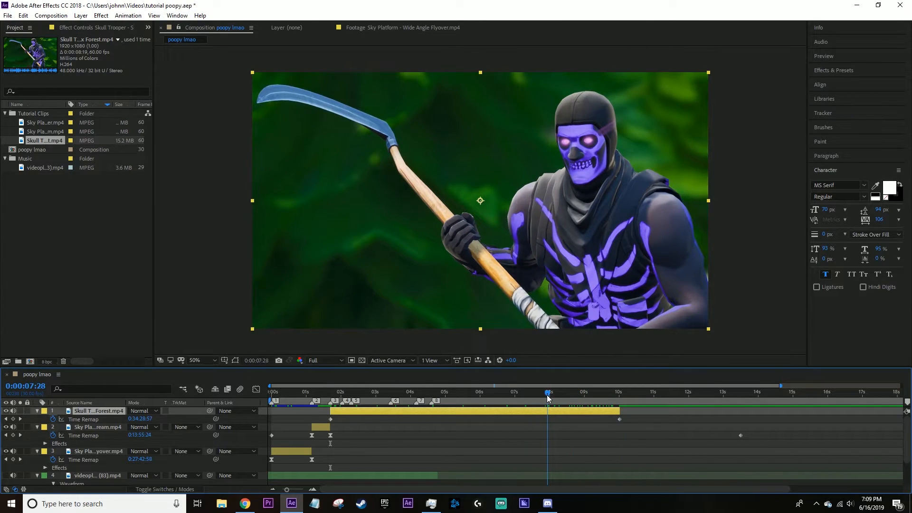
{"action": "left_click", "coordinate": [13, 419]}
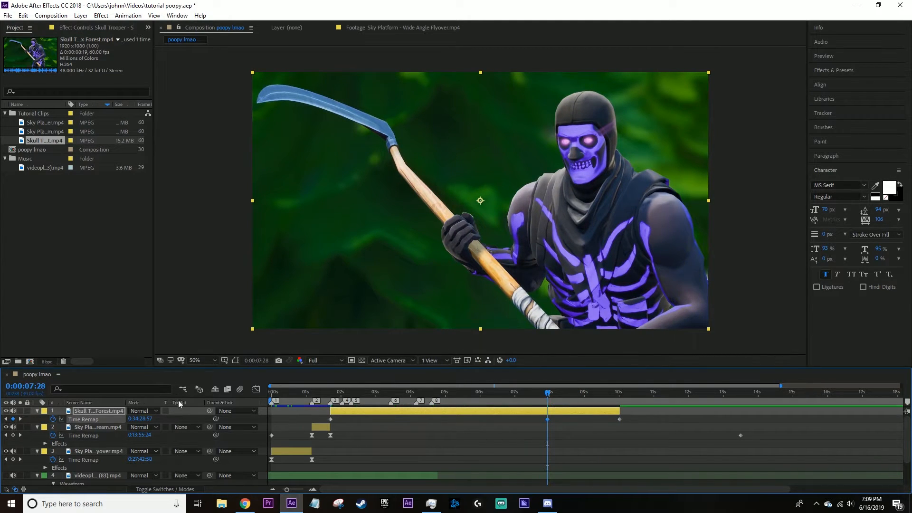
Move the new time-remap keyframe to beat marker 4 at 0:00:02:01, and cut off the Skull Trooper clip after it.
{"action": "left_click_drag", "start_coordinate": [387, 395], "coordinate": [342, 395]}
{"action": "scroll", "coordinate": [453, 413], "scroll_direction": "up", "scroll_amount": 1}
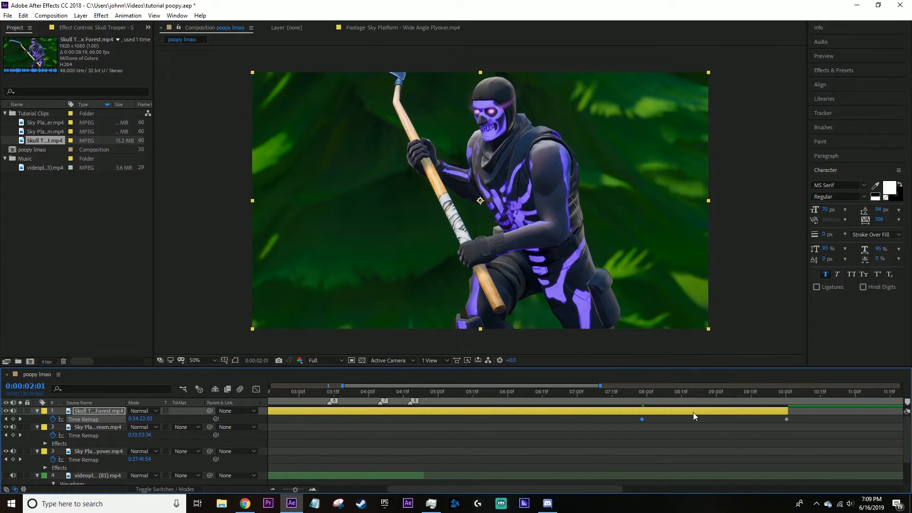
{"action": "left_click", "coordinate": [642, 422]}
{"action": "left_click_drag", "start_coordinate": [643, 420], "coordinate": [414, 421]}
{"action": "key", "text": "ctrl+shift+d"}
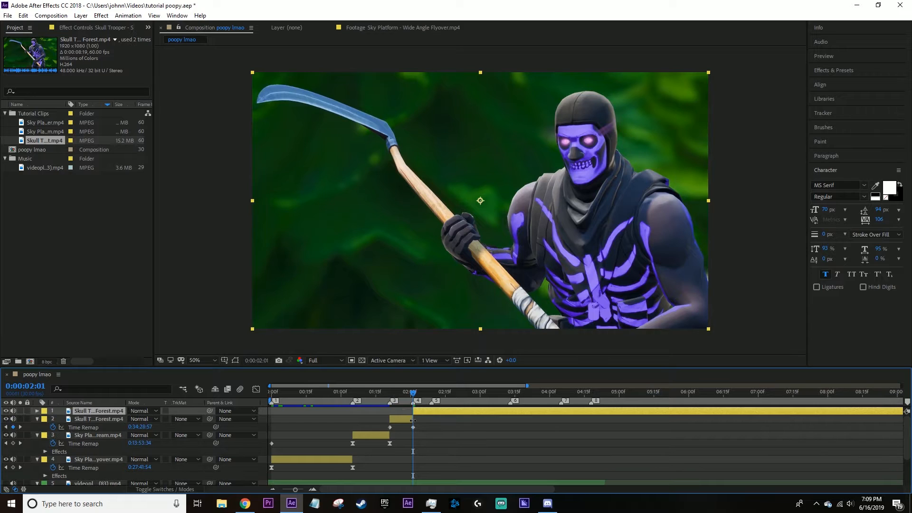
{"action": "key", "text": "Delete"}
Apply Easy Ease to the Skull Trooper clip's two time-remap keyframes and show their curve in the graph editor.
{"action": "scroll", "coordinate": [413, 420], "scroll_direction": "up", "scroll_amount": 2}
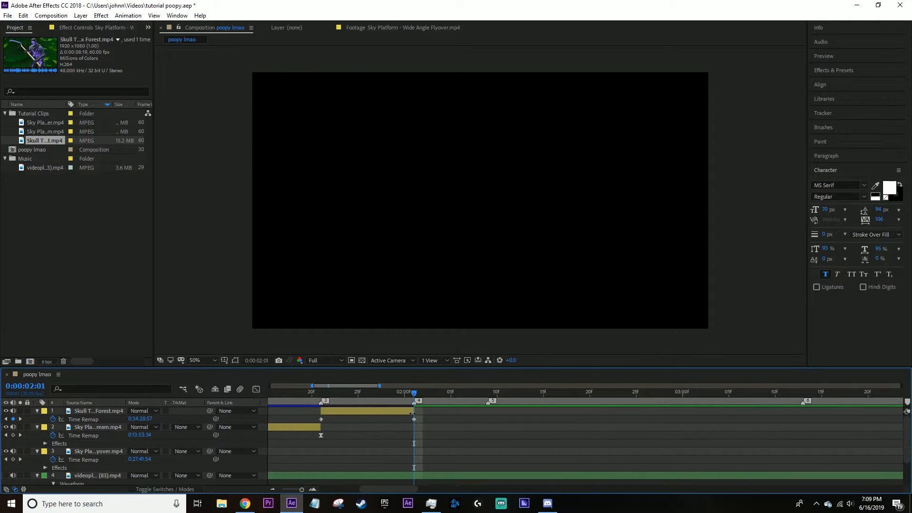
{"action": "left_click_drag", "start_coordinate": [387, 396], "coordinate": [442, 425]}
{"action": "key", "text": "shift+F3"}
{"action": "key", "text": "F9"}
Shape the Skull Trooper time-remap curve to be steep at both ends and flatter in the middle.
{"action": "left_click", "coordinate": [328, 464]}
{"action": "left_click", "coordinate": [311, 460]}
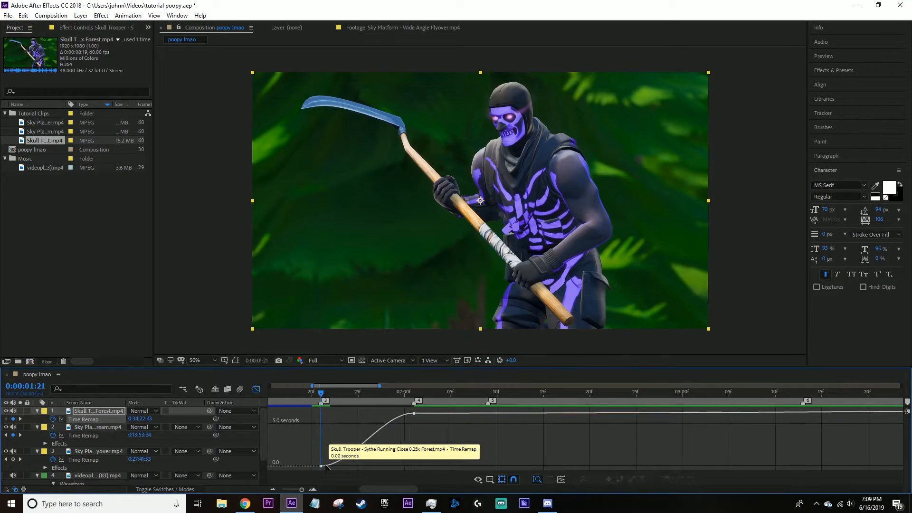
{"action": "left_click", "coordinate": [321, 466]}
{"action": "left_click_drag", "start_coordinate": [347, 459], "coordinate": [329, 434]}
{"action": "left_click_drag", "start_coordinate": [382, 413], "coordinate": [399, 443]}
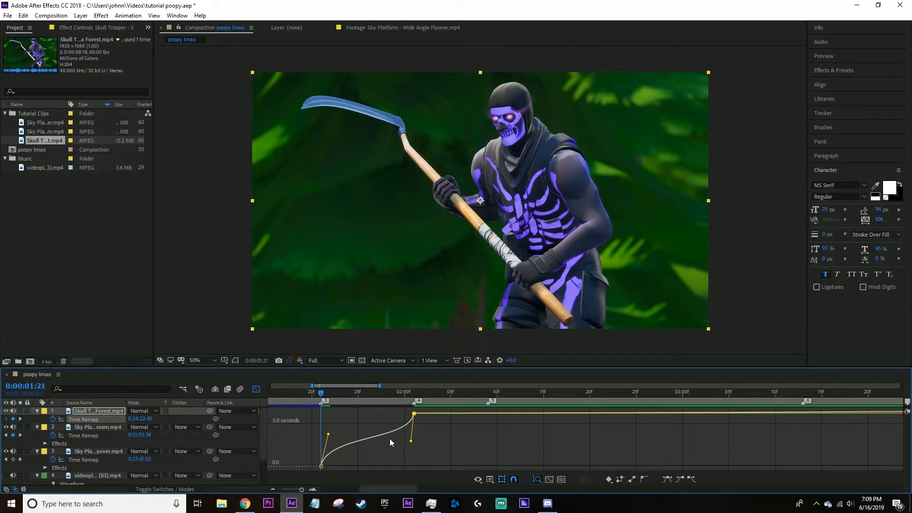
{"action": "left_click_drag", "start_coordinate": [329, 434], "coordinate": [323, 436]}
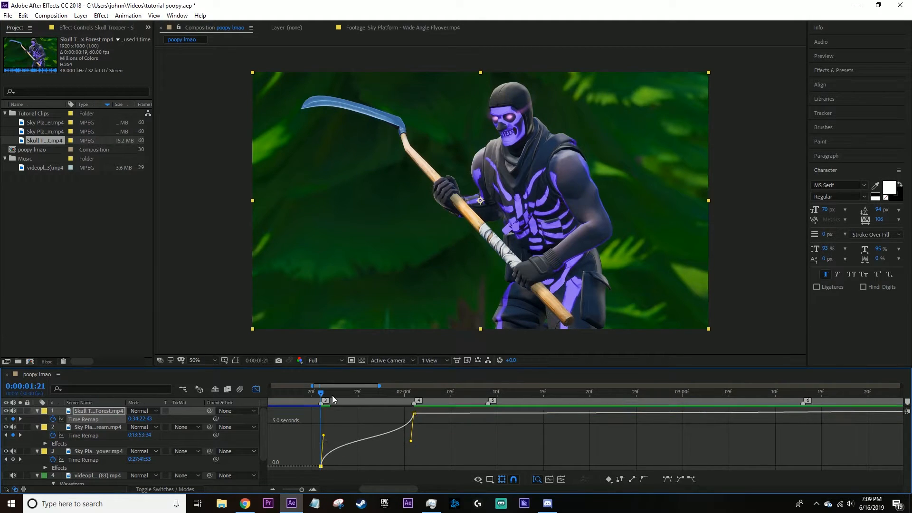
{"action": "left_click", "coordinate": [257, 390]}
Play the edit from the start through the Skull Trooper clip to check its speed ramp.
{"action": "scroll", "coordinate": [371, 433], "scroll_direction": "down", "scroll_amount": 1}
{"action": "left_click_drag", "start_coordinate": [348, 395], "coordinate": [190, 412]}
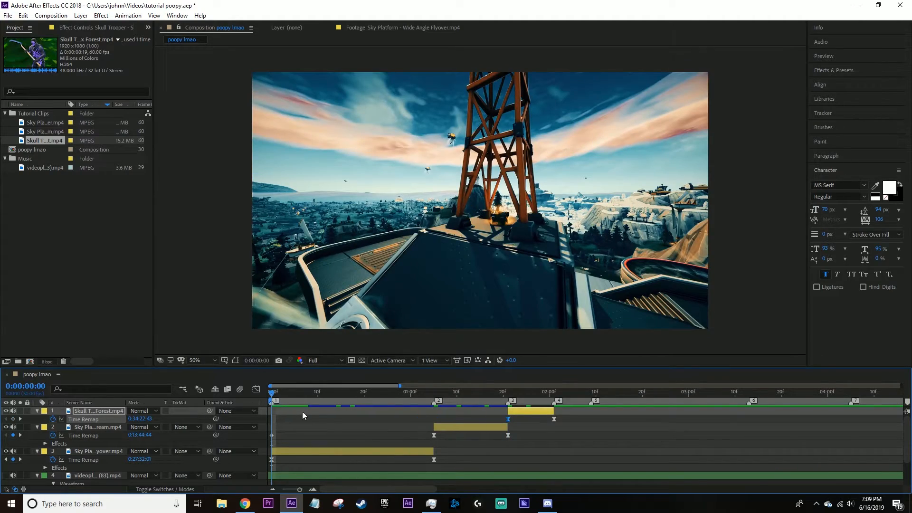
{"action": "key", "text": "space"}
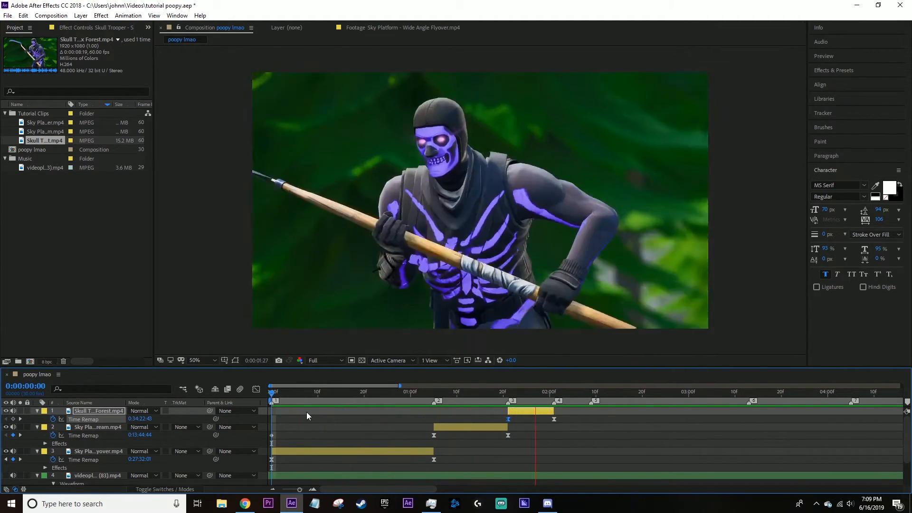
Make the Skull Trooper clip begin later in its footage by moving a new mid-clip time-remap keyframe to the clip's start.
{"action": "left_click", "coordinate": [523, 395]}
{"action": "left_click_drag", "start_coordinate": [522, 401], "coordinate": [540, 398]}
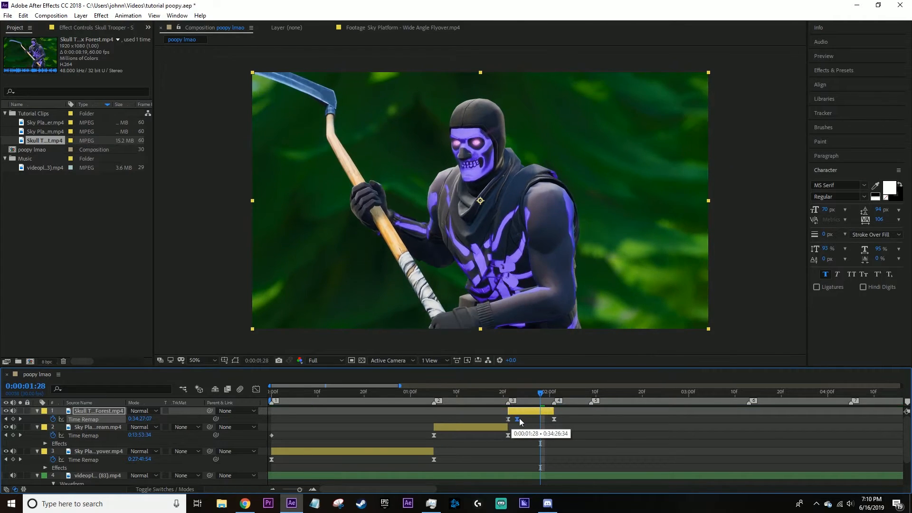
{"action": "left_click_drag", "start_coordinate": [551, 400], "coordinate": [531, 395]}
Ease both Skull Trooper time-remap keyframes again and reshape the curve so it runs fast at the ends and slow between.
{"action": "left_click_drag", "start_coordinate": [487, 417], "coordinate": [584, 423]}
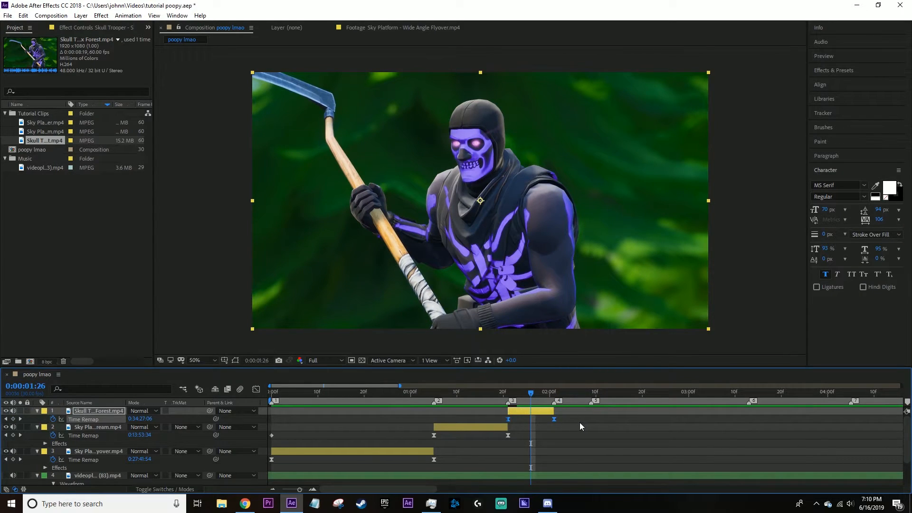
{"action": "key", "text": "F9"}
{"action": "left_click", "coordinate": [256, 390]}
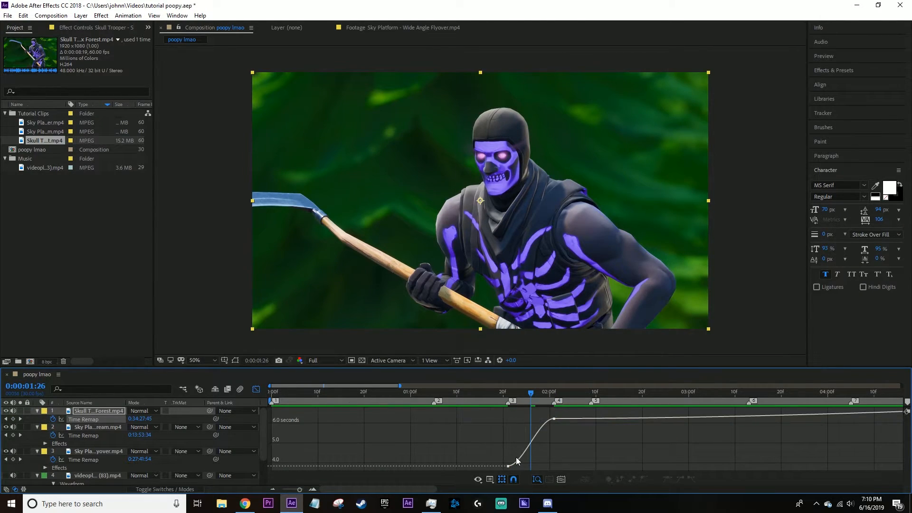
{"action": "key", "text": "equal"}
{"action": "left_click_drag", "start_coordinate": [531, 467], "coordinate": [502, 435]}
{"action": "left_click_drag", "start_coordinate": [561, 414], "coordinate": [590, 450]}
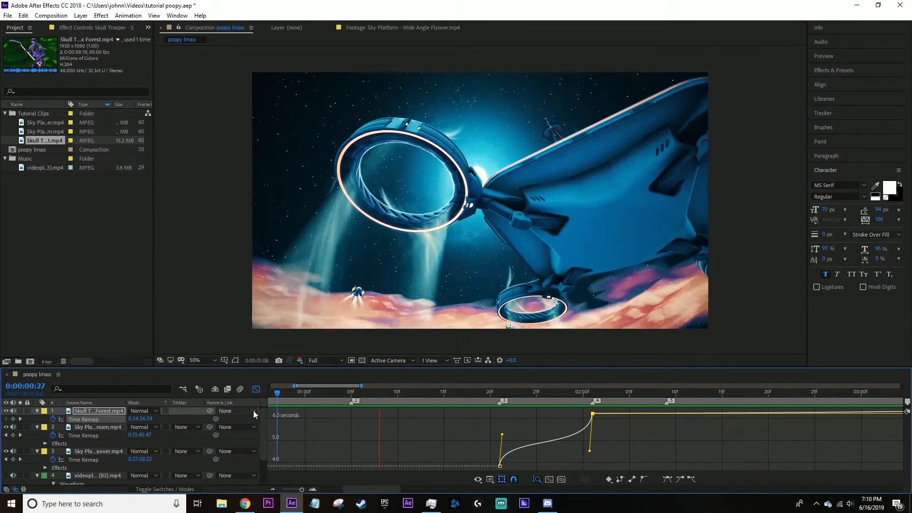
Extend the Skull Trooper clip to marker 5 and move its last time-remap keyframe there.
{"action": "key", "text": "space"}
{"action": "left_click", "coordinate": [583, 394]}
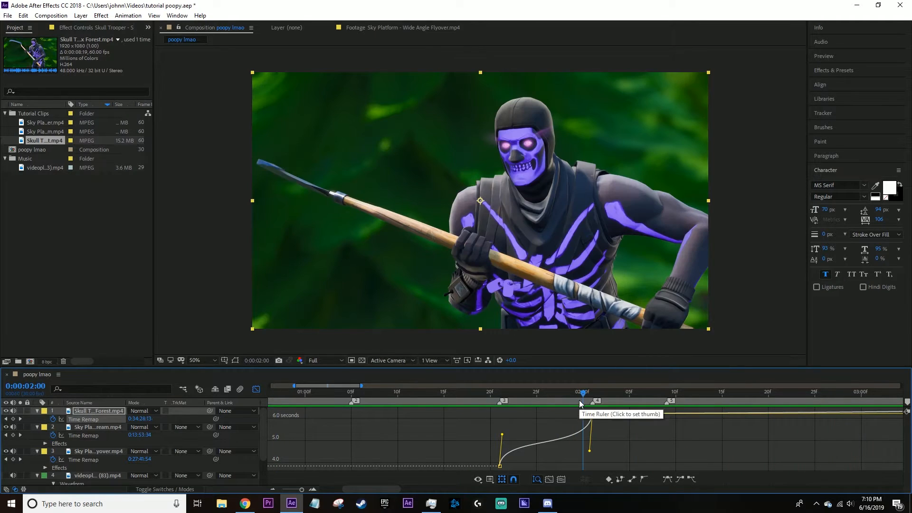
{"action": "left_click", "coordinate": [256, 390]}
{"action": "left_click_drag", "start_coordinate": [593, 419], "coordinate": [671, 424]}
{"action": "left_click_drag", "start_coordinate": [592, 410], "coordinate": [557, 413]}
{"action": "key", "text": "minus"}
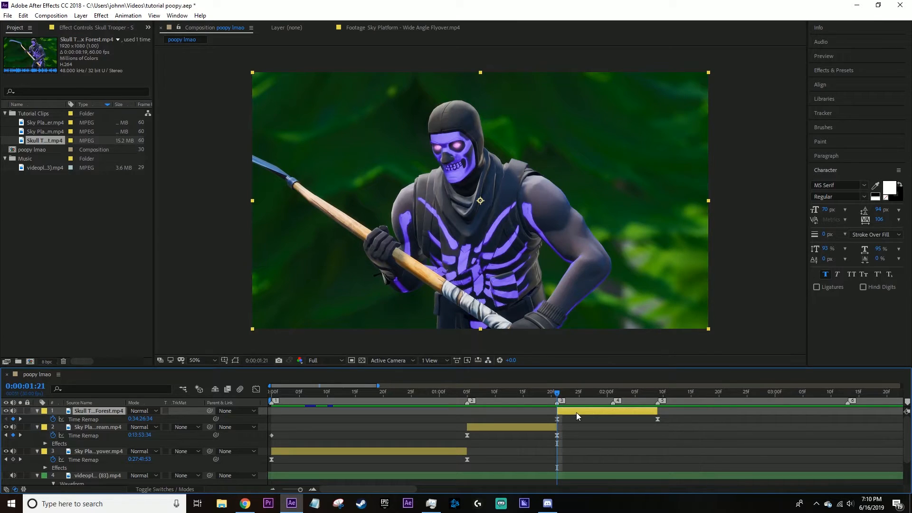
Shorten the handles of both Skull Trooper time-remap keyframes so the curve rises more steadily through the middle.
{"action": "left_click", "coordinate": [572, 419]}
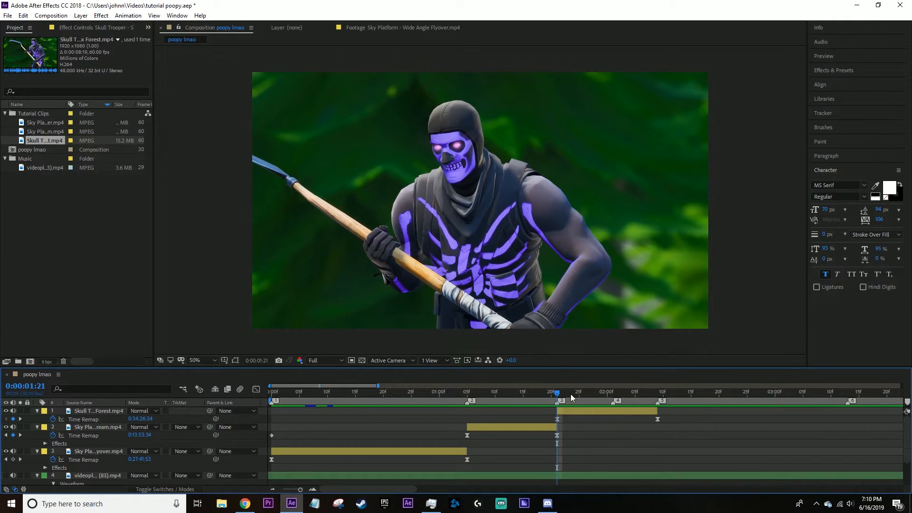
{"action": "left_click", "coordinate": [557, 417]}
{"action": "left_click", "coordinate": [256, 389]}
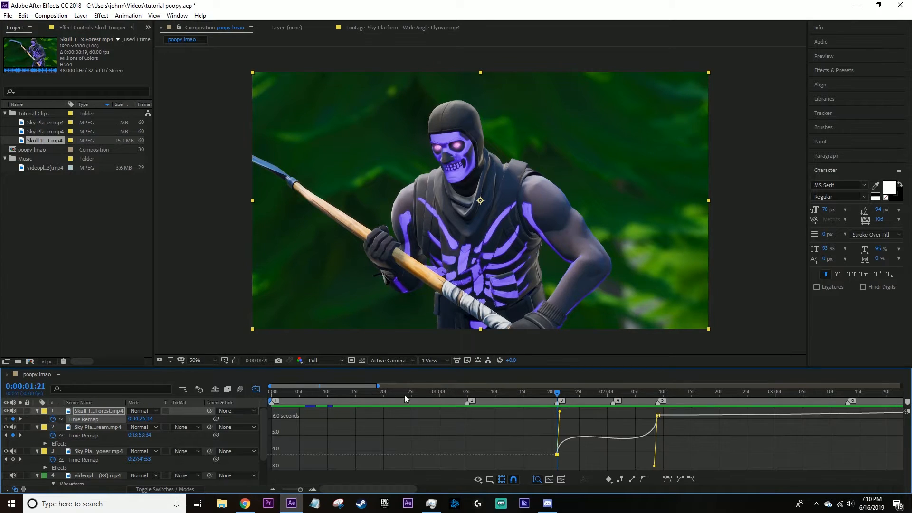
{"action": "left_click_drag", "start_coordinate": [654, 466], "coordinate": [660, 435]}
{"action": "mouse_move", "coordinate": [559, 421]}
{"action": "left_mouse_down"}
{"action": "mouse_move", "coordinate": [568, 429]}
{"action": "mouse_move", "coordinate": [549, 426]}
{"action": "mouse_move", "coordinate": [564, 425]}
{"action": "left_mouse_up"}
Play the edit from 0:00:01:02 into the Skull Trooper clip to check the extended speed ramp.
{"action": "left_click_drag", "start_coordinate": [558, 394], "coordinate": [450, 396]}
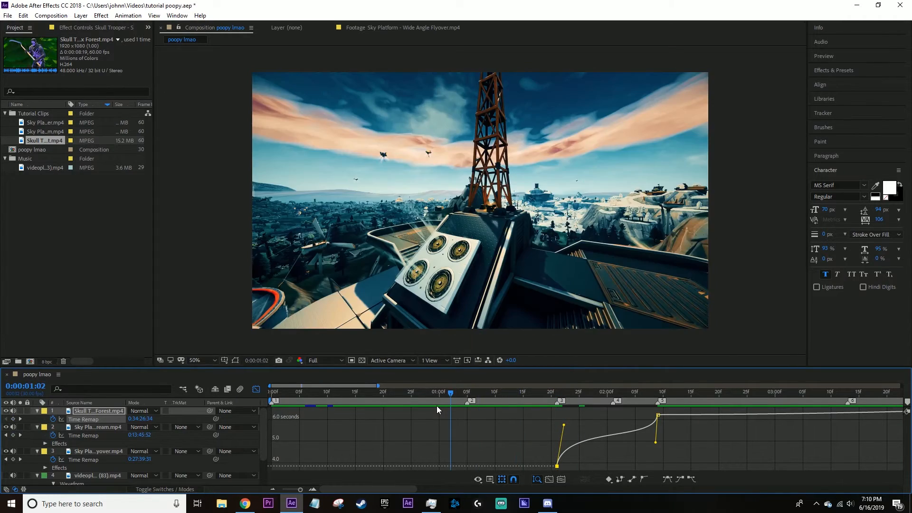
{"action": "key", "text": "space"}
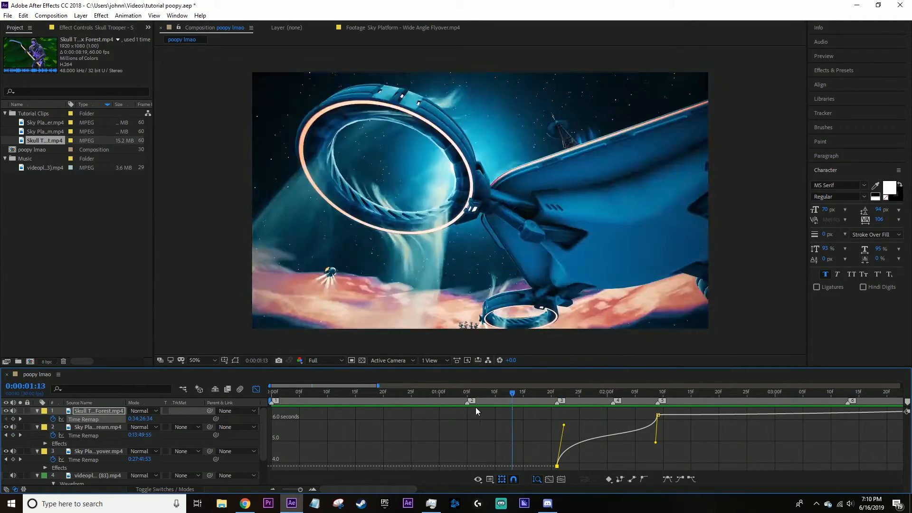
{"action": "key", "text": "space"}
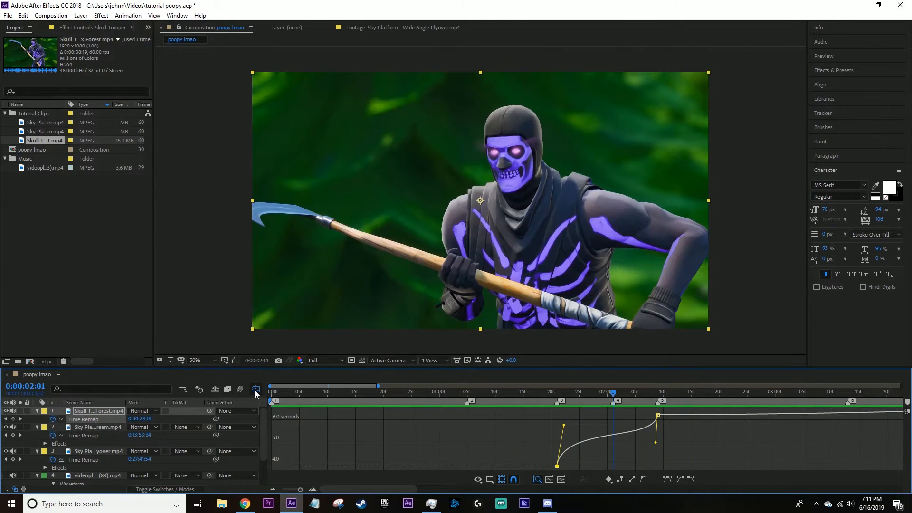
Add a Skull Trooper time-remap keyframe at marker 4.
{"action": "left_click", "coordinate": [256, 389]}
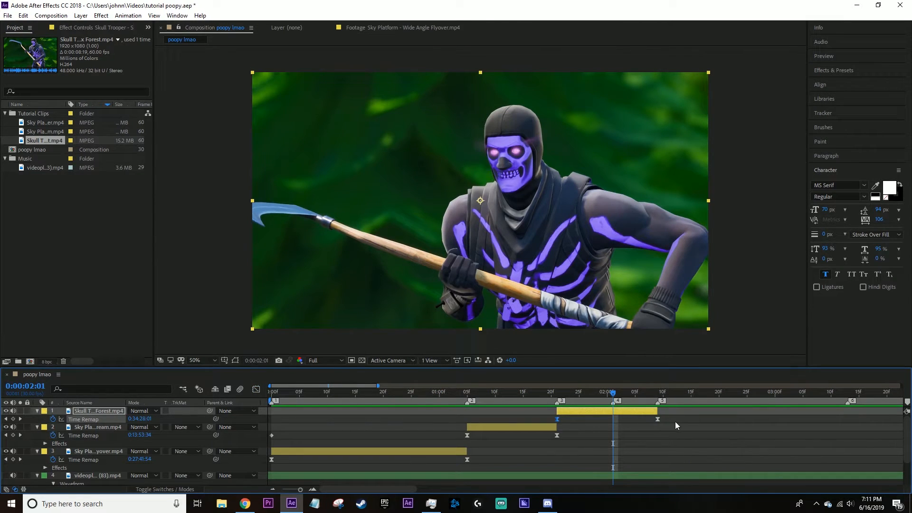
{"action": "right_click", "coordinate": [611, 406]}
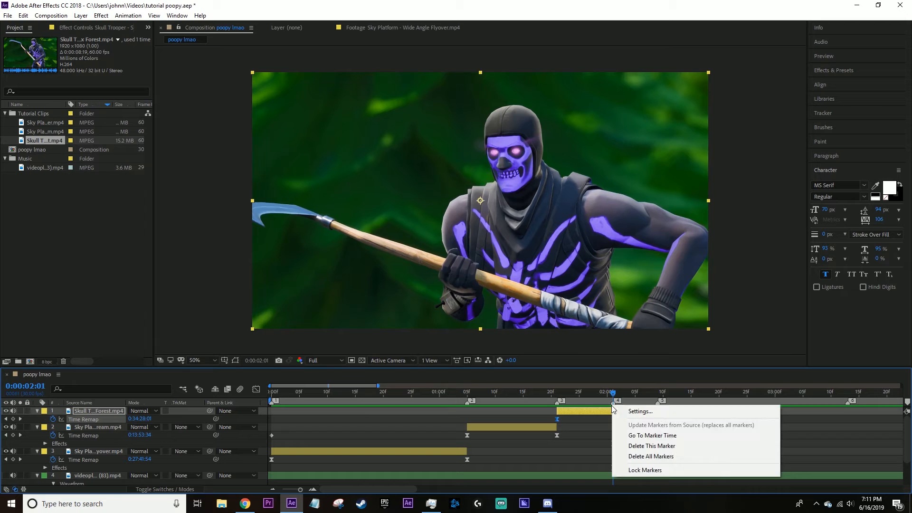
{"action": "left_click", "coordinate": [609, 411]}
{"action": "left_click", "coordinate": [13, 419]}
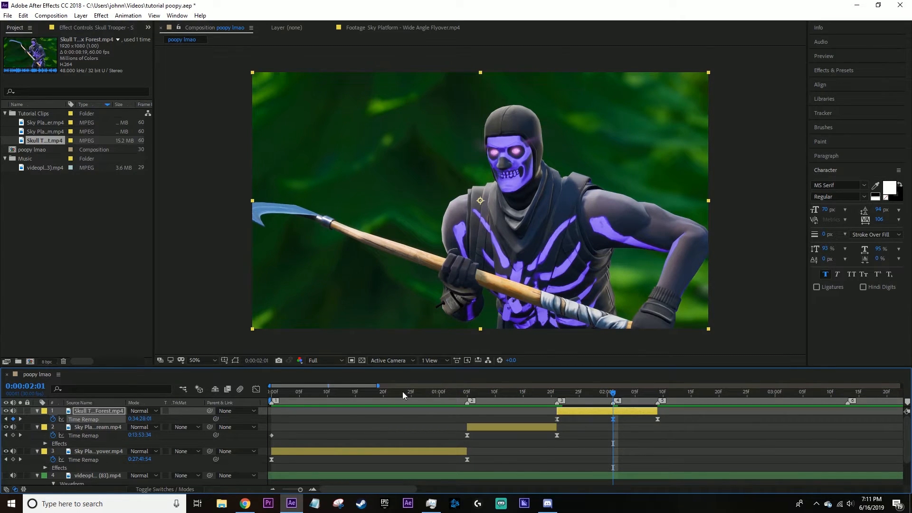
Try shaping the Skull Trooper time-remap curve into two speed ramps that meet steeply at marker 4.
{"action": "left_click", "coordinate": [256, 389]}
{"action": "left_click_drag", "start_coordinate": [589, 439], "coordinate": [612, 429]}
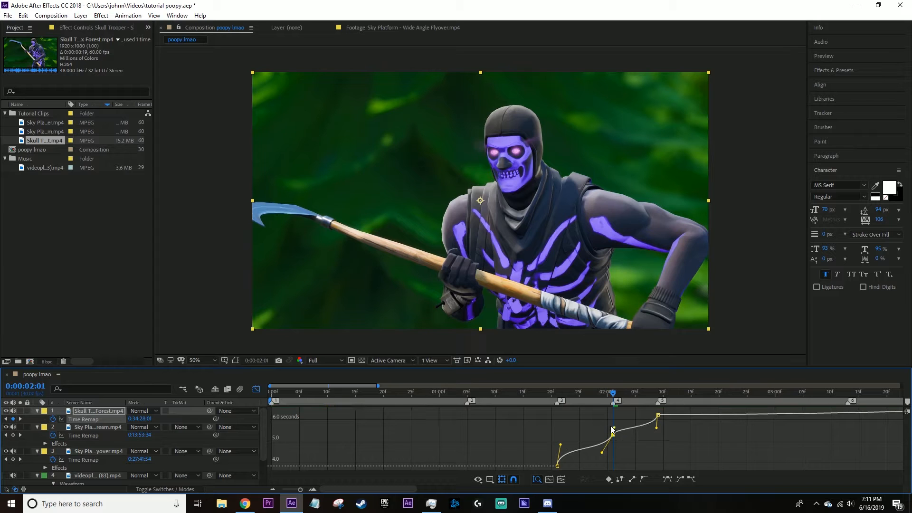
{"action": "left_click", "coordinate": [626, 435]}
{"action": "left_click_drag", "start_coordinate": [616, 394], "coordinate": [613, 428]}
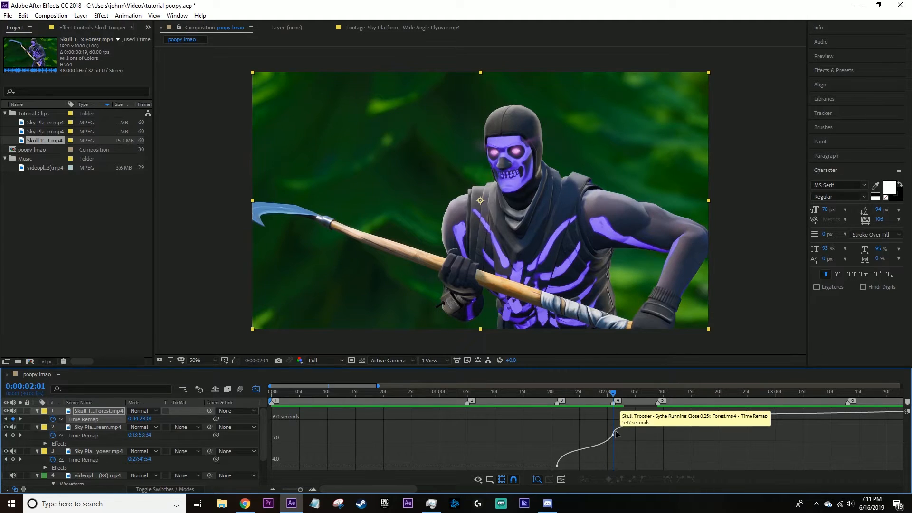
{"action": "left_click", "coordinate": [613, 435]}
{"action": "left_click_drag", "start_coordinate": [603, 454], "coordinate": [563, 438]}
{"action": "left_click", "coordinate": [637, 422]}
{"action": "left_click", "coordinate": [660, 426]}
Play the edit from the start to check the double speed ramp on the Skull Trooper clip.
{"action": "key", "text": "space"}
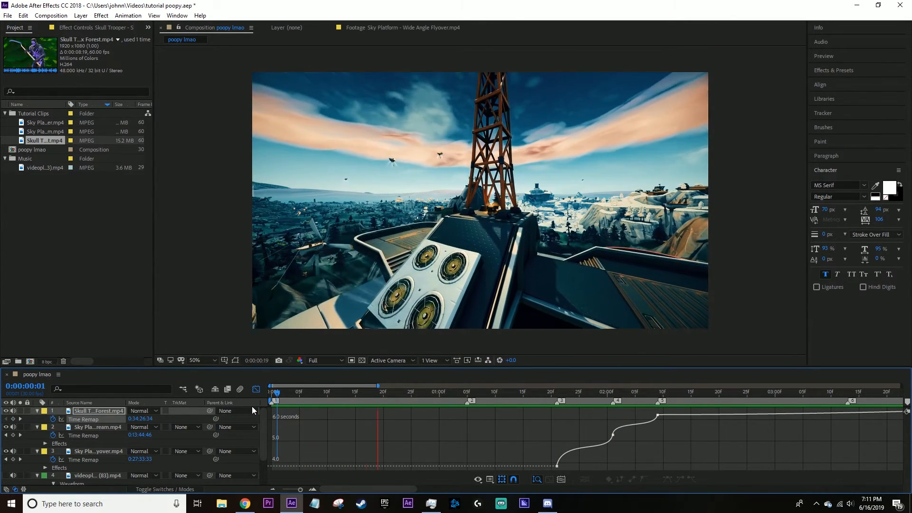
{"action": "key", "text": "space"}
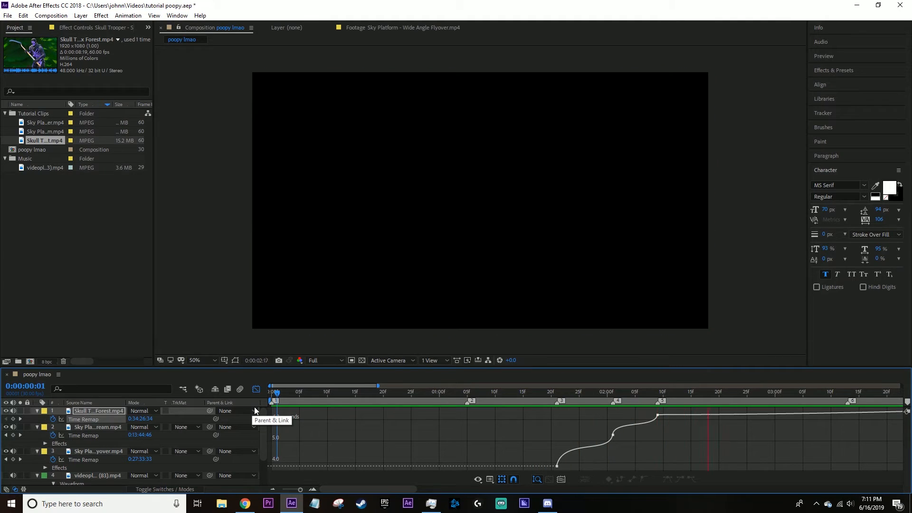
{"action": "left_click", "coordinate": [610, 394]}
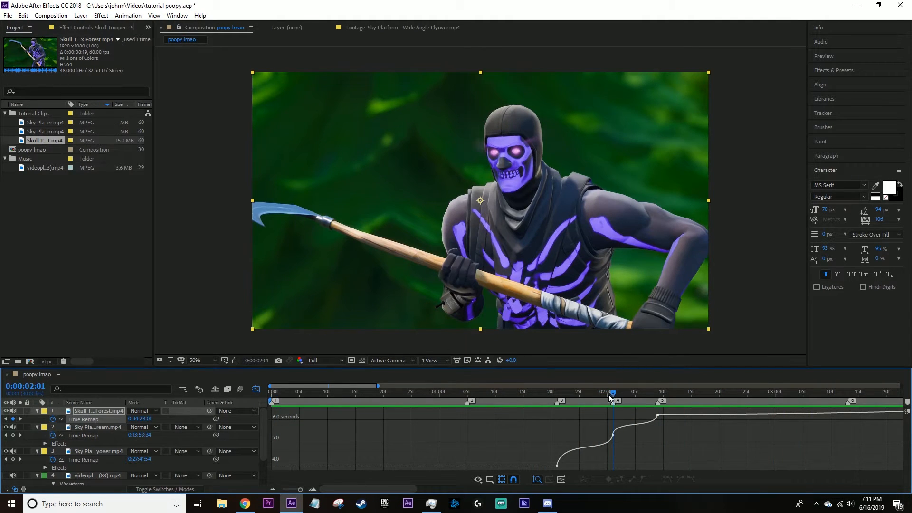
Delete the Skull Trooper time-remap keyframe at marker 4.
{"action": "left_click", "coordinate": [256, 389]}
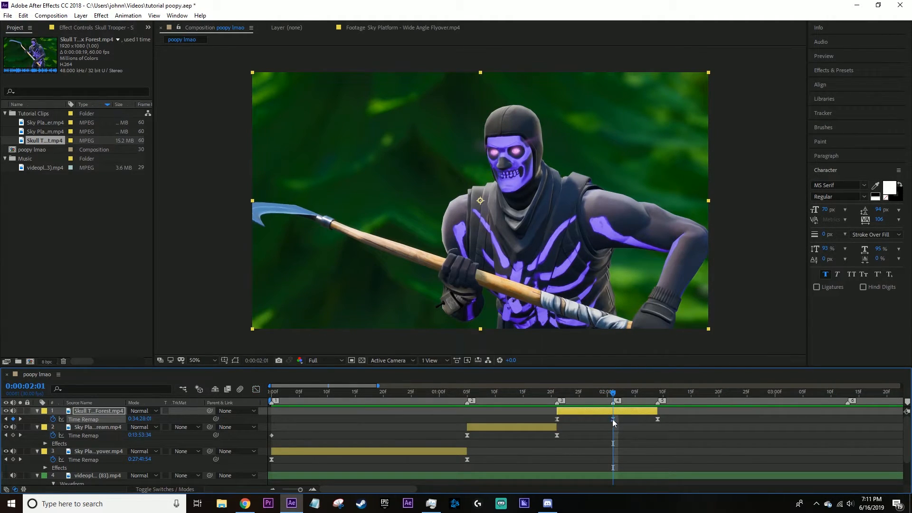
{"action": "key", "text": "Delete"}
{"action": "left_click", "coordinate": [256, 390]}
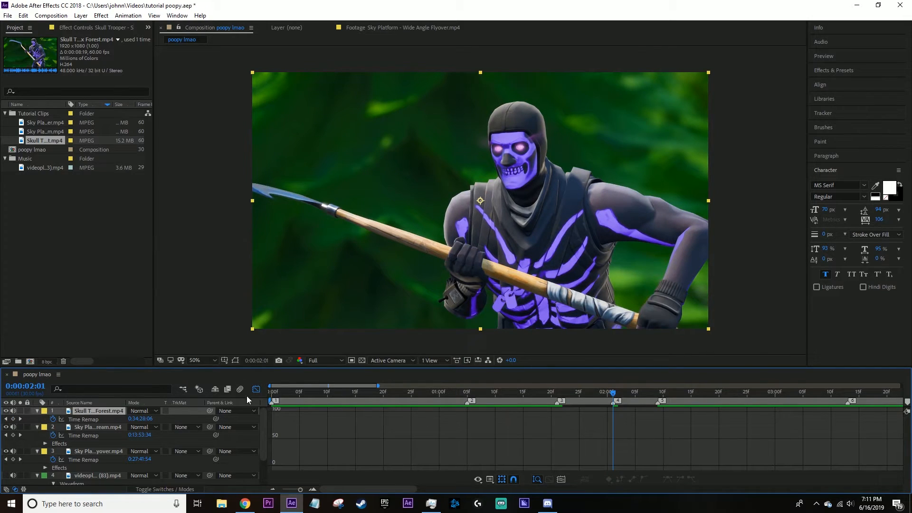
{"action": "left_click", "coordinate": [256, 389]}
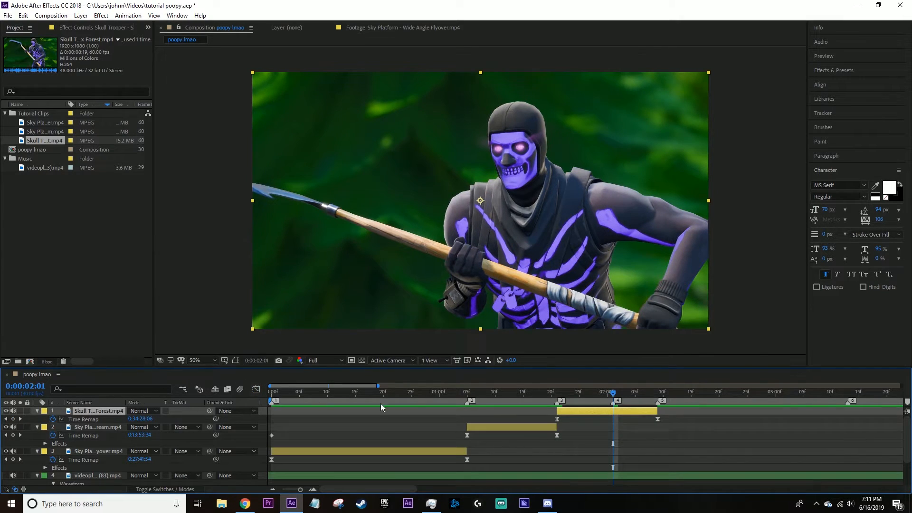
Adjust the first Skull Trooper time-remap keyframe's handle so the curve starts steeply and flattens less in the middle.
{"action": "left_click", "coordinate": [256, 390]}
{"action": "left_click", "coordinate": [534, 427]}
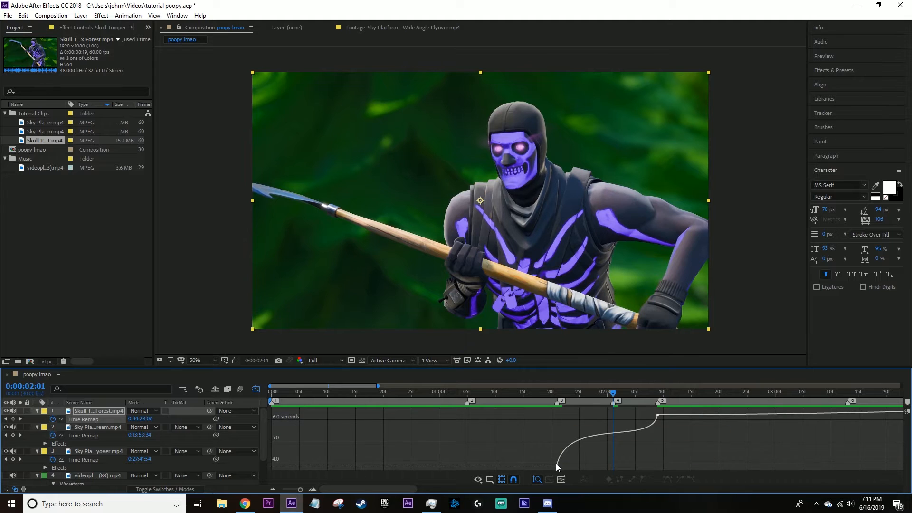
{"action": "left_click", "coordinate": [557, 466]}
{"action": "mouse_move", "coordinate": [568, 417]}
{"action": "left_mouse_down"}
{"action": "mouse_move", "coordinate": [560, 435]}
{"action": "mouse_move", "coordinate": [556, 427]}
{"action": "left_mouse_up"}
{"action": "left_click", "coordinate": [576, 430]}
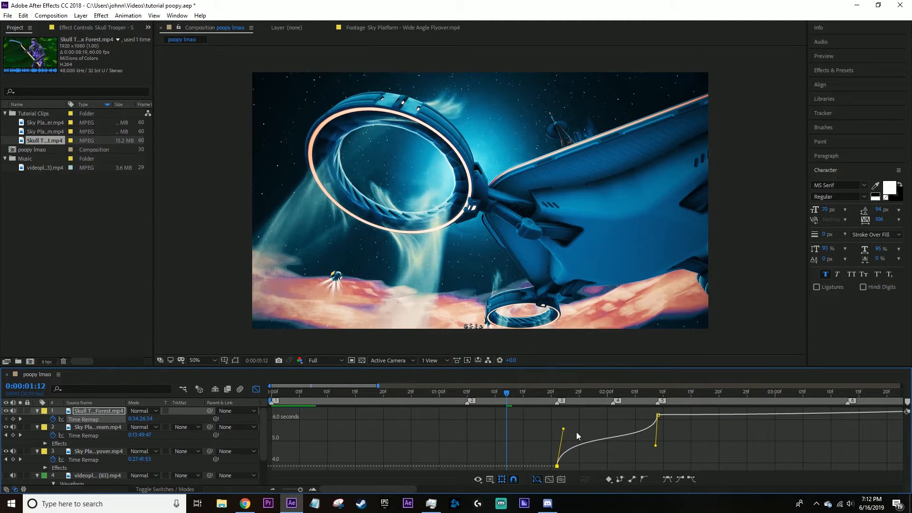
{"action": "left_click", "coordinate": [577, 432]}
Play the edit from near the start through the Skull Trooper clip to check the single speed ramp.
{"action": "left_click_drag", "start_coordinate": [561, 392], "coordinate": [385, 411]}
{"action": "key", "text": "space"}
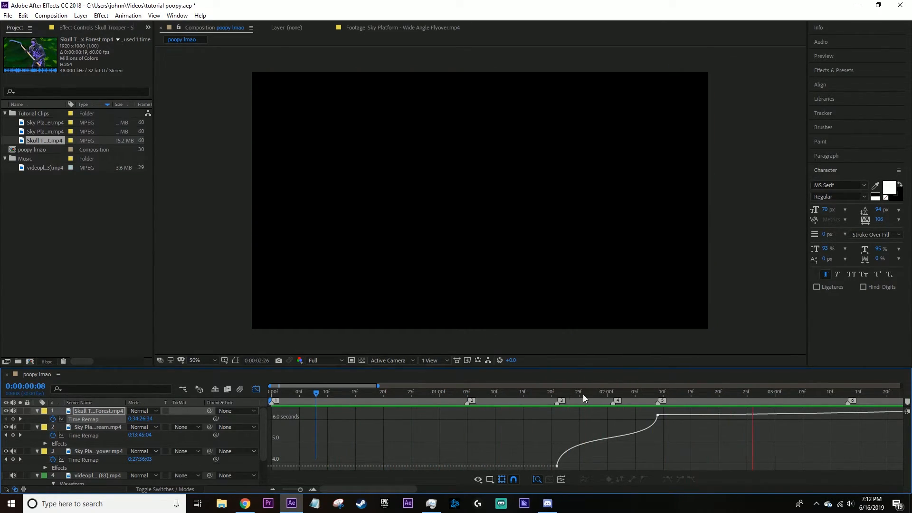
{"action": "left_click", "coordinate": [256, 389]}
Start applying an animation preset to the Skull Trooper clip and browse to the ANIMATION PRESETS folder on DATA (D:).
{"action": "left_click", "coordinate": [128, 15]}
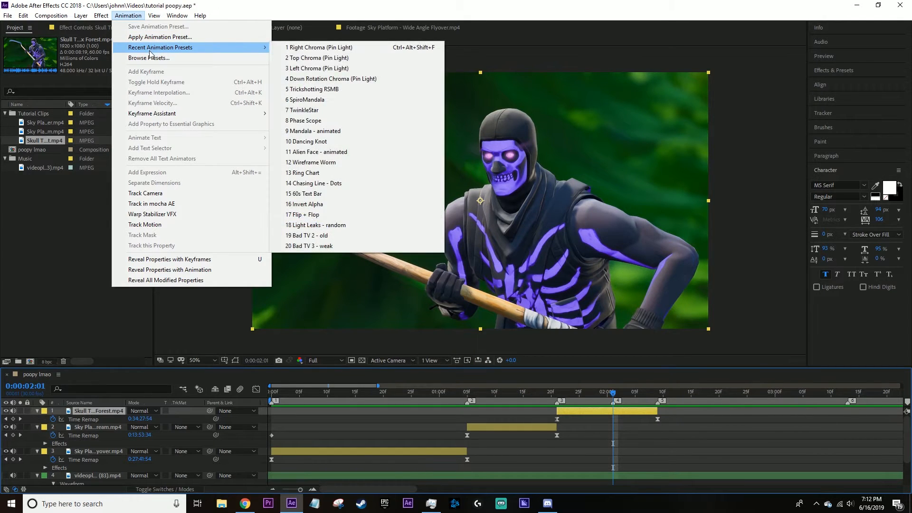
{"action": "left_click", "coordinate": [156, 37]}
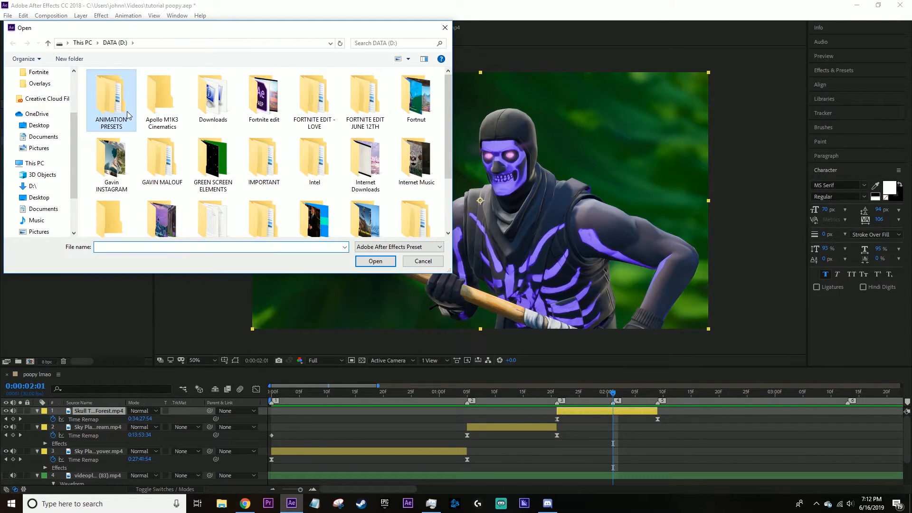
{"action": "double_click", "coordinate": [127, 115]}
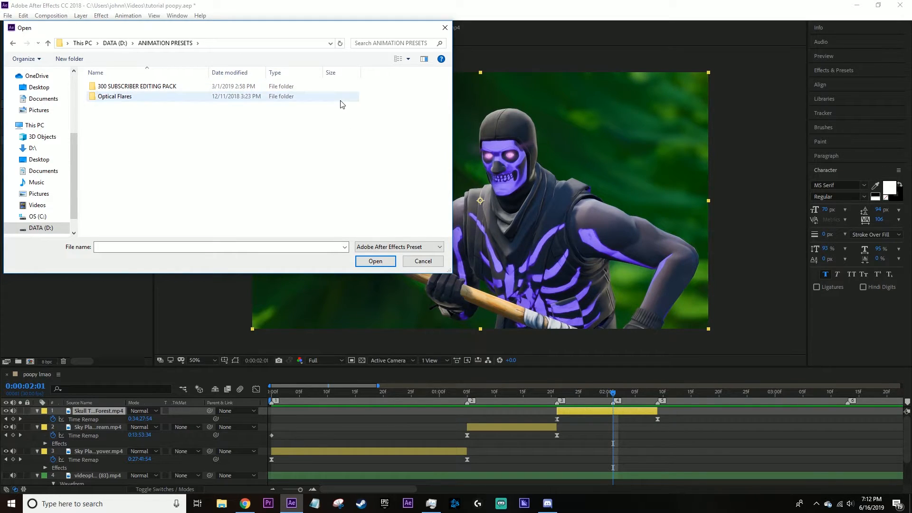
{"action": "left_click", "coordinate": [192, 247]}
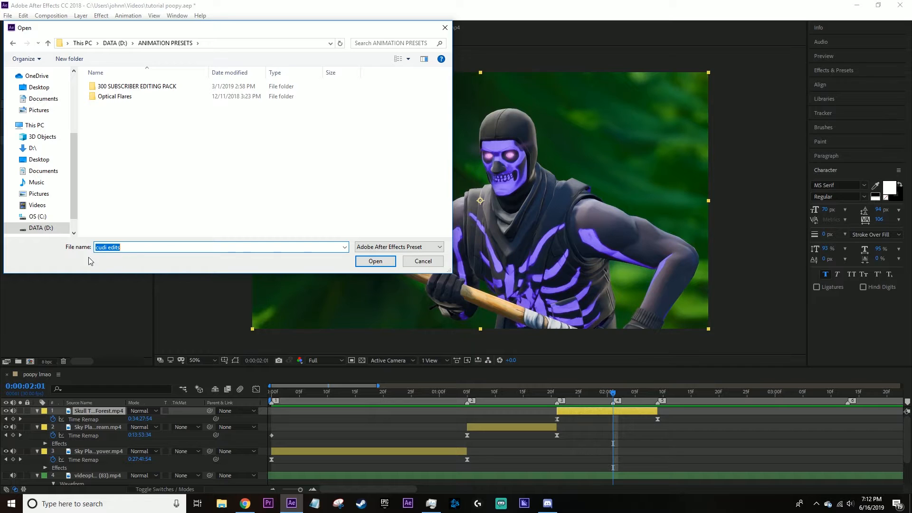
{"action": "key", "text": "BackSpace"}
{"action": "double_click", "coordinate": [137, 86]}
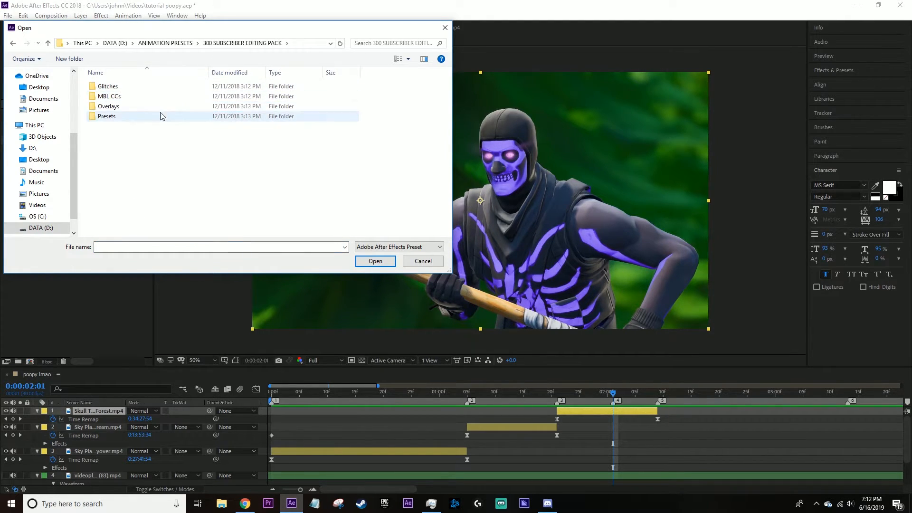
{"action": "double_click", "coordinate": [129, 119]}
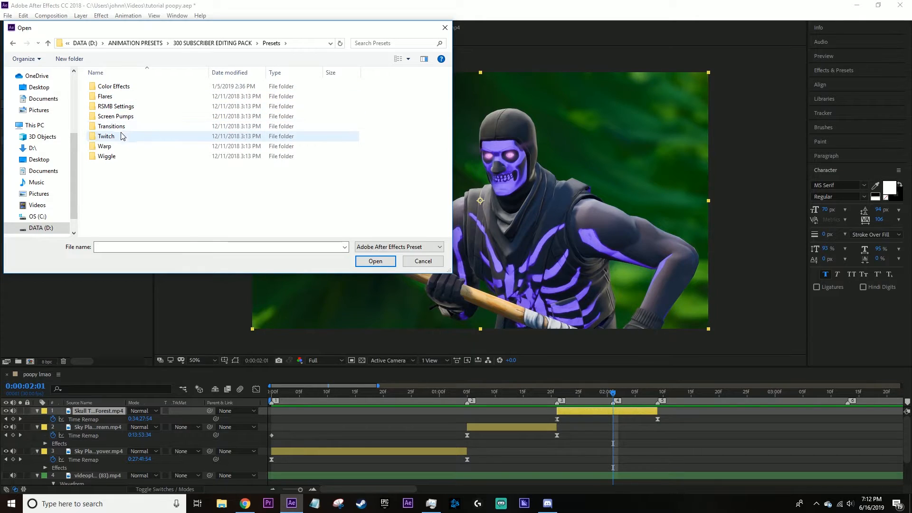
{"action": "left_click", "coordinate": [120, 89]}
{"action": "double_click", "coordinate": [120, 89]}
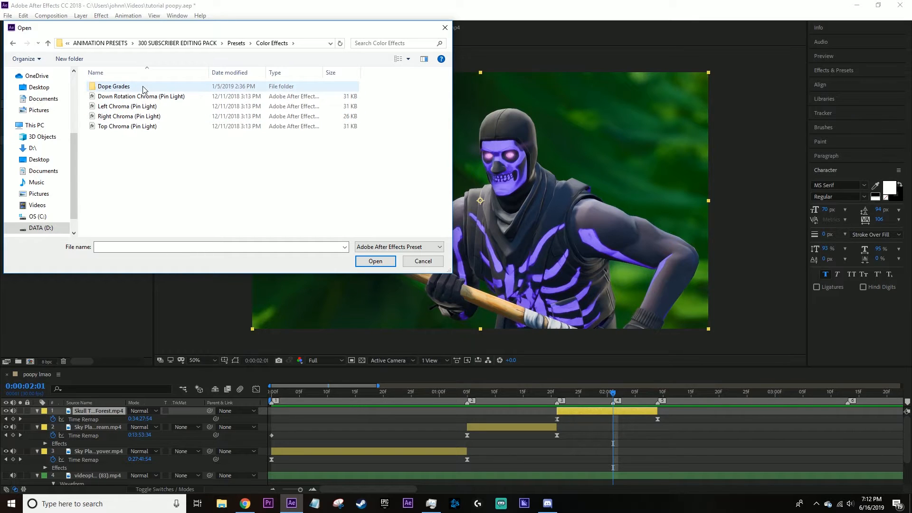
{"action": "left_click", "coordinate": [416, 262]}
Add a new adjustment layer above the Skull Trooper clip.
{"action": "right_click", "coordinate": [606, 445]}
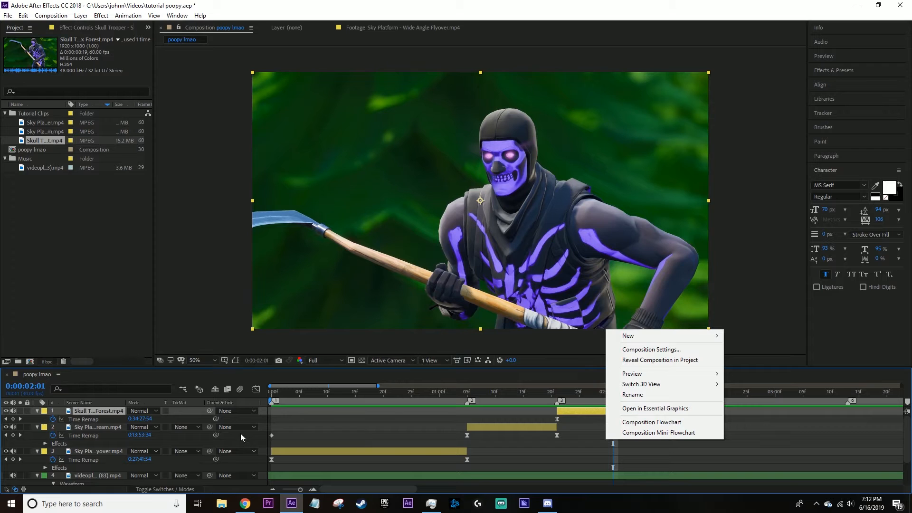
{"action": "right_click", "coordinate": [248, 418]}
{"action": "mouse_move", "coordinate": [309, 314]}
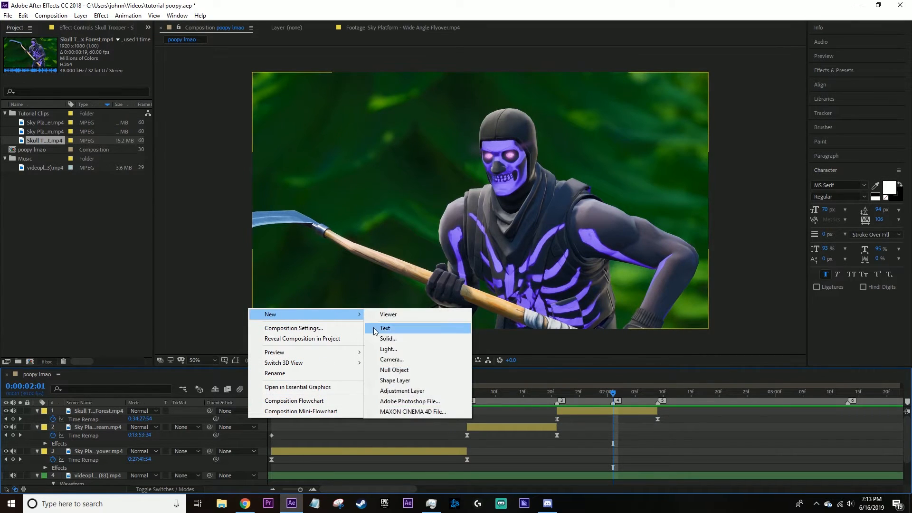
{"action": "left_click", "coordinate": [410, 388]}
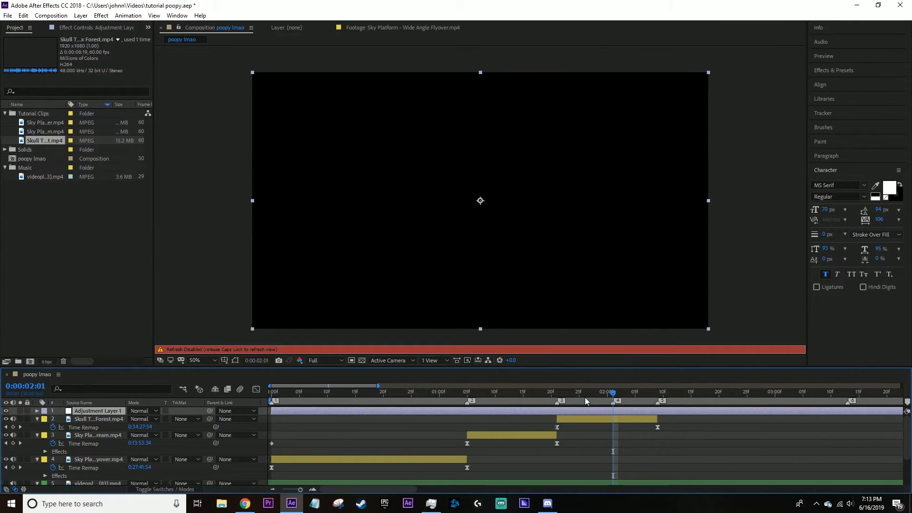
Split the adjustment layer at markers 3 and 5 and delete the outer pieces so it spans only the Skull Trooper clip.
{"action": "left_click", "coordinate": [552, 400]}
{"action": "left_click", "coordinate": [559, 396]}
{"action": "key", "text": "ctrl+shift+d"}
{"action": "left_click_drag", "start_coordinate": [590, 398], "coordinate": [660, 397]}
{"action": "key", "text": "ctrl+shift+d"}
{"action": "key", "text": "Delete"}
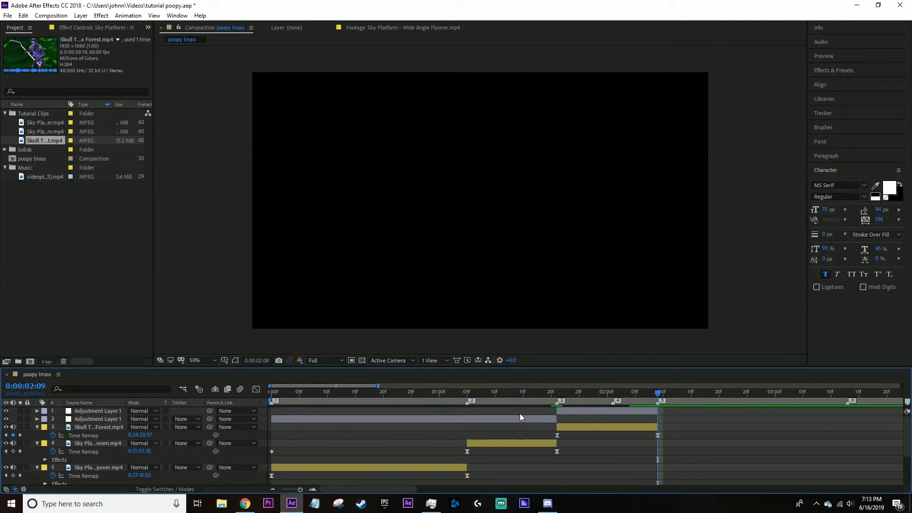
{"action": "left_click", "coordinate": [520, 417]}
{"action": "key", "text": "Delete"}
Apply the Down Rotation Chroma (Pin Light) preset from the Color Effects folder to the adjustment layer at marker 3.
{"action": "left_click", "coordinate": [588, 403]}
{"action": "left_click", "coordinate": [587, 410]}
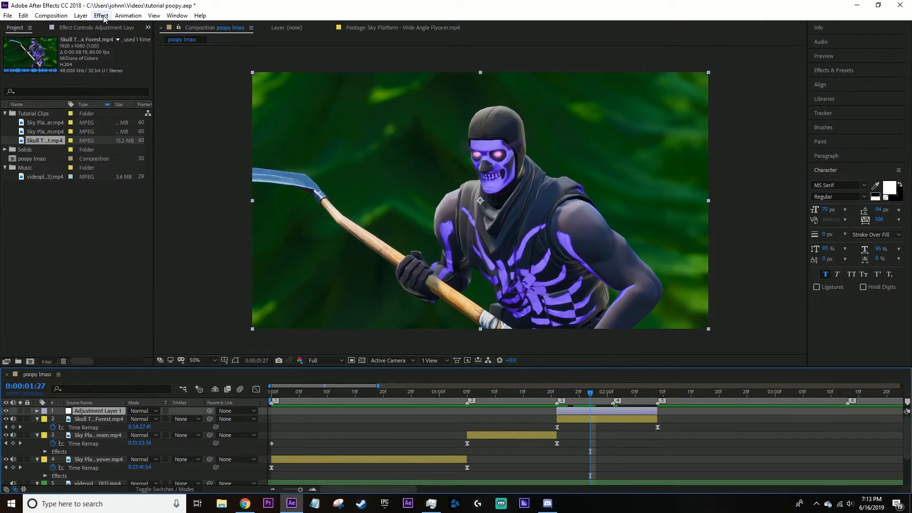
{"action": "left_click_drag", "start_coordinate": [590, 394], "coordinate": [558, 394]}
{"action": "left_click", "coordinate": [131, 16]}
{"action": "left_click", "coordinate": [160, 36]}
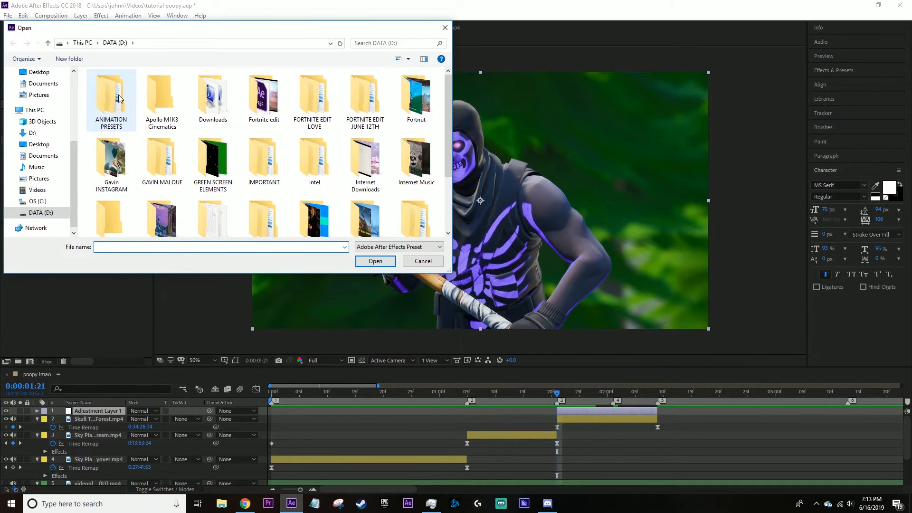
{"action": "double_click", "coordinate": [119, 117]}
{"action": "double_click", "coordinate": [143, 87]}
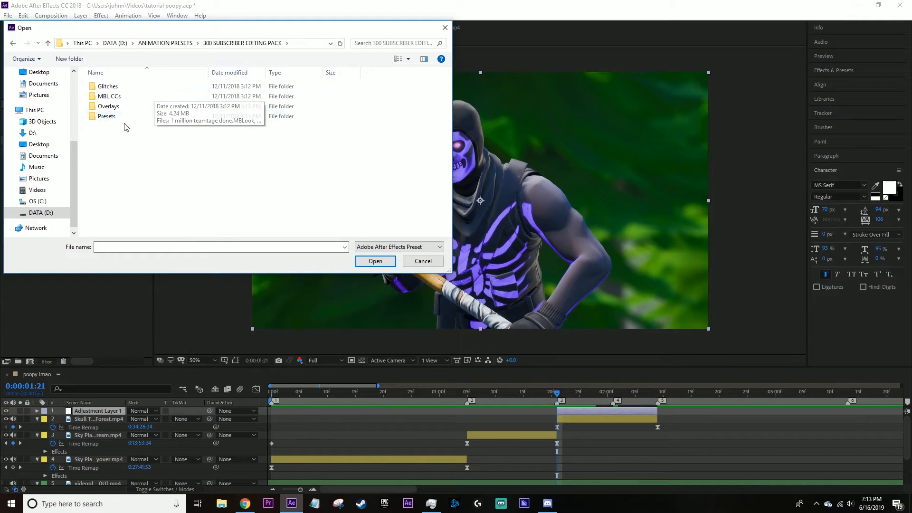
{"action": "double_click", "coordinate": [127, 118]}
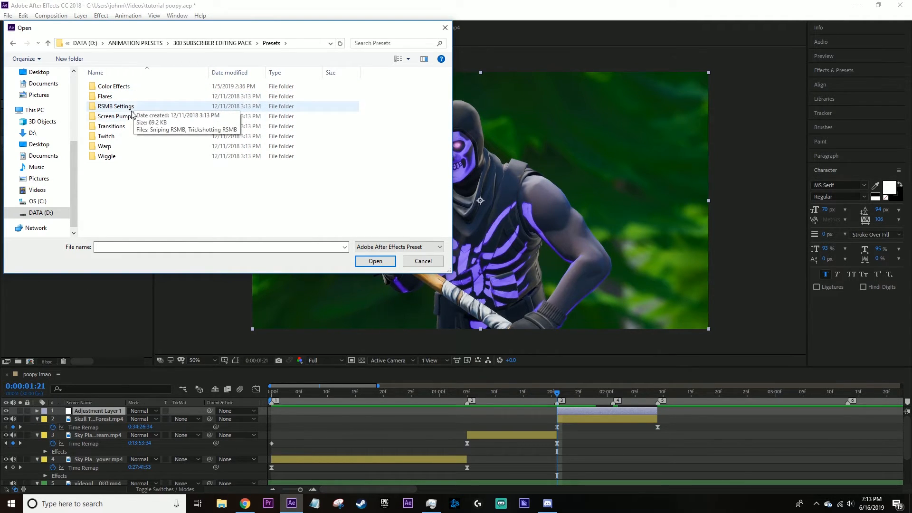
{"action": "double_click", "coordinate": [117, 87]}
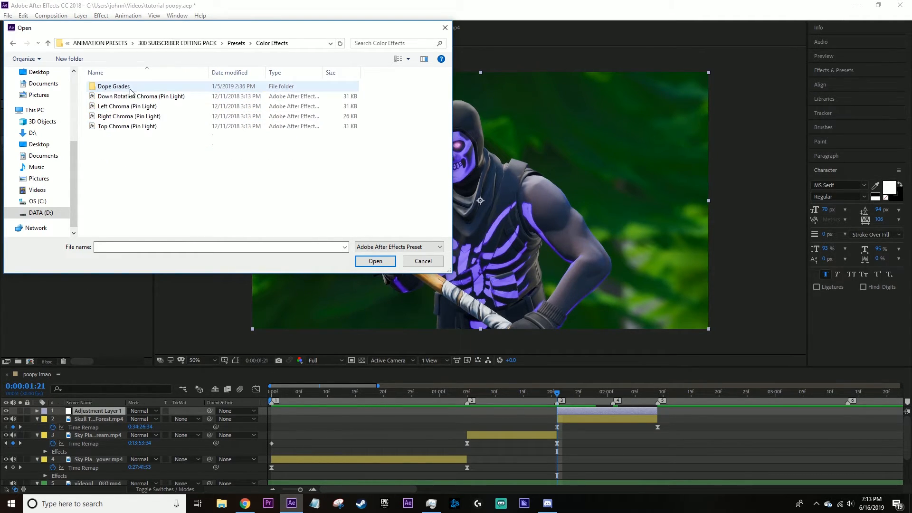
{"action": "double_click", "coordinate": [136, 97]}
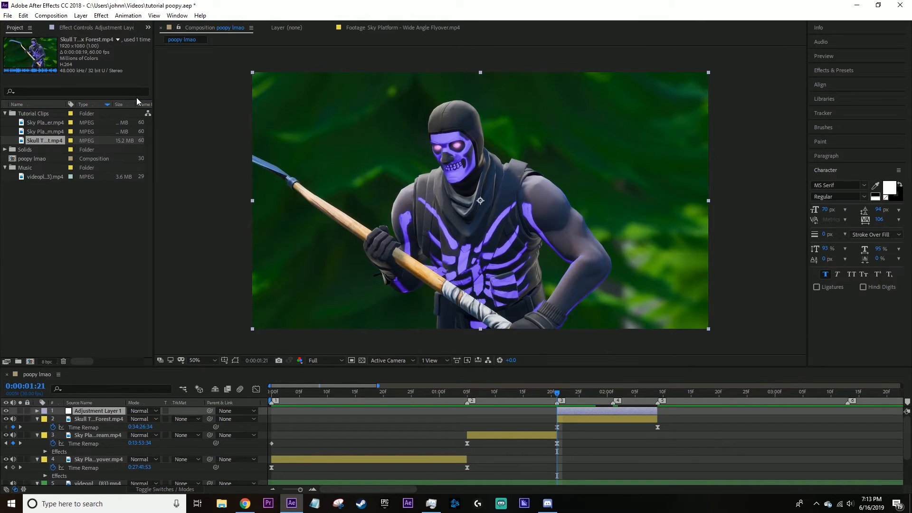
Show the adjustment layer's effect settings and play the edit from before marker 3 to check the chroma preset.
{"action": "left_click", "coordinate": [114, 27]}
{"action": "left_click", "coordinate": [50, 48]}
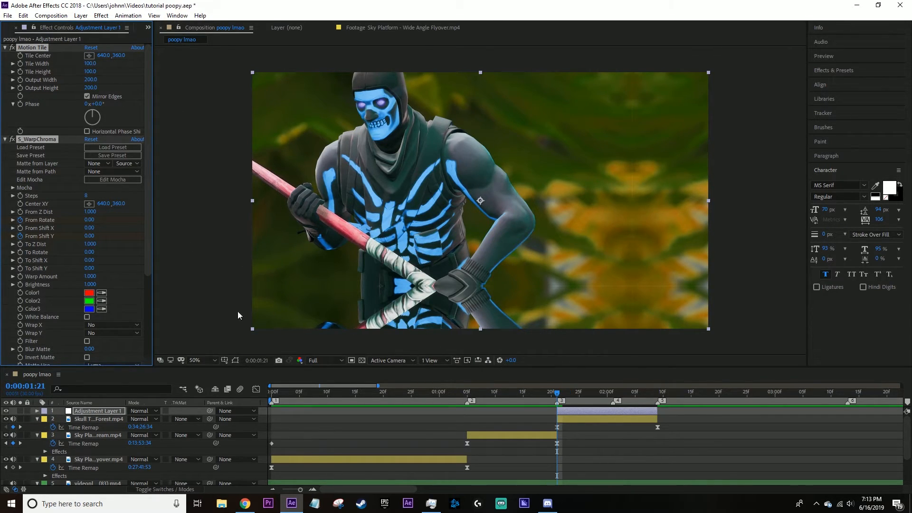
{"action": "left_click_drag", "start_coordinate": [557, 394], "coordinate": [528, 401]}
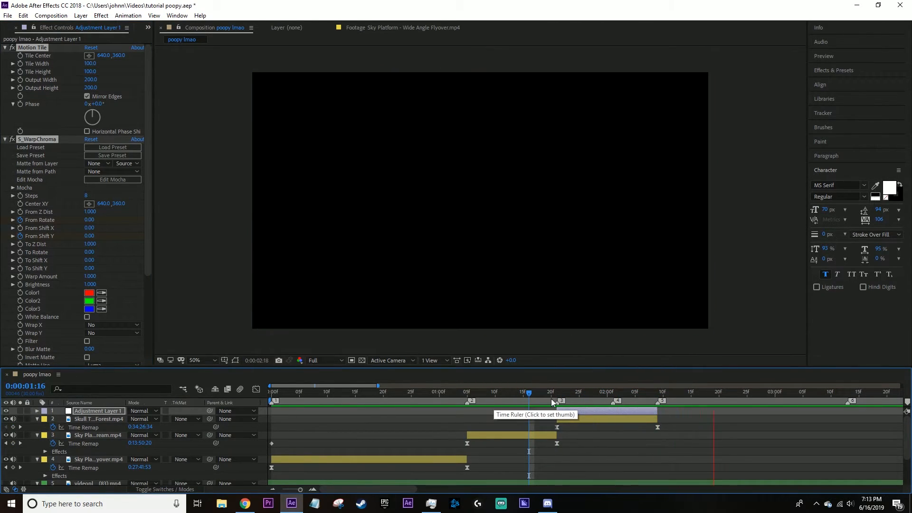
{"action": "left_click", "coordinate": [495, 401]}
{"action": "key", "text": "space"}
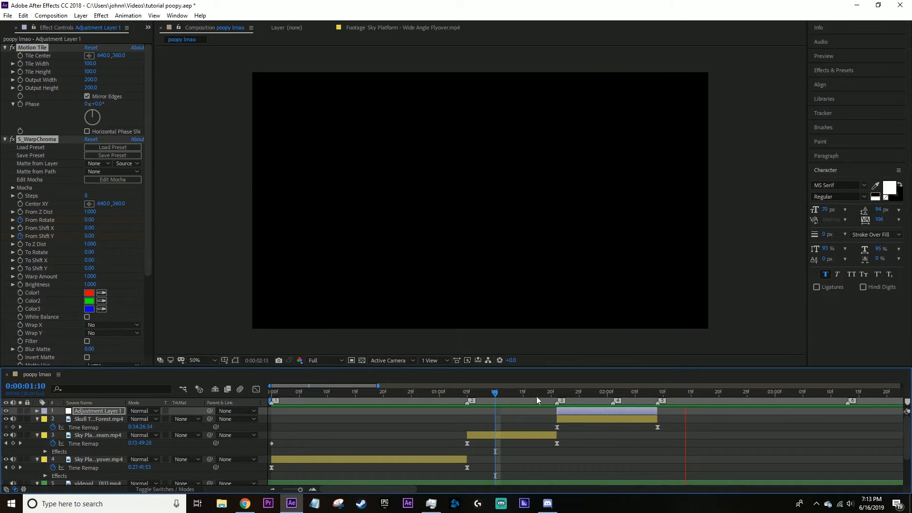
Reveal the adjustment layer's keyframes and move the last From Rotate and From Shift Y keyframes to the layer's end at marker 5.
{"action": "left_click", "coordinate": [557, 398]}
{"action": "key", "text": "u"}
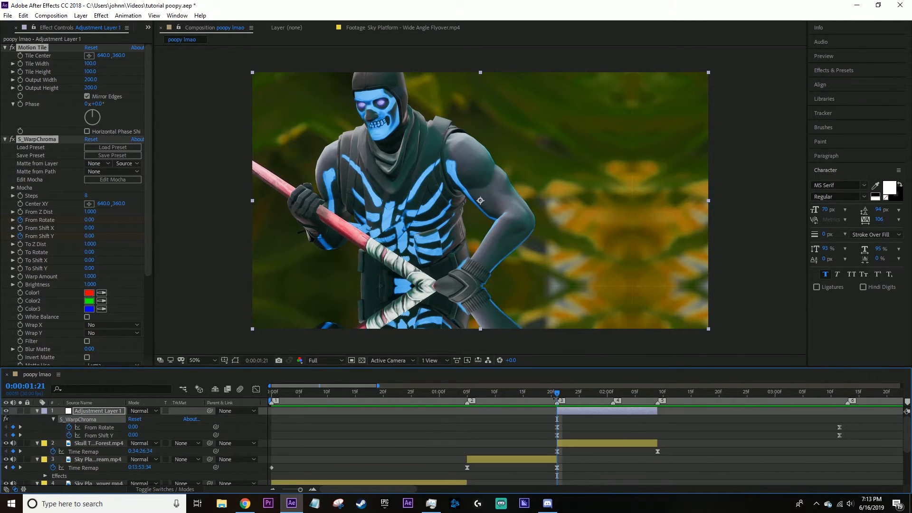
{"action": "mouse_move", "coordinate": [832, 421]}
{"action": "left_mouse_down"}
{"action": "mouse_move", "coordinate": [845, 437]}
{"action": "mouse_move", "coordinate": [658, 433]}
{"action": "left_mouse_up"}
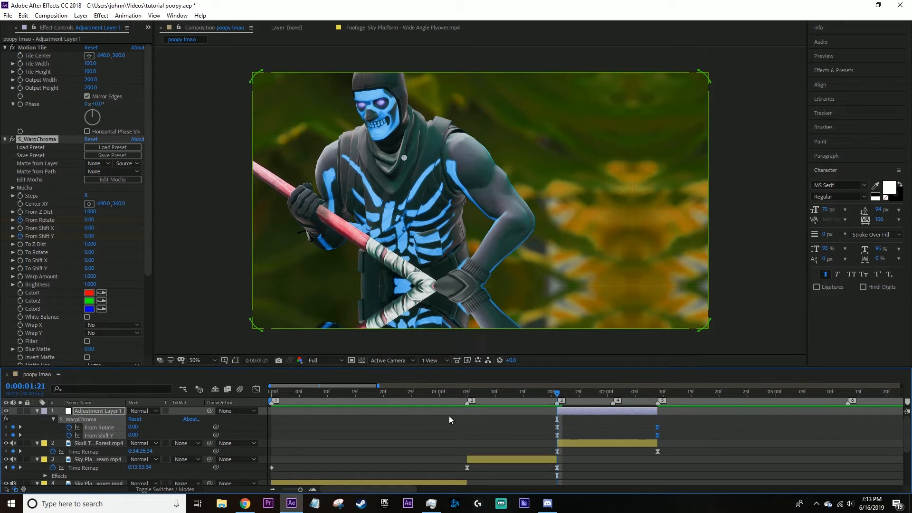
Display the From Rotate keyframes as a speed graph in the graph editor.
{"action": "left_click", "coordinate": [256, 389]}
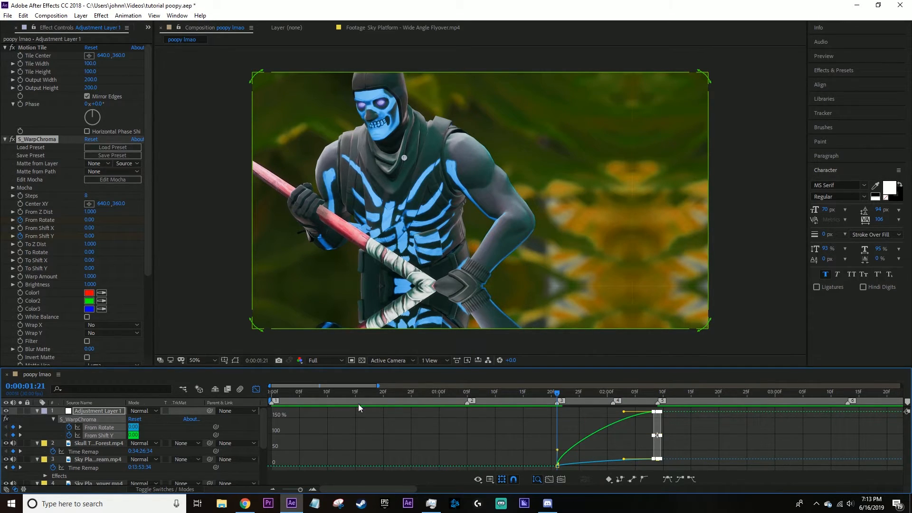
{"action": "left_click", "coordinate": [256, 389]}
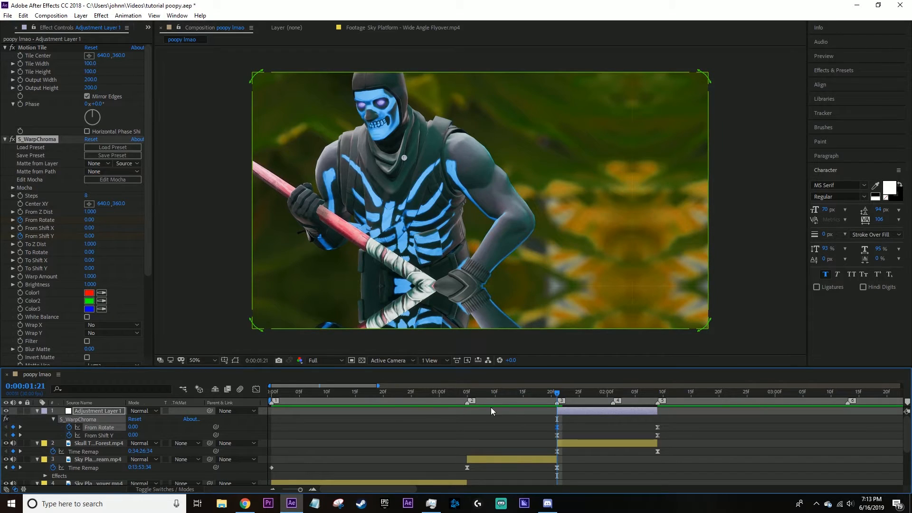
{"action": "left_click", "coordinate": [256, 389]}
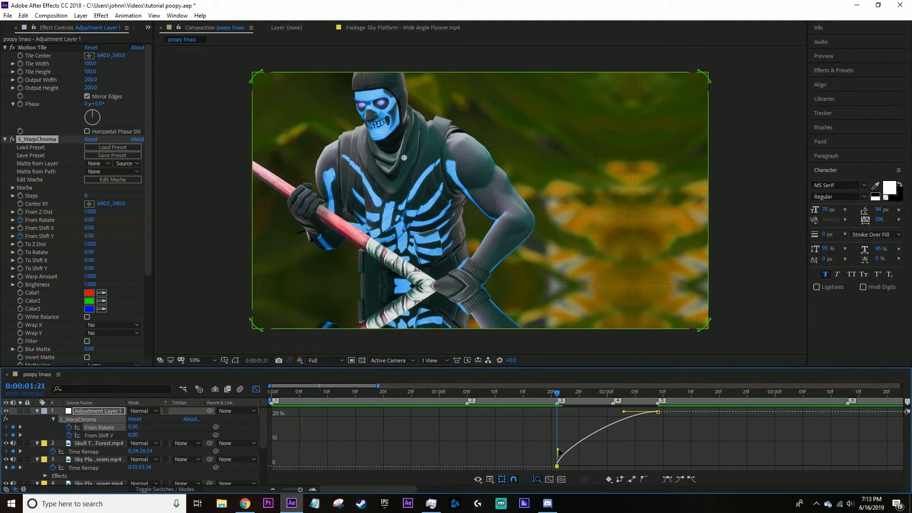
{"action": "right_click", "coordinate": [579, 439]}
{"action": "left_click", "coordinate": [635, 345]}
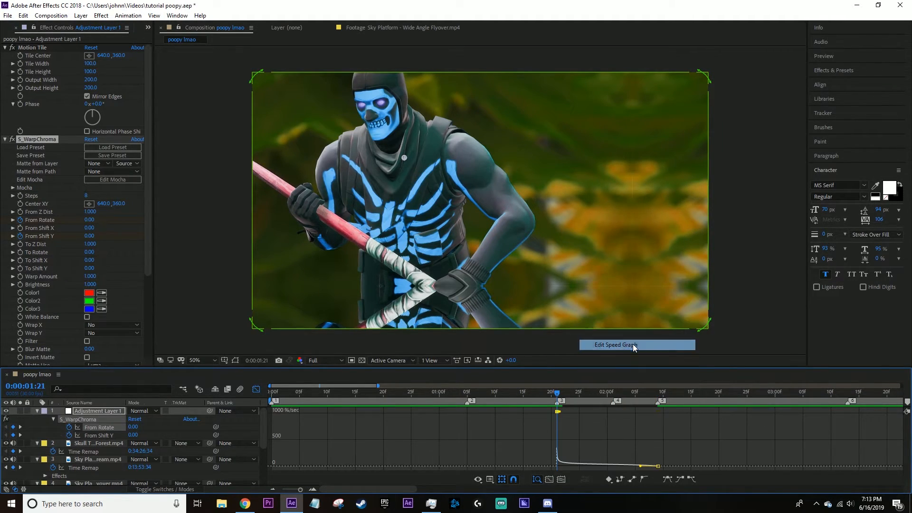
{"action": "scroll", "coordinate": [606, 438], "scroll_direction": "up", "scroll_amount": 1}
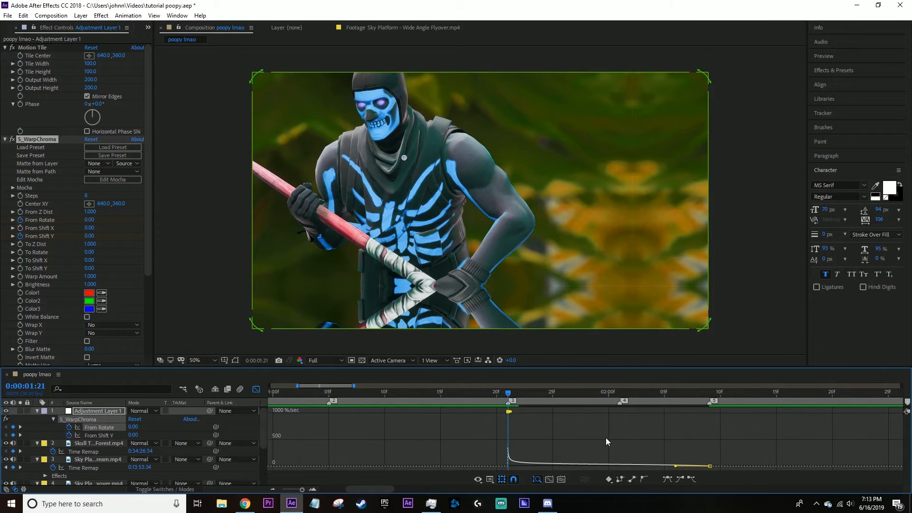
{"action": "scroll", "coordinate": [565, 435], "scroll_direction": "up", "scroll_amount": 1}
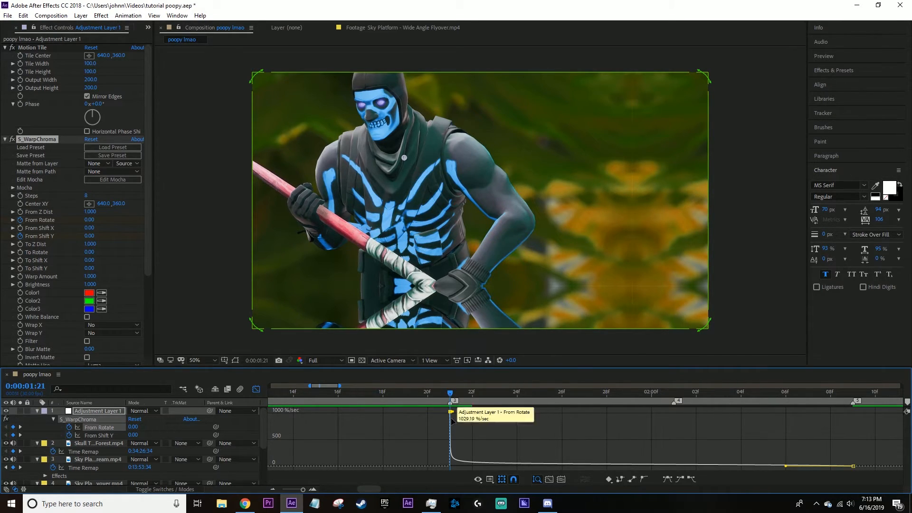
Reshape the From Rotate speed curve so it peaks at marker 3 and eases out toward marker 5.
{"action": "left_click", "coordinate": [256, 389]}
{"action": "left_click_drag", "start_coordinate": [437, 425], "coordinate": [689, 424]}
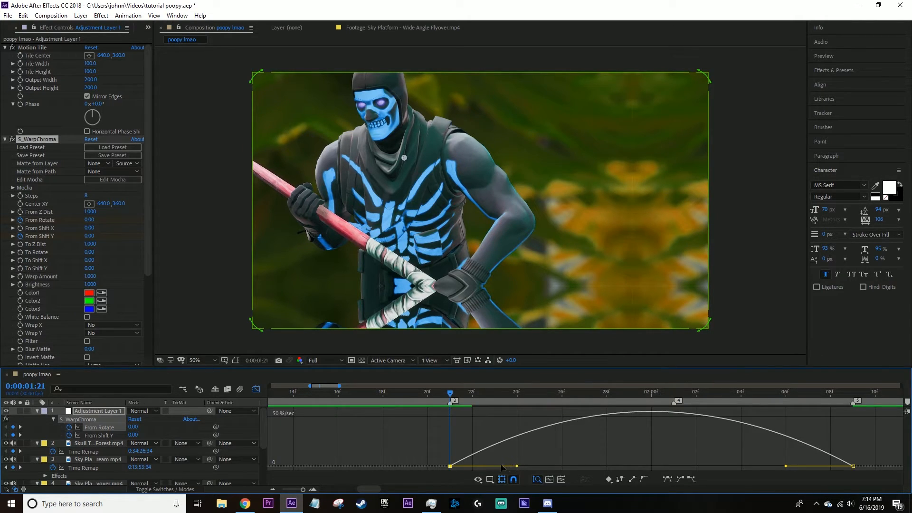
{"action": "left_click_drag", "start_coordinate": [517, 467], "coordinate": [445, 467]}
{"action": "left_click_drag", "start_coordinate": [784, 466], "coordinate": [713, 470]}
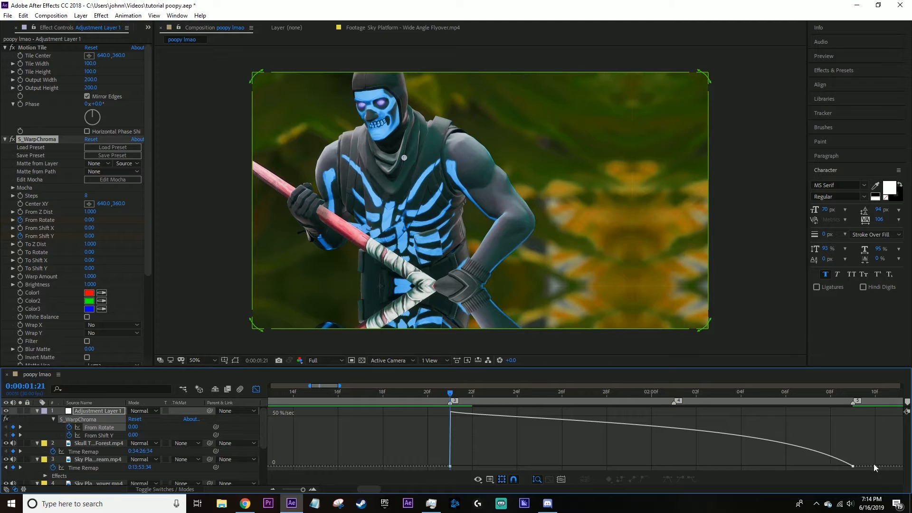
Adjust the From Shift Y keyframe handles so the speed spikes at marker 3 and tapers off slowly to marker 5.
{"action": "left_click", "coordinate": [853, 467]}
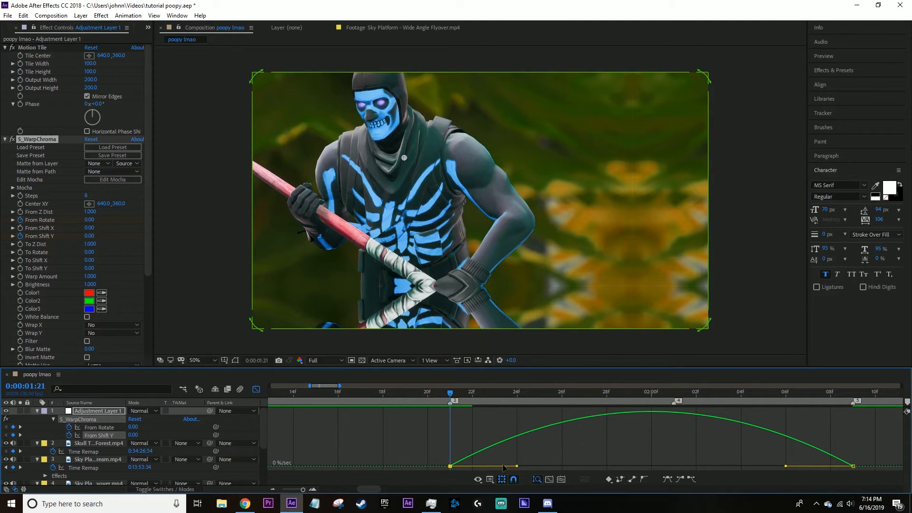
{"action": "left_click_drag", "start_coordinate": [516, 466], "coordinate": [452, 467]}
{"action": "left_click_drag", "start_coordinate": [787, 467], "coordinate": [641, 470]}
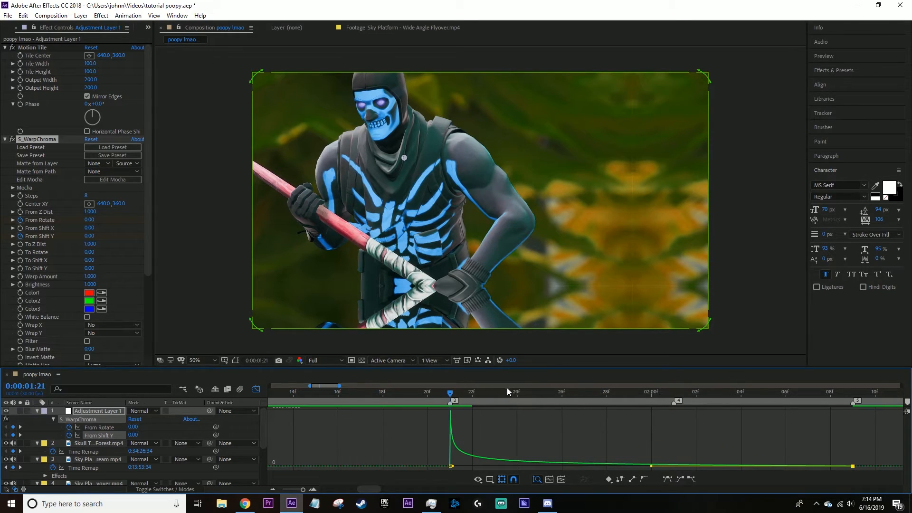
Play the edit from before marker 3 through the Skull Trooper clip to check the reshaped chroma warp.
{"action": "left_click_drag", "start_coordinate": [379, 401], "coordinate": [303, 401]}
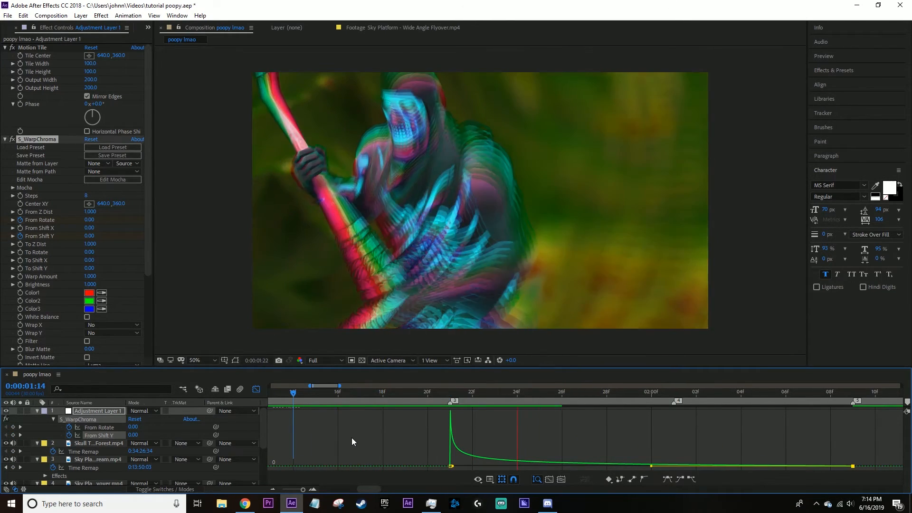
{"action": "left_click", "coordinate": [354, 403]}
{"action": "key", "text": "space"}
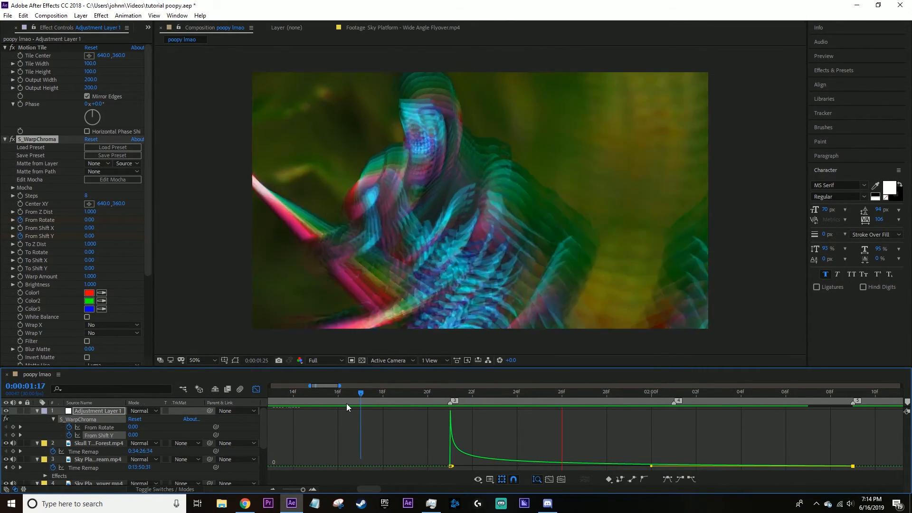
{"action": "key", "text": "space"}
{"action": "left_click_drag", "start_coordinate": [360, 405], "coordinate": [222, 411]}
{"action": "scroll", "coordinate": [418, 426], "scroll_direction": "down", "scroll_amount": 3}
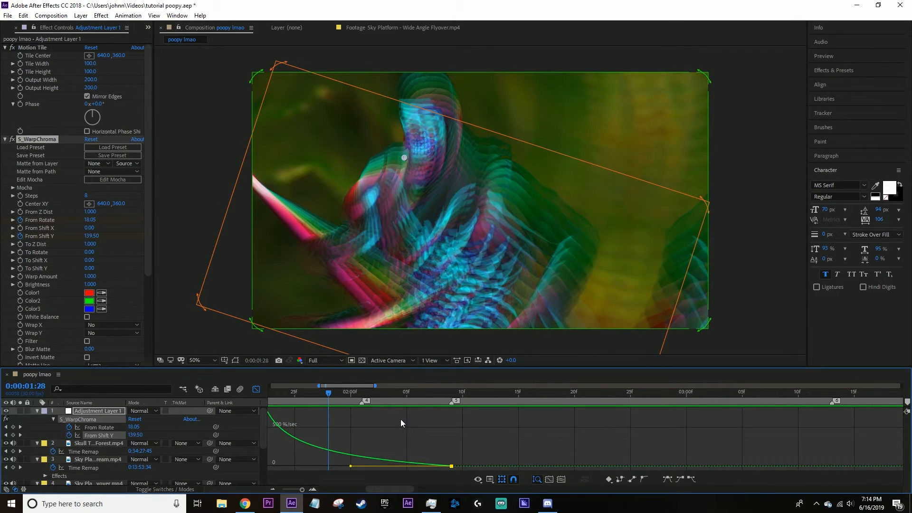
{"action": "left_click", "coordinate": [381, 398]}
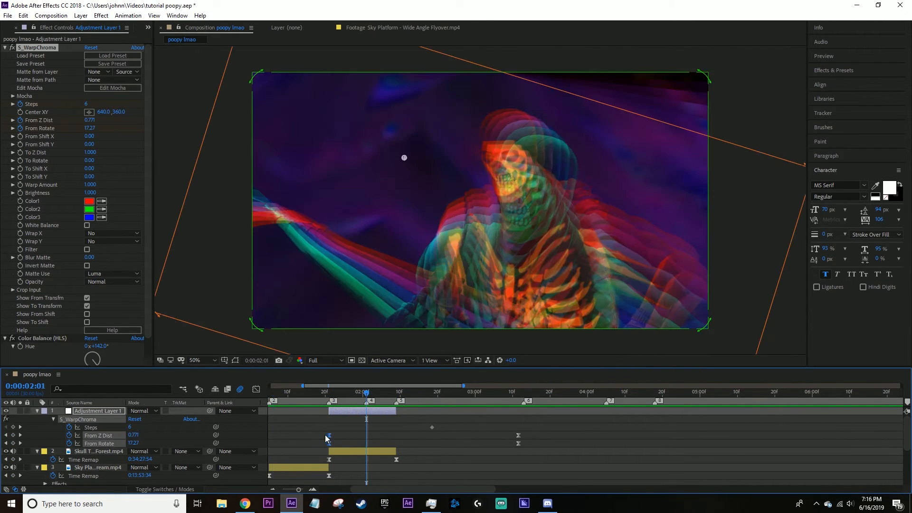
Move the adjustment layer's first From Z Dist and From Rotate keyframes from marker 3 to marker 4, and select their end keyframes.
{"action": "left_click_drag", "start_coordinate": [328, 436], "coordinate": [369, 437]}
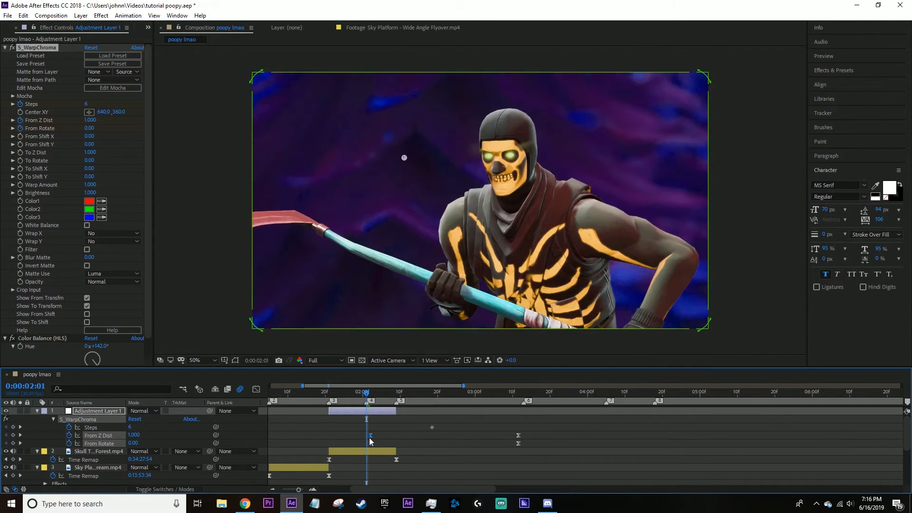
{"action": "left_click_drag", "start_coordinate": [511, 434], "coordinate": [525, 447]}
{"action": "left_click", "coordinate": [378, 394]}
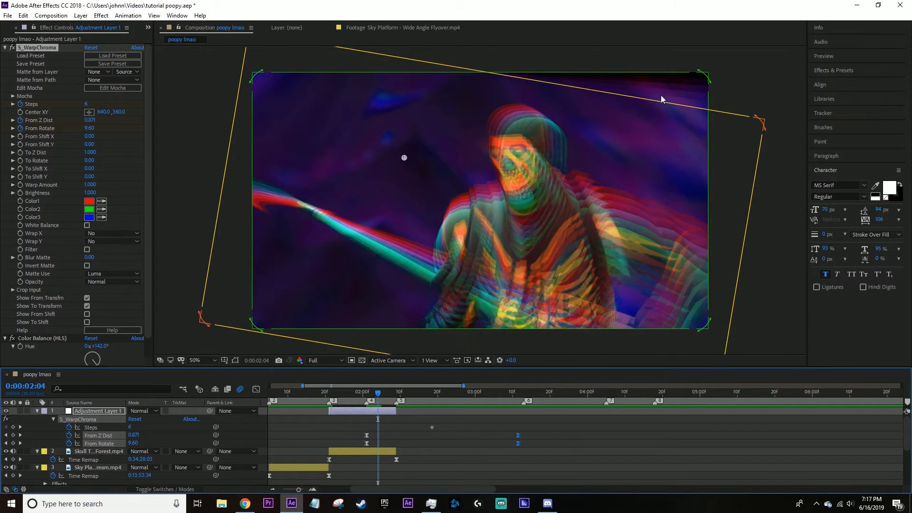
Apply Motion Tile above S_WarpChroma on the adjustment layer, with output width 300, output height 350 and mirrored edges.
{"action": "left_click", "coordinate": [5, 47]}
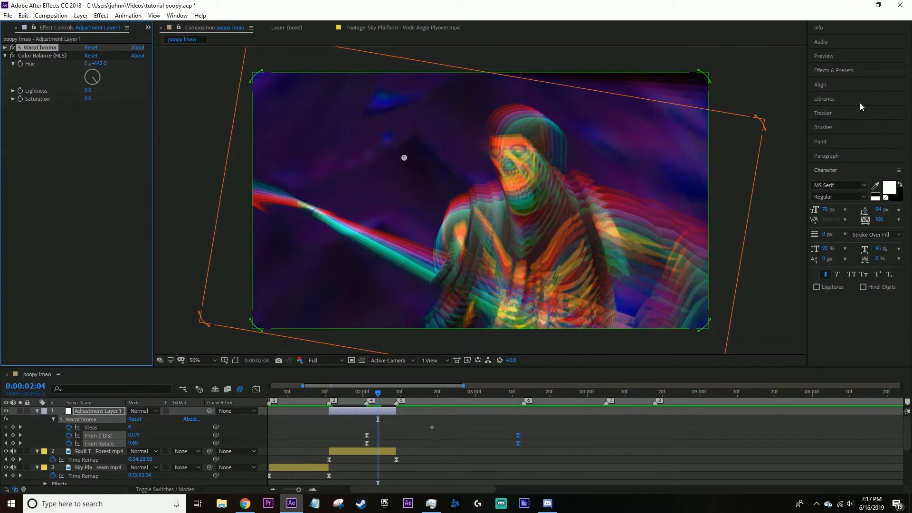
{"action": "left_click", "coordinate": [849, 71]}
{"action": "type", "text": "motion tile"}
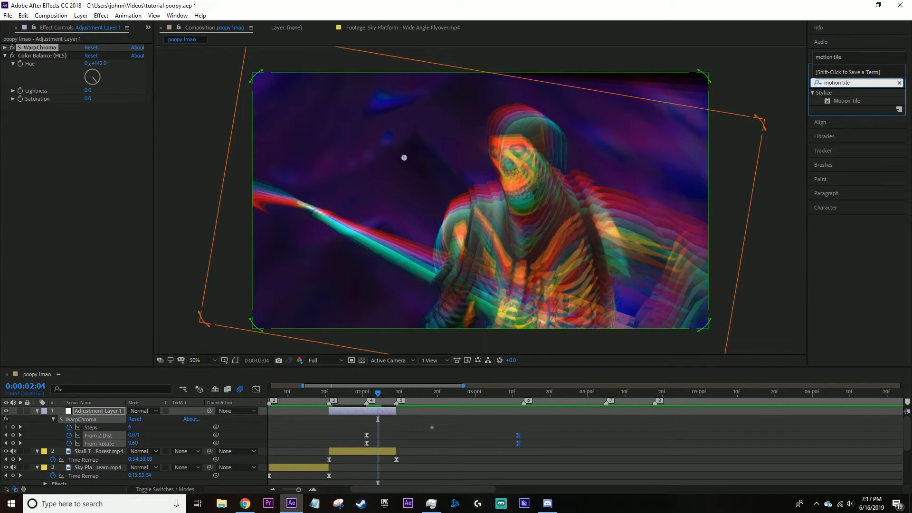
{"action": "left_click_drag", "start_coordinate": [847, 101], "coordinate": [103, 89]}
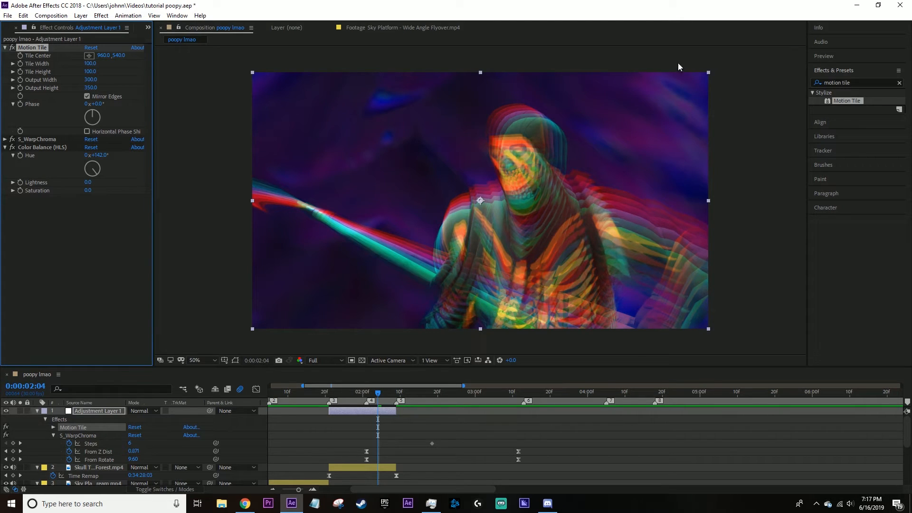
Reshape the From Z Dist speed curve so it peaks at marker 4 and eases out toward marker 5.
{"action": "left_click", "coordinate": [384, 432]}
{"action": "left_click", "coordinate": [390, 395]}
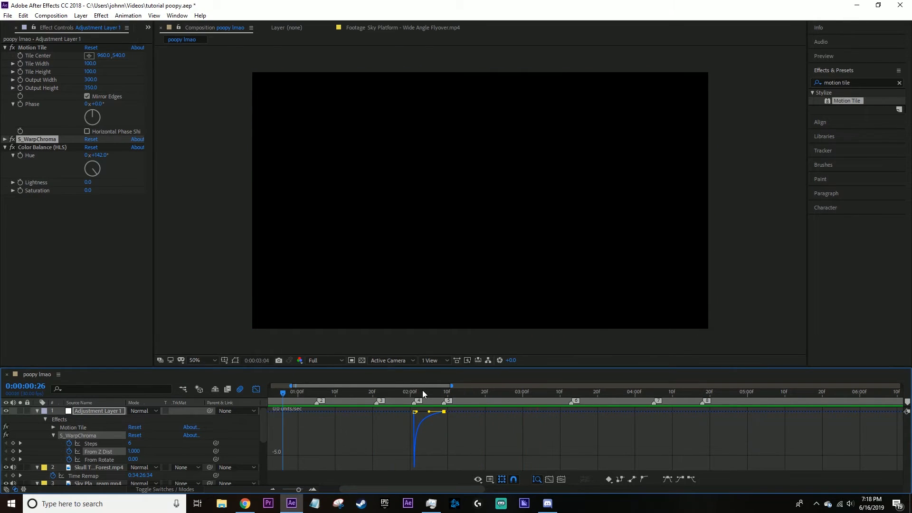
{"action": "left_click_drag", "start_coordinate": [424, 394], "coordinate": [414, 395]}
{"action": "left_click", "coordinate": [256, 389]}
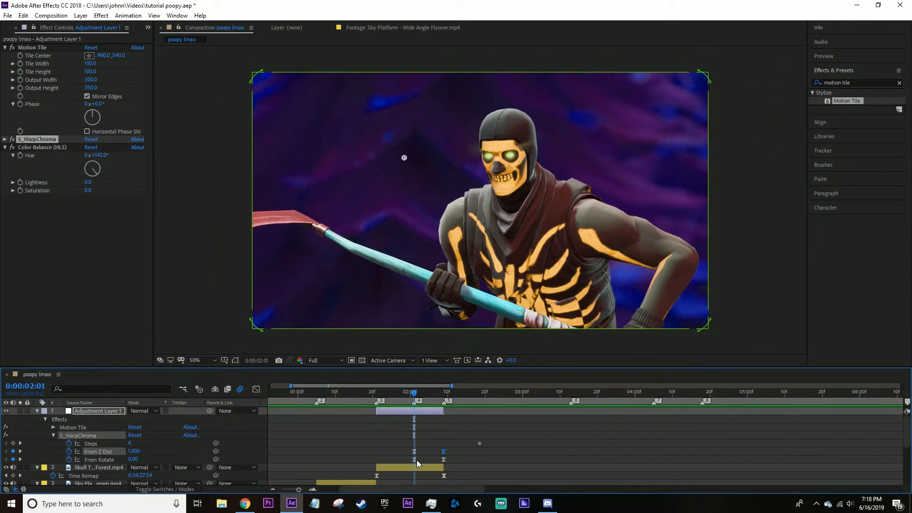
Adjust the easing handles of the From Rotate speed curve between markers 4 and 5.
{"action": "left_click", "coordinate": [413, 459]}
{"action": "left_click", "coordinate": [256, 390]}
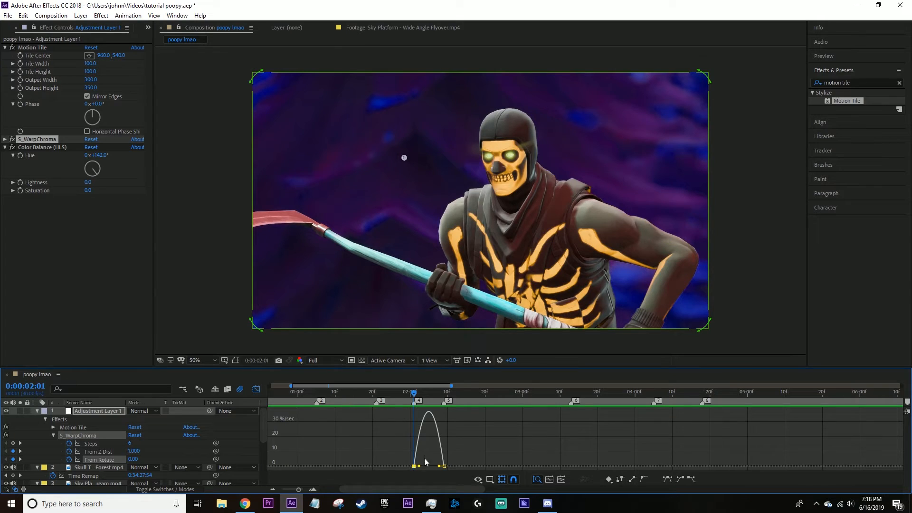
{"action": "left_click_drag", "start_coordinate": [420, 466], "coordinate": [422, 467]}
{"action": "left_click_drag", "start_coordinate": [99, 155], "coordinate": [403, 155]}
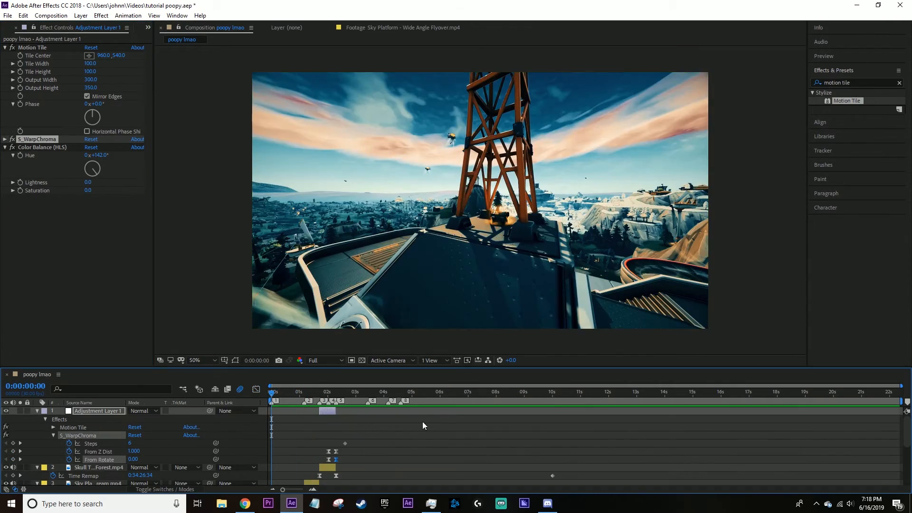
Play the edit from the start to check the warp timing, and return to marker 2 where the Slipstream clip begins.
{"action": "key", "text": "space"}
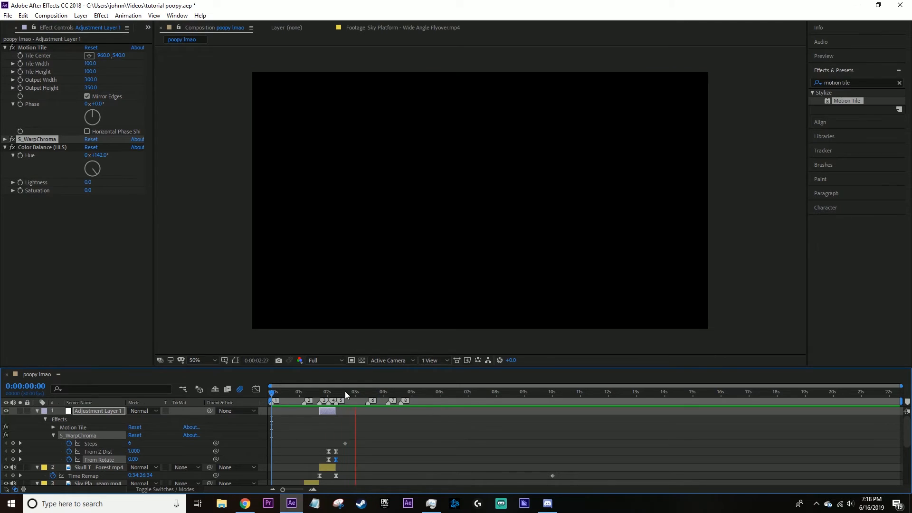
{"action": "left_click", "coordinate": [321, 394]}
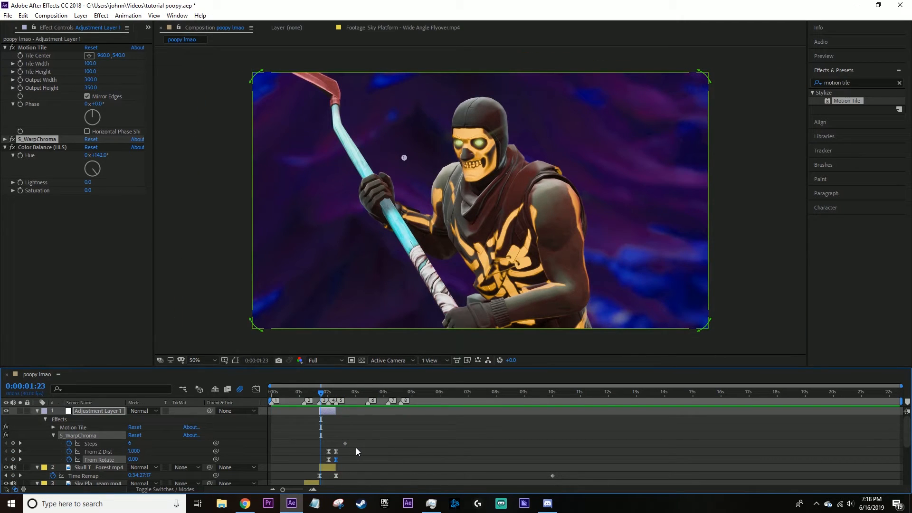
{"action": "scroll", "coordinate": [355, 447], "scroll_direction": "up", "scroll_amount": 5}
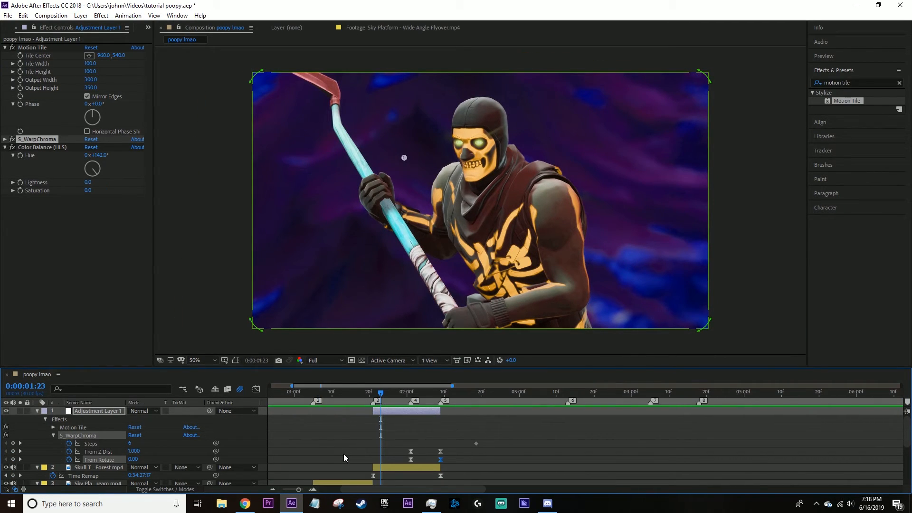
{"action": "left_click", "coordinate": [313, 393]}
{"action": "scroll", "coordinate": [323, 426], "scroll_direction": "down", "scroll_amount": 3}
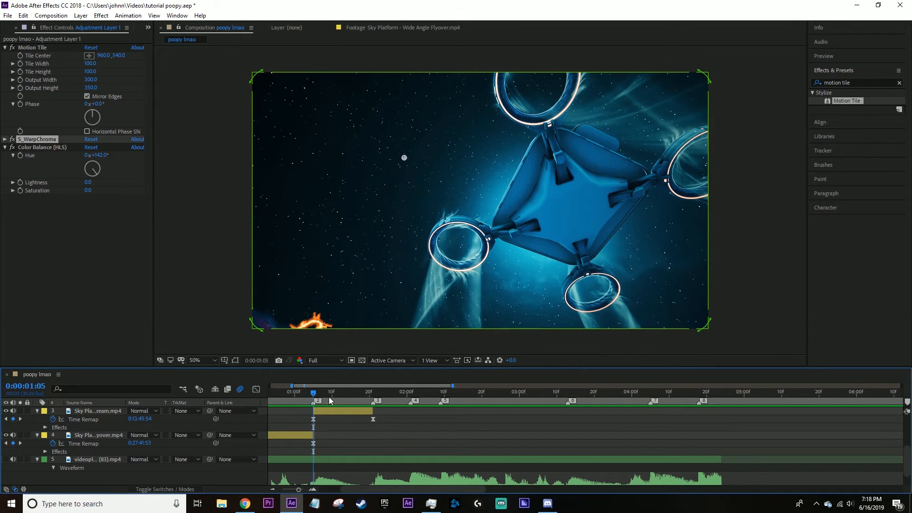
{"action": "left_click_drag", "start_coordinate": [330, 398], "coordinate": [328, 397]}
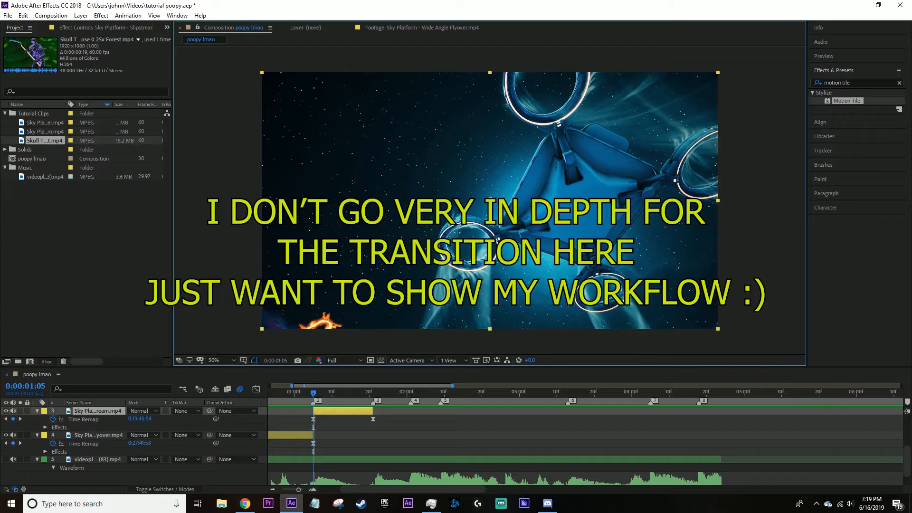
Duplicate the Slipstream clip and draw an elliptical mask inside the platform's ring on the copy, keyframing Mask Path to follow it.
{"action": "left_click_drag", "start_coordinate": [468, 246], "coordinate": [523, 322]}
{"action": "key", "text": "ctrl+z"}
{"action": "left_click", "coordinate": [332, 412]}
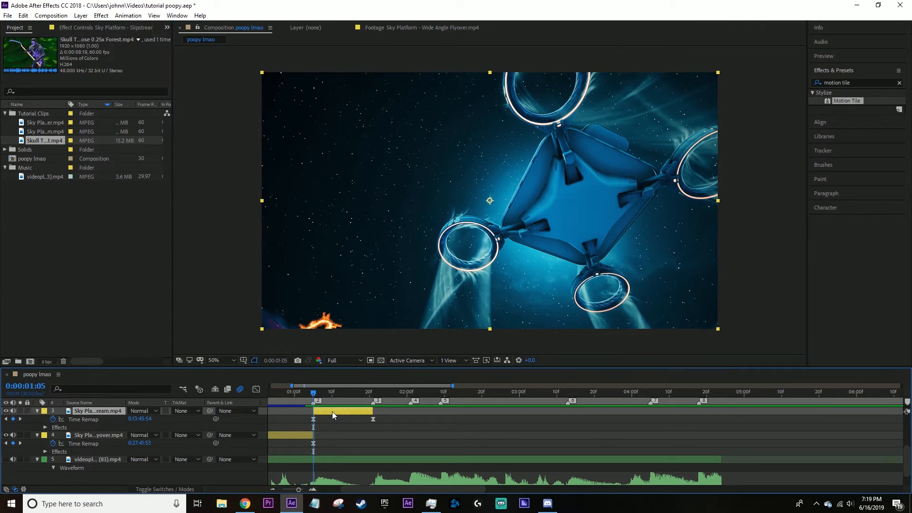
{"action": "key", "text": "ctrl+d"}
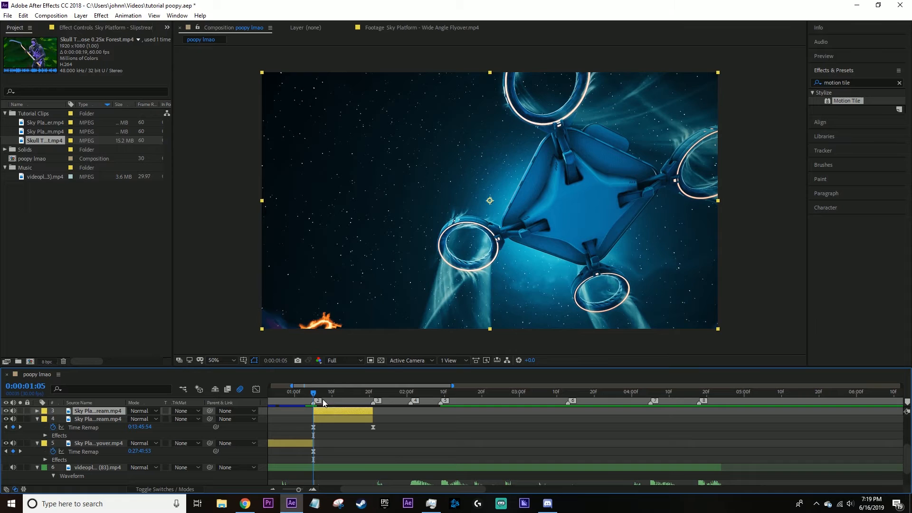
{"action": "left_click_drag", "start_coordinate": [465, 240], "coordinate": [507, 281]}
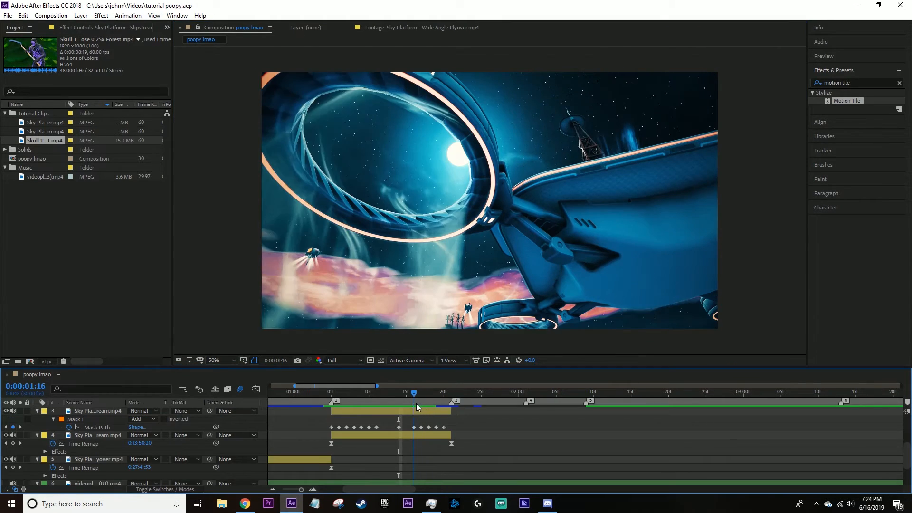
{"action": "left_click", "coordinate": [412, 410]}
{"action": "left_click_drag", "start_coordinate": [412, 399], "coordinate": [370, 402]}
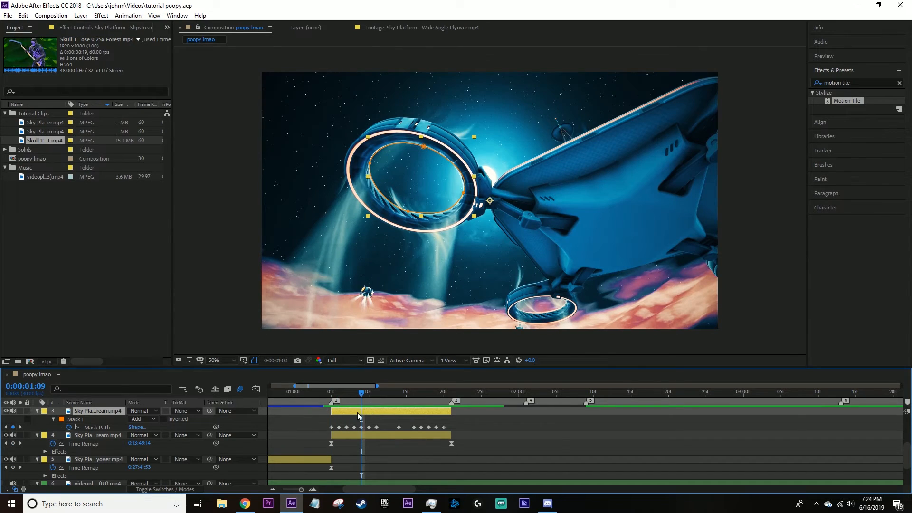
Solo the masked Slipstream copy, invert its mask and feather the mask edge by 20 pixels.
{"action": "left_click", "coordinate": [20, 411]}
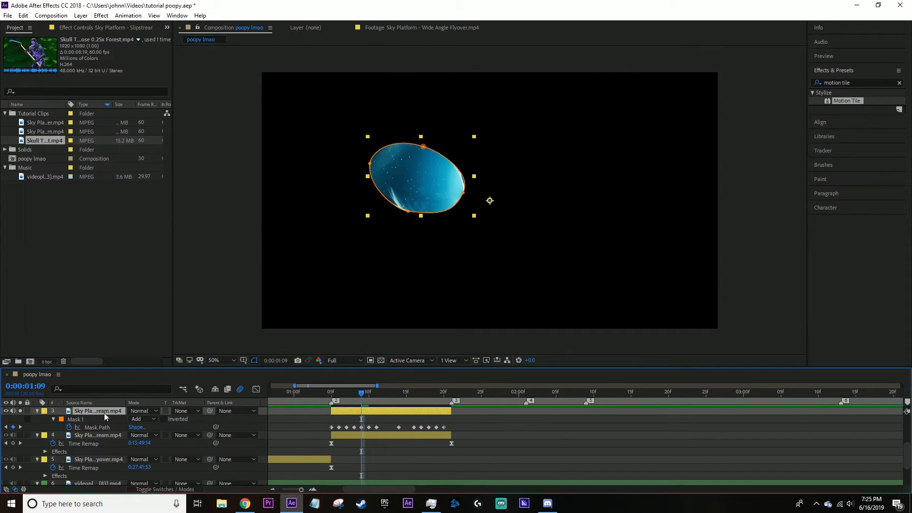
{"action": "left_click", "coordinate": [164, 420]}
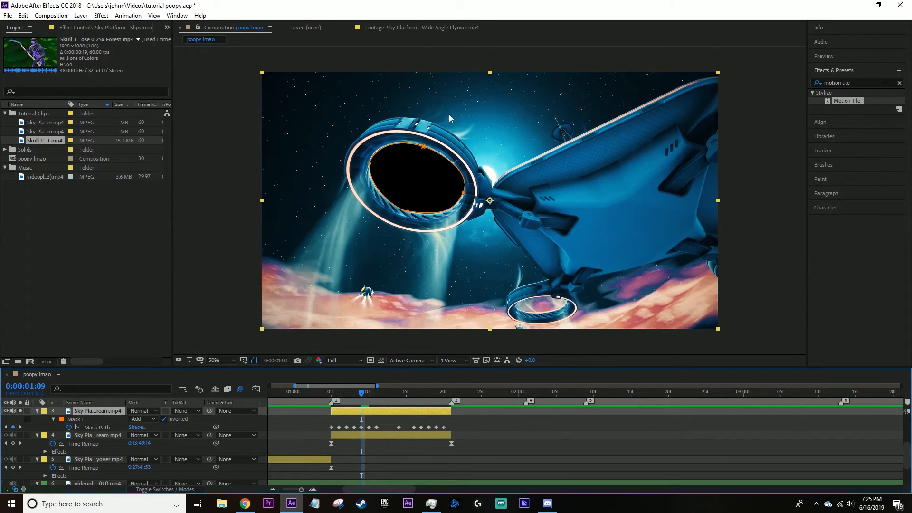
{"action": "left_click", "coordinate": [465, 482]}
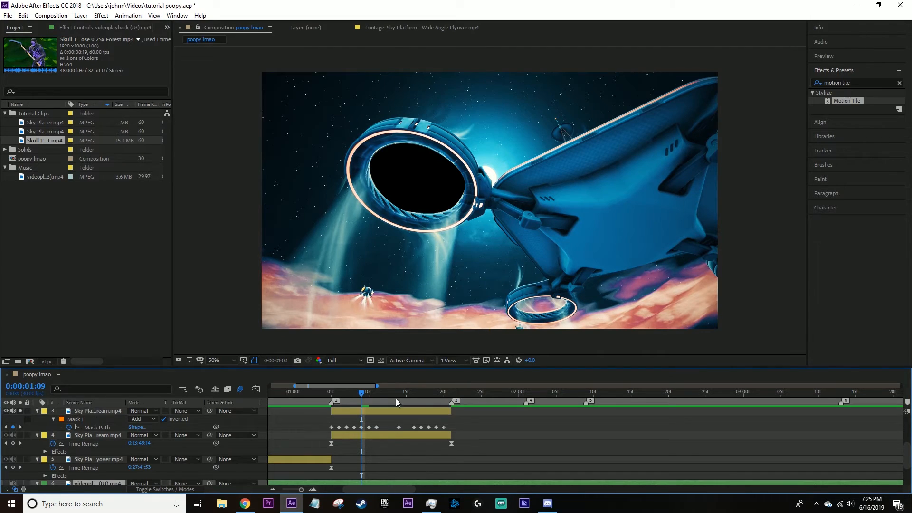
{"action": "left_click", "coordinate": [112, 412]}
{"action": "key", "text": "f"}
{"action": "left_click_drag", "start_coordinate": [142, 427], "coordinate": [149, 427]}
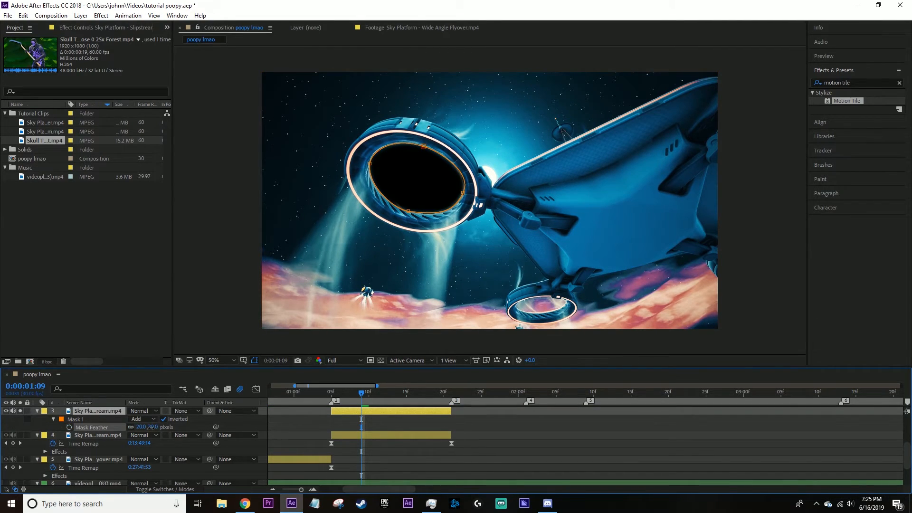
{"action": "left_click", "coordinate": [254, 360]}
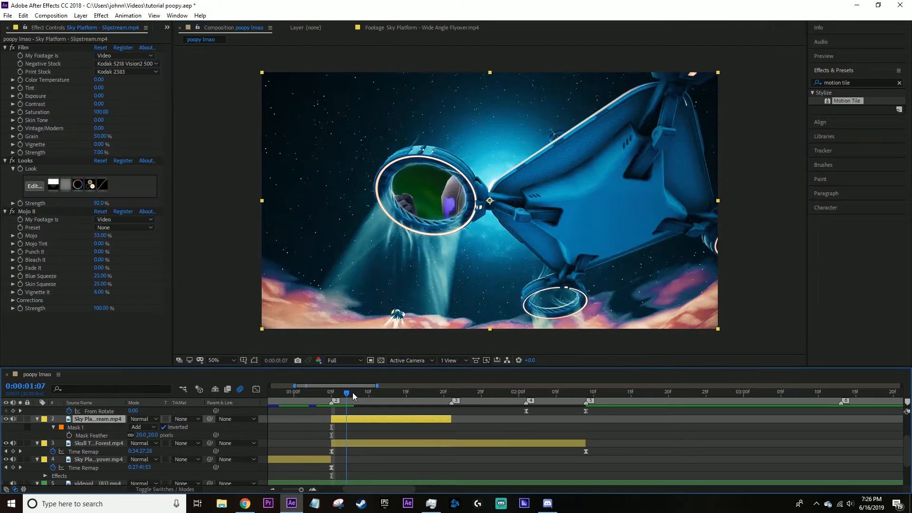
{"action": "left_click_drag", "start_coordinate": [353, 393], "coordinate": [452, 424]}
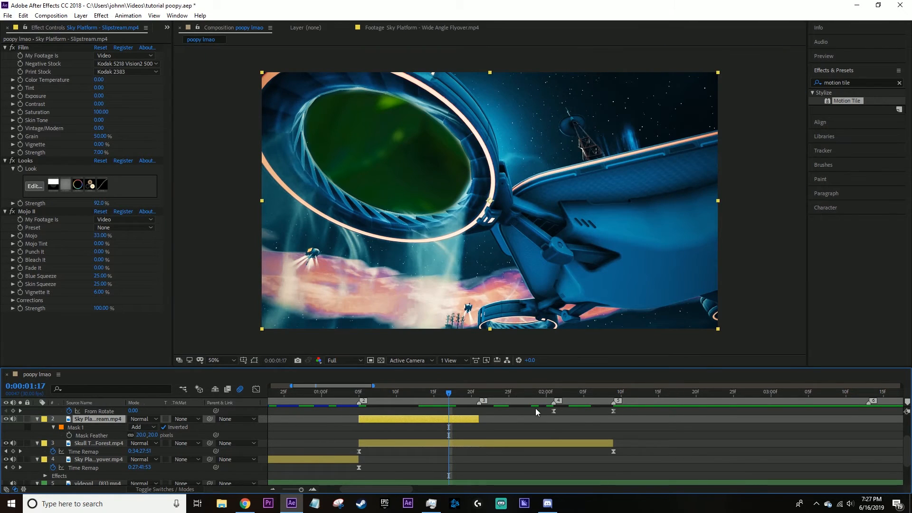
Move the Color Balance (HLS) effect from the adjustment layer to the Skull Trooper clip.
{"action": "scroll", "coordinate": [520, 428], "scroll_direction": "up", "scroll_amount": 4}
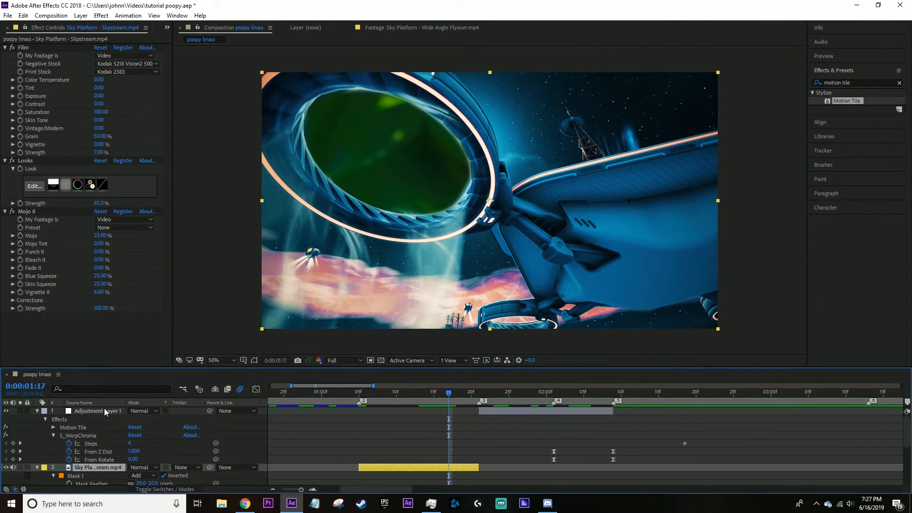
{"action": "left_click", "coordinate": [105, 411]}
{"action": "left_click", "coordinate": [33, 146]}
{"action": "scroll", "coordinate": [497, 428], "scroll_direction": "down", "scroll_amount": 2}
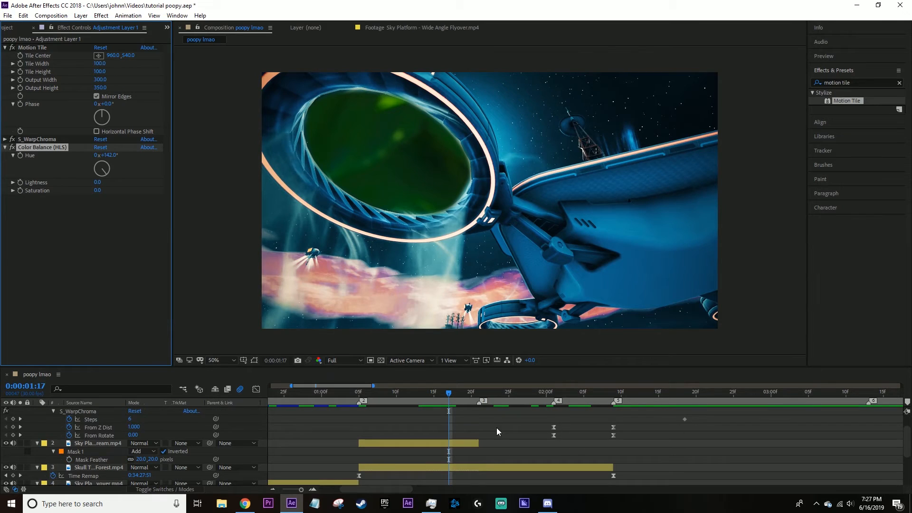
{"action": "scroll", "coordinate": [497, 431], "scroll_direction": "down", "scroll_amount": 2}
{"action": "left_click", "coordinate": [481, 445]}
{"action": "left_click", "coordinate": [472, 395]}
{"action": "left_click_drag", "start_coordinate": [476, 398], "coordinate": [442, 398]}
{"action": "key", "text": "ctrl+v"}
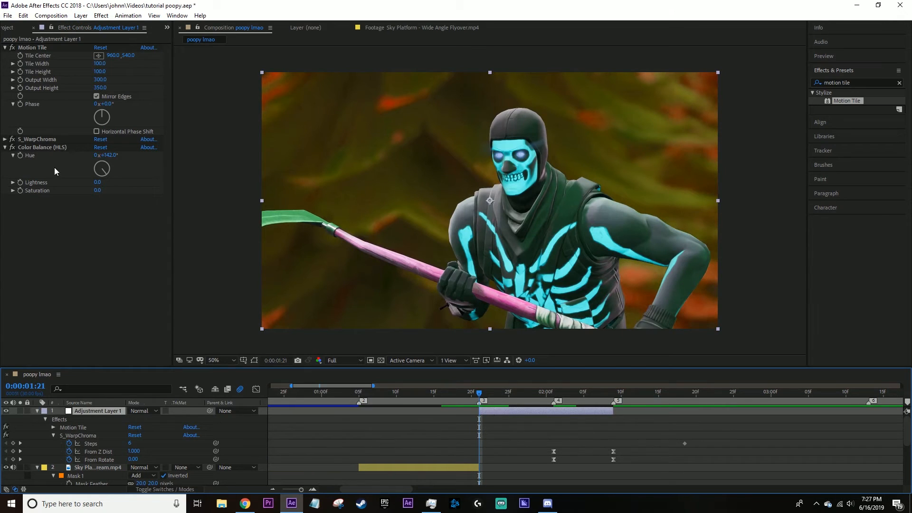
{"action": "left_click", "coordinate": [45, 144]}
{"action": "key", "text": "Delete"}
Play the edit through the masked ring transition into the Skull Trooper clip.
{"action": "left_click_drag", "start_coordinate": [491, 394], "coordinate": [264, 404]}
{"action": "key", "text": "space"}
{"action": "scroll", "coordinate": [414, 436], "scroll_direction": "down", "scroll_amount": 4}
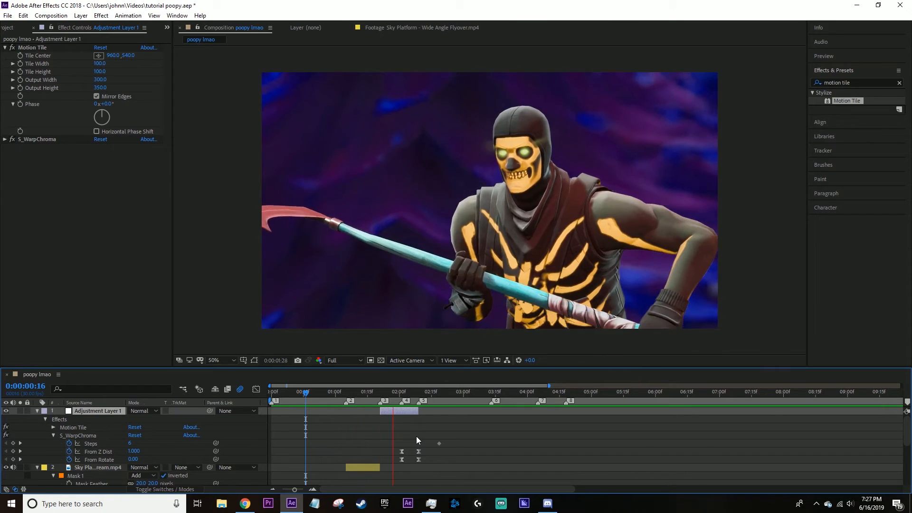
Apply Sapphire S_DistortBlur to the Skull Trooper clip just after marker 3 and lower its Blur Amount.
{"action": "mouse_move", "coordinate": [391, 394]}
{"action": "left_mouse_down"}
{"action": "mouse_move", "coordinate": [392, 412]}
{"action": "mouse_move", "coordinate": [408, 411]}
{"action": "mouse_move", "coordinate": [379, 414]}
{"action": "mouse_move", "coordinate": [377, 402]}
{"action": "left_mouse_up"}
{"action": "scroll", "coordinate": [401, 434], "scroll_direction": "down", "scroll_amount": 3}
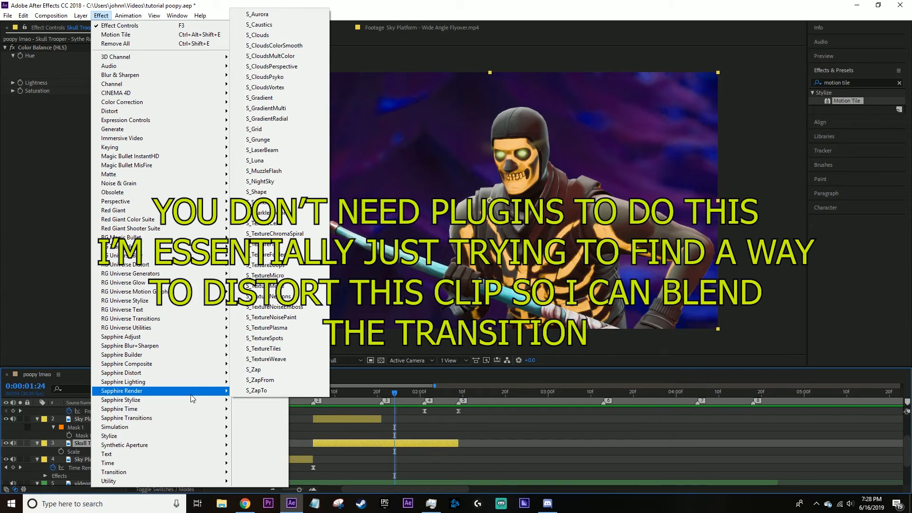
{"action": "mouse_move", "coordinate": [191, 399]}
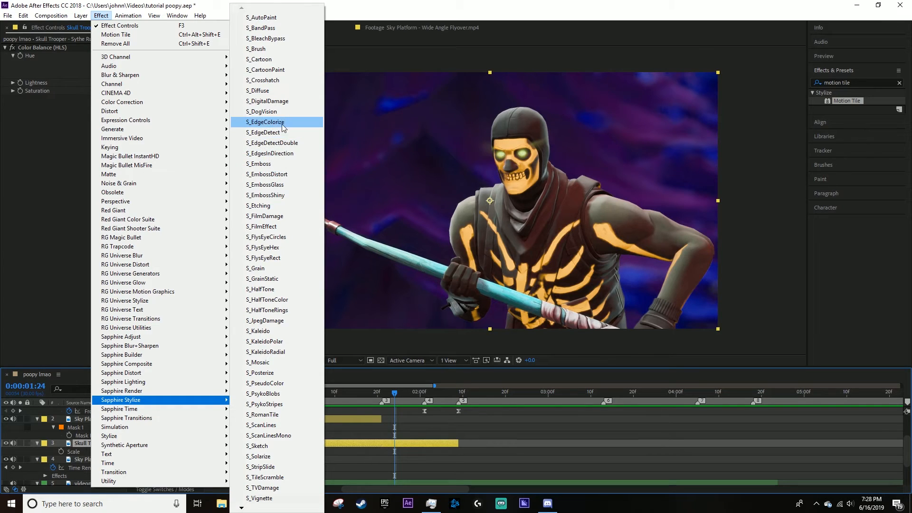
{"action": "mouse_move", "coordinate": [214, 367]}
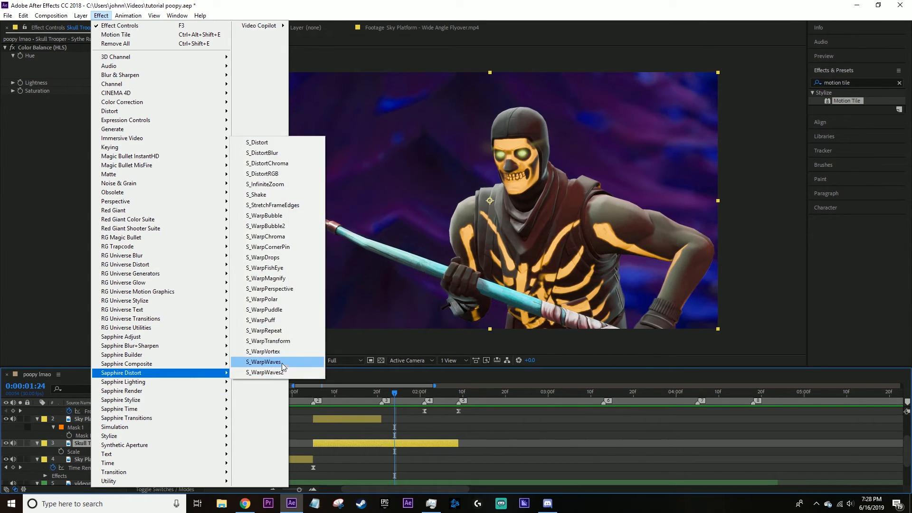
{"action": "left_click", "coordinate": [284, 157]}
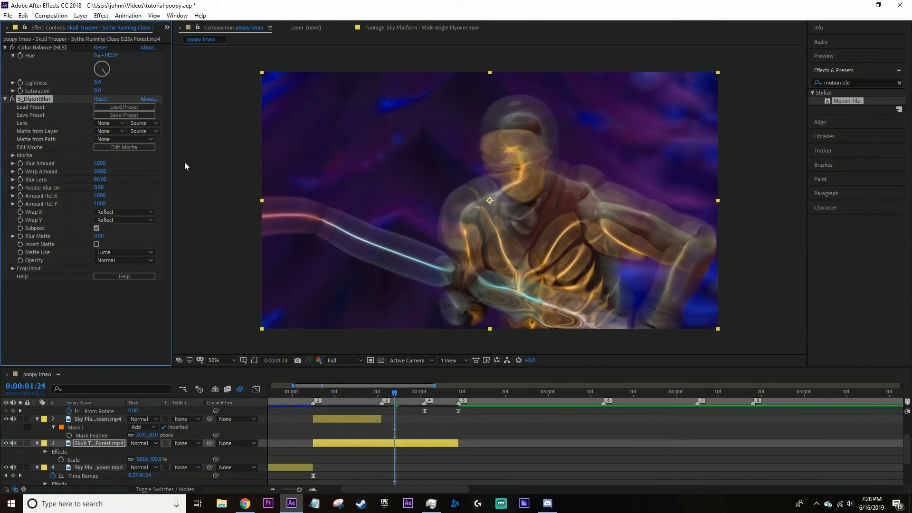
{"action": "left_click_drag", "start_coordinate": [105, 164], "coordinate": [66, 171]}
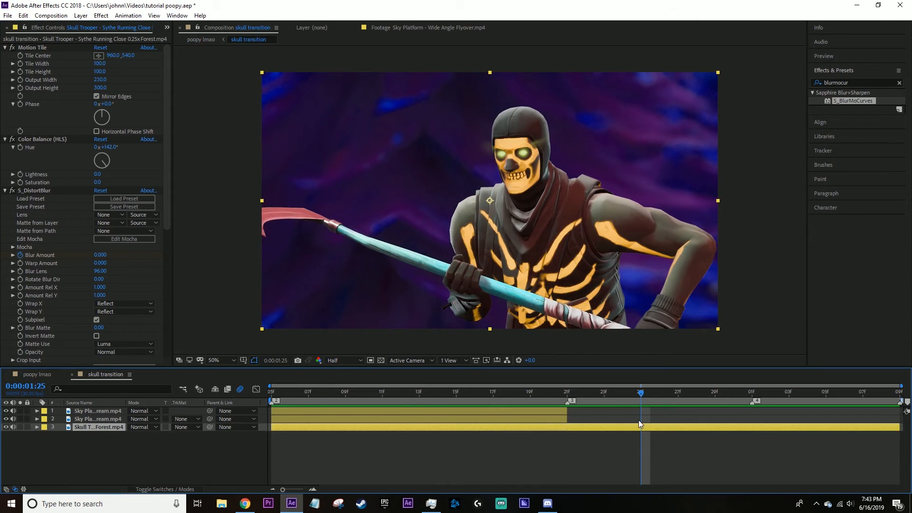
Add S_BlurMoCurves directly below Motion Tile on the Skull Trooper clip and set its Z Dist to 1.440 at 0:00:01:20.
{"action": "left_click", "coordinate": [30, 46]}
{"action": "key", "text": "ctrl+a"}
{"action": "left_click", "coordinate": [5, 48]}
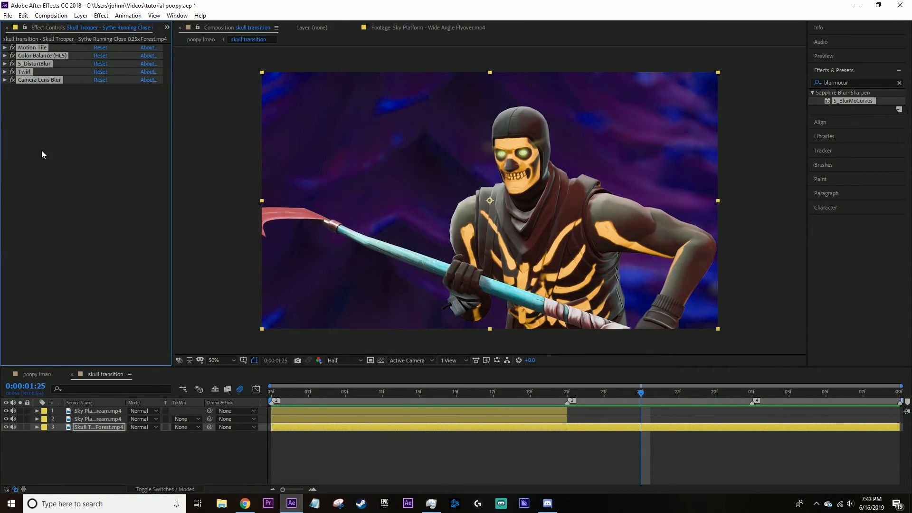
{"action": "left_click", "coordinate": [39, 142]}
{"action": "left_click_drag", "start_coordinate": [850, 99], "coordinate": [623, 428]}
{"action": "left_click", "coordinate": [35, 92]}
{"action": "left_click_drag", "start_coordinate": [35, 88], "coordinate": [38, 52]}
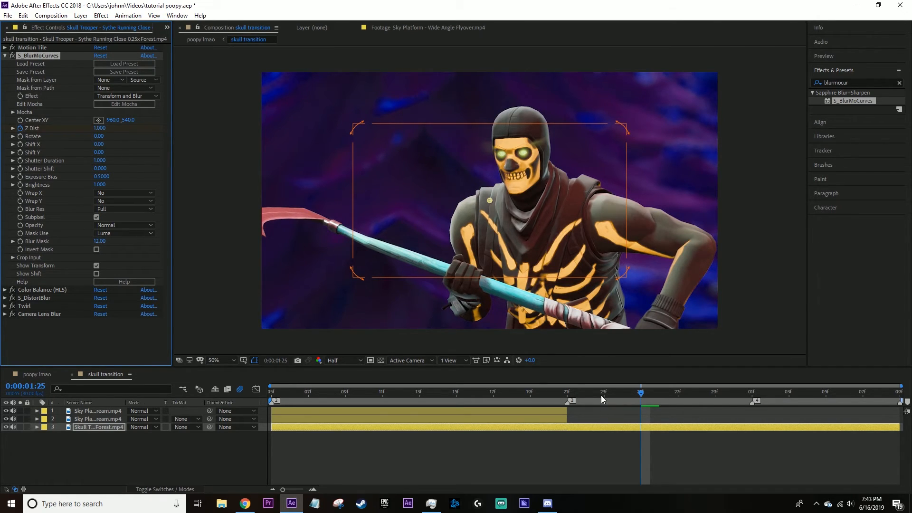
{"action": "left_click_drag", "start_coordinate": [591, 392], "coordinate": [540, 391]}
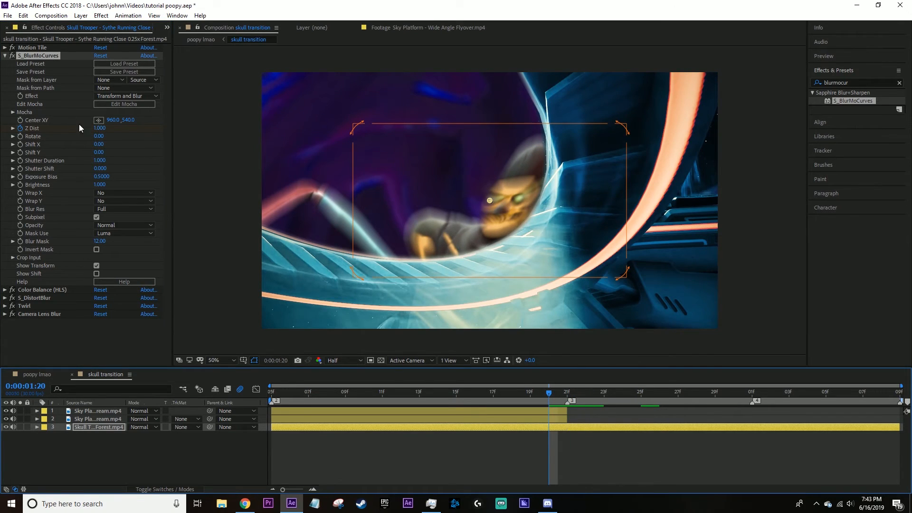
{"action": "left_click_drag", "start_coordinate": [99, 129], "coordinate": [143, 130]}
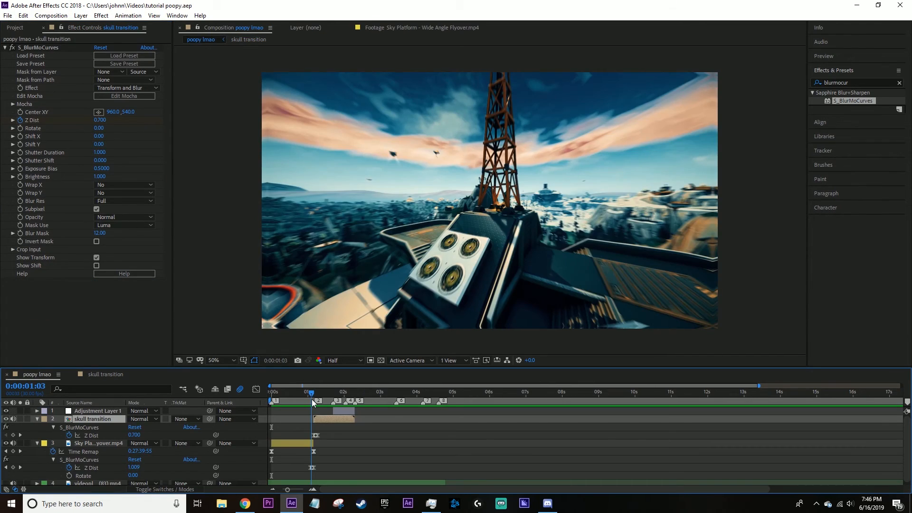
Scrub the start of the skull transition layer in the poopy lmao composition and return to the first frame.
{"action": "left_click_drag", "start_coordinate": [314, 402], "coordinate": [320, 401]}
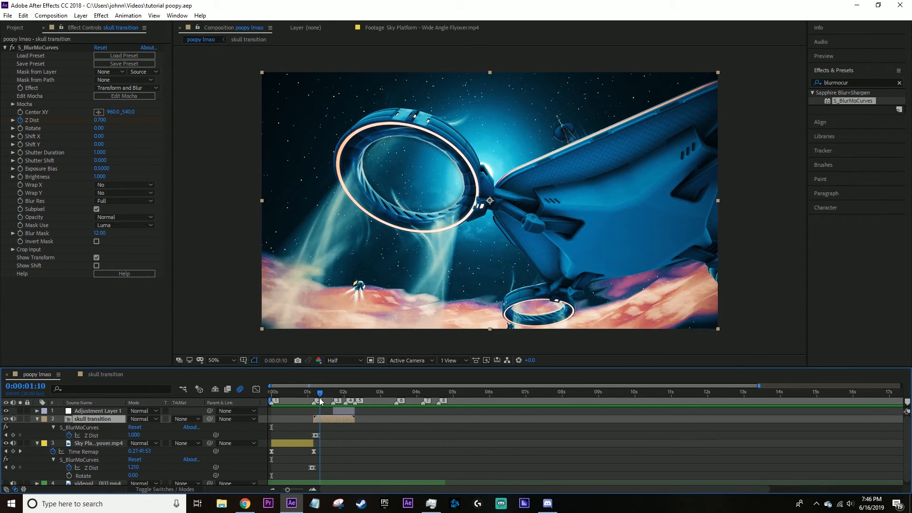
{"action": "key", "text": "Home"}
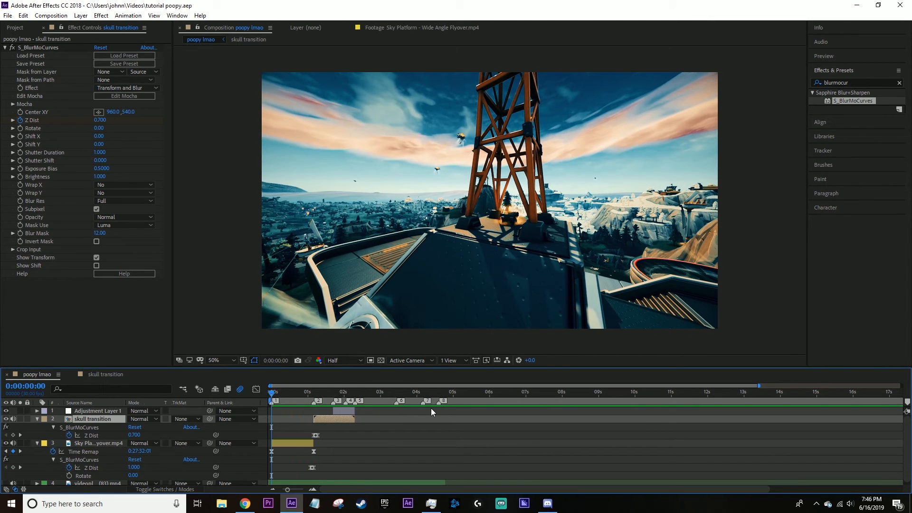
Apply Sapphire S_Shake to the Sky Platform flyover clip and set its Amplitude to 0.360 and Frequency to 1.00.
{"action": "left_click", "coordinate": [284, 391]}
{"action": "left_click", "coordinate": [307, 443]}
{"action": "left_click", "coordinate": [856, 84]}
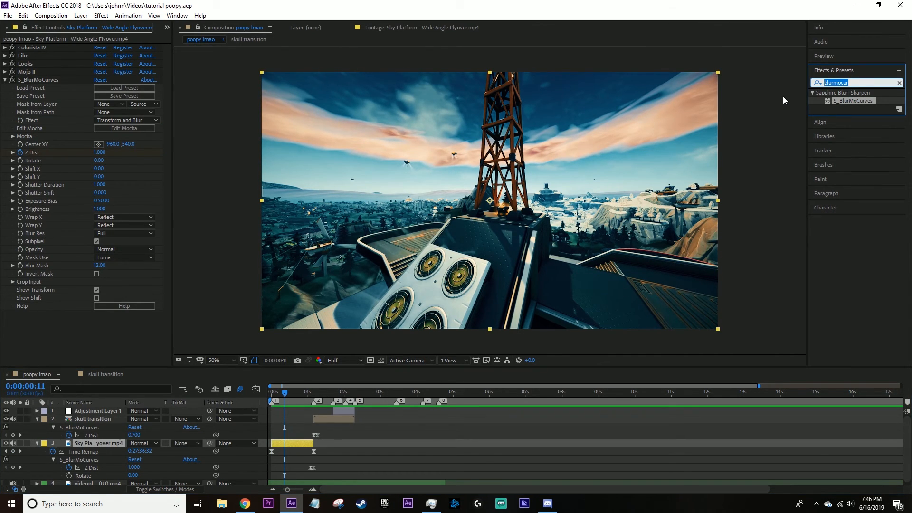
{"action": "type", "text": "shake"}
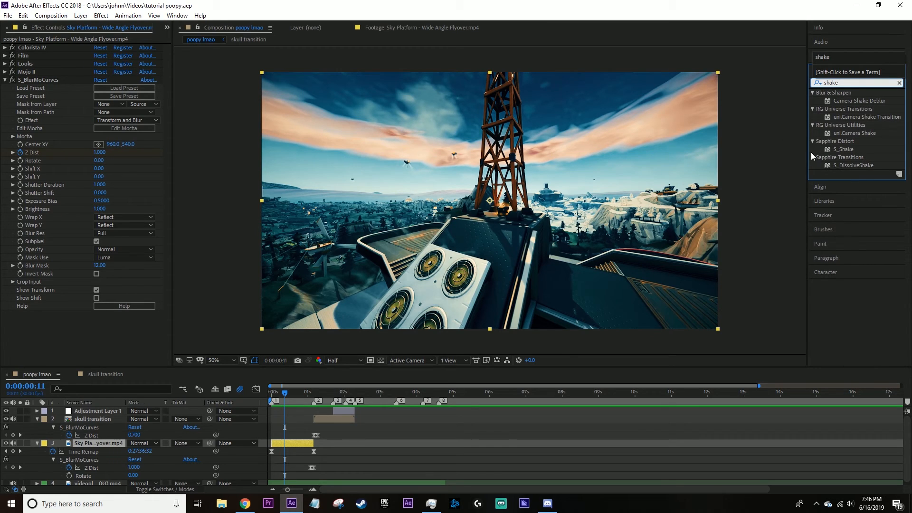
{"action": "left_click_drag", "start_coordinate": [846, 150], "coordinate": [301, 442]}
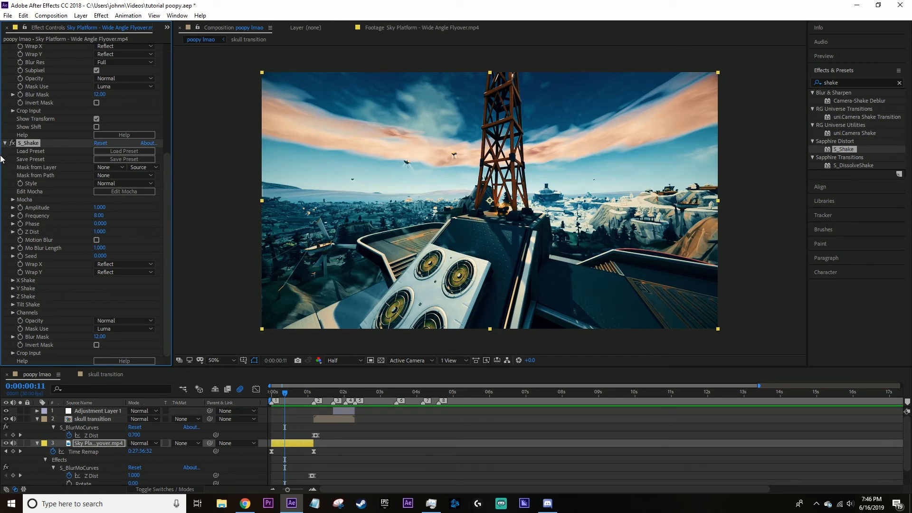
{"action": "left_click_drag", "start_coordinate": [99, 208], "coordinate": [85, 218]}
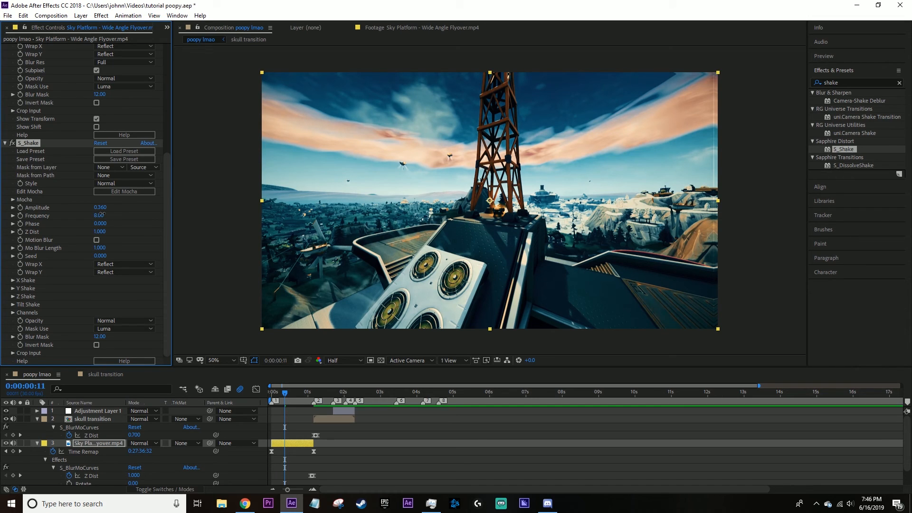
{"action": "left_click_drag", "start_coordinate": [101, 215], "coordinate": [80, 224]}
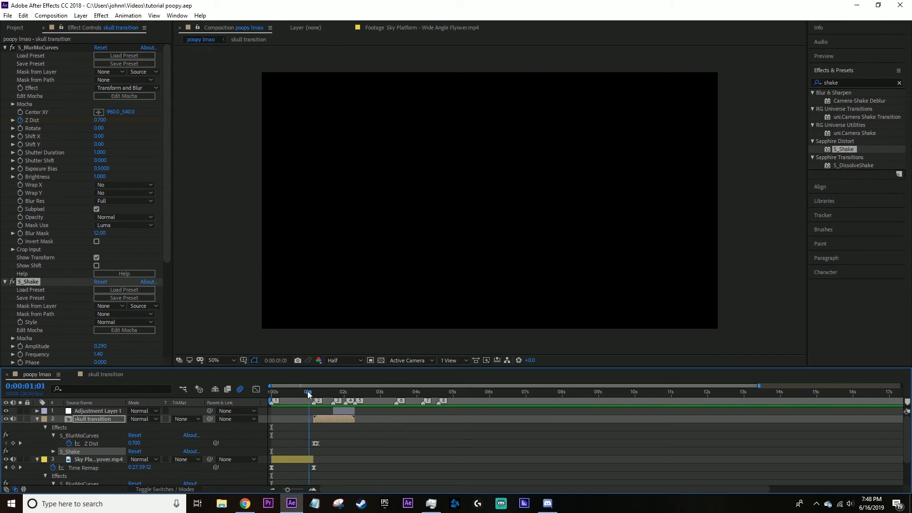
Play the edit from the first frame and scrub the Sky Platform clip to review the shake, collapsing the skull transition layer's effect settings.
{"action": "left_click_drag", "start_coordinate": [307, 393], "coordinate": [235, 419]}
{"action": "key", "text": "space"}
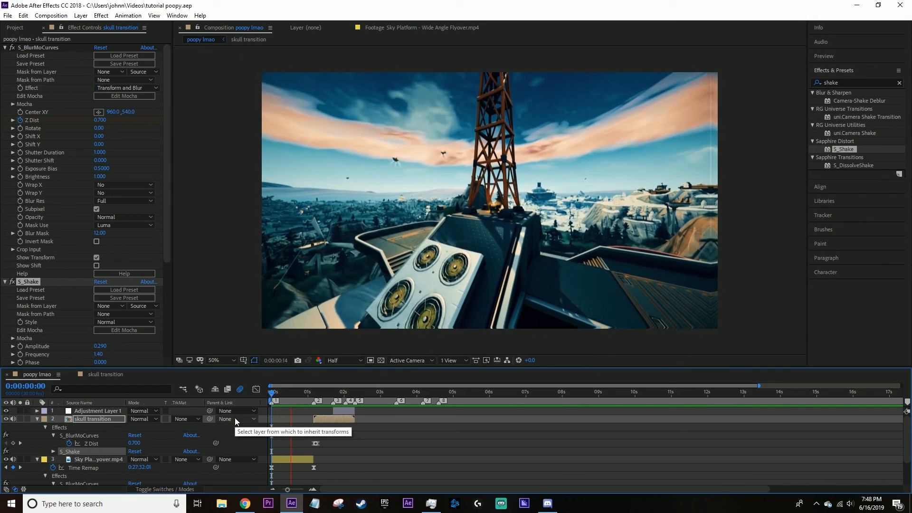
{"action": "left_click_drag", "start_coordinate": [372, 397], "coordinate": [312, 402]}
{"action": "left_click", "coordinate": [5, 48], "text": "ctrl"}
{"action": "left_click", "coordinate": [41, 104]}
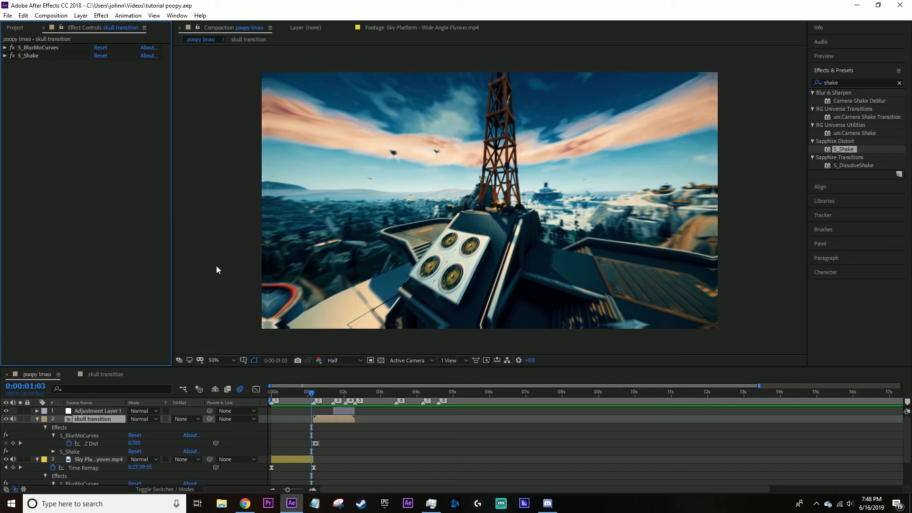
{"action": "left_click_drag", "start_coordinate": [300, 401], "coordinate": [288, 403]}
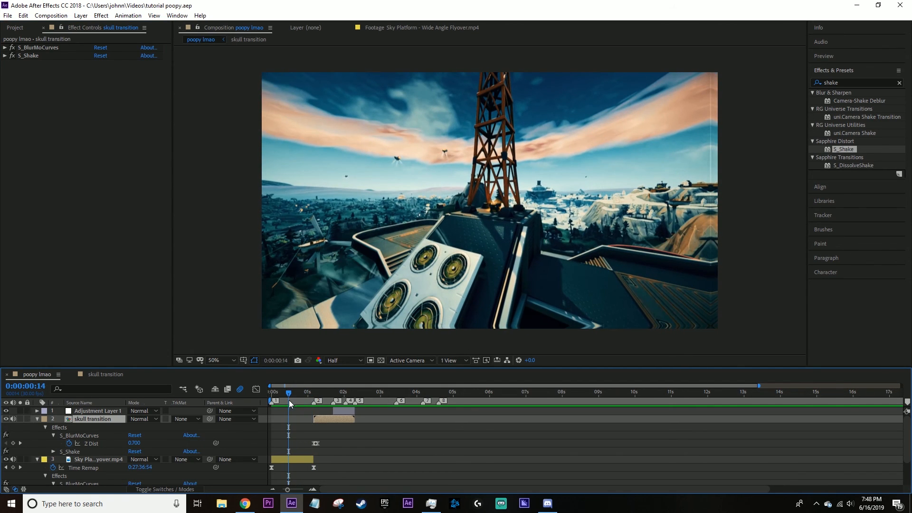